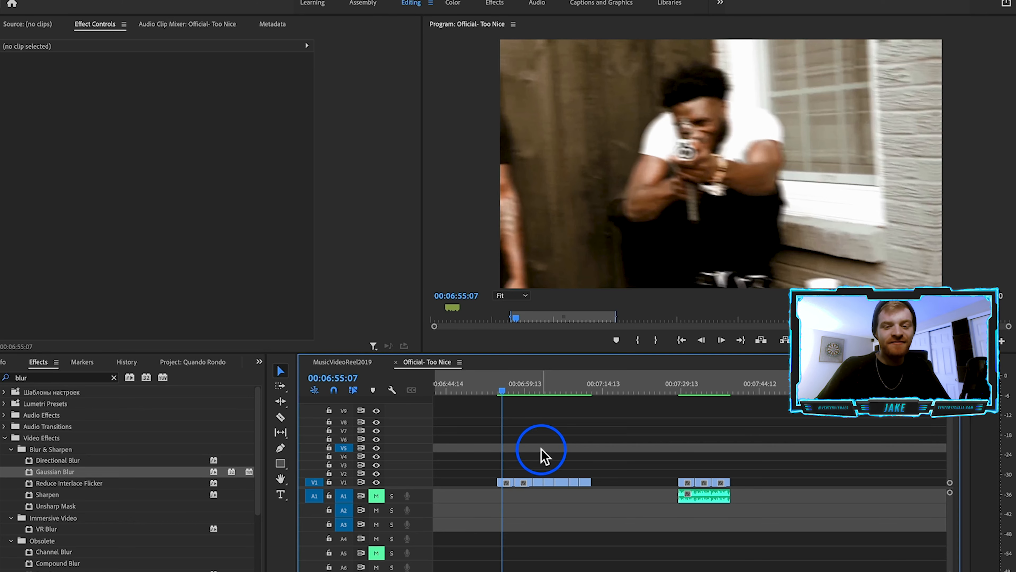
scroll(540, 448, down, 2)
scroll(541, 456, up, 2)
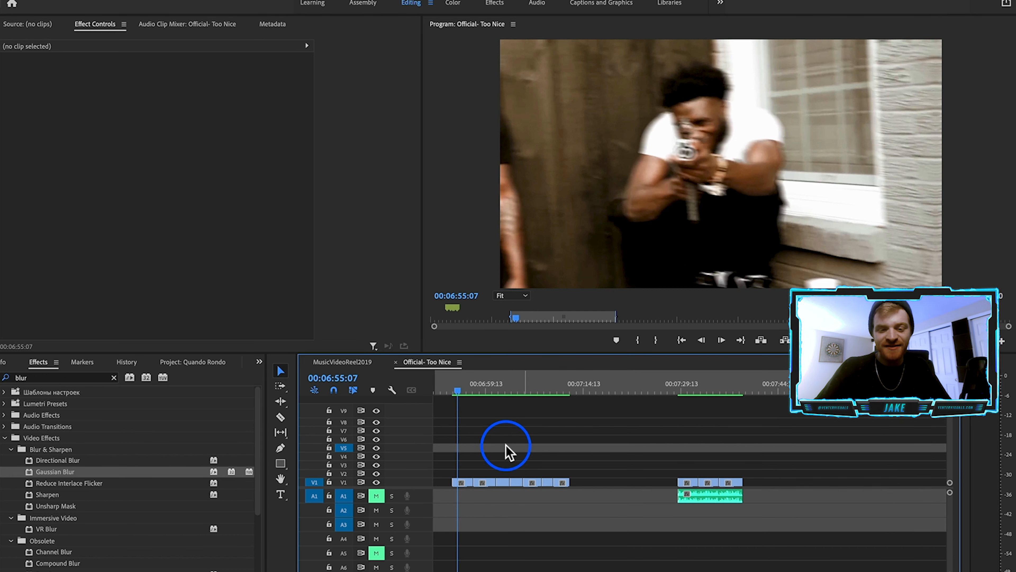
click(466, 482)
key(space)
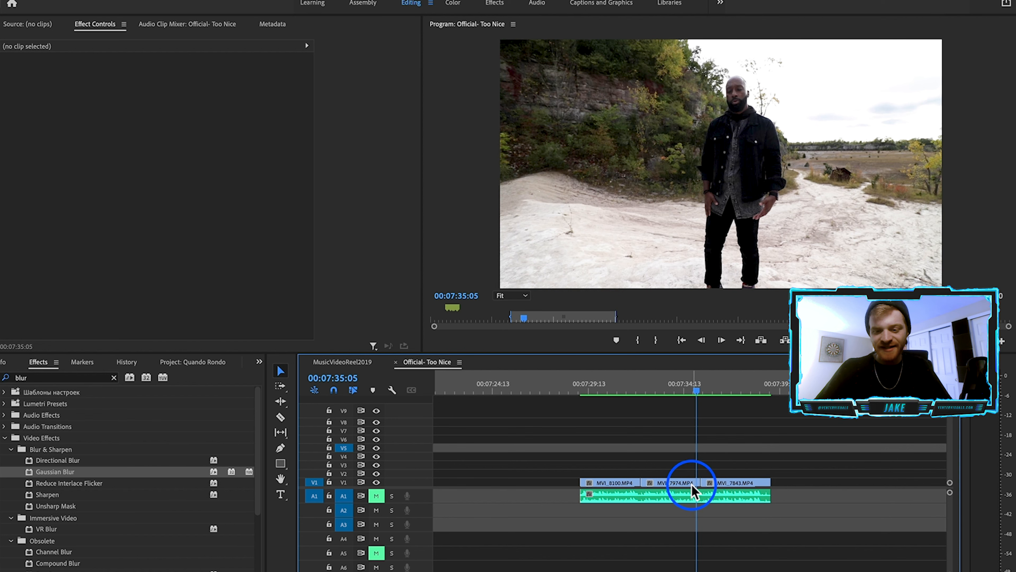
Move the MVI_7974.MP4 clip up to track V2 and extend its end about 18 frames over the start of MVI_7843.MP4.
click(692, 485)
drag(689, 482, 794, 474)
key(equal)
key(equal)
key(equal)
Cut MVI_7974.MP4 on track V2 at 00:07:35:10, where MVI_7843.MP4 begins beneath it.
mouse_move(719, 387)
mouse_down()
mouse_move(794, 390)
mouse_move(719, 396)
mouse_up()
key(c)
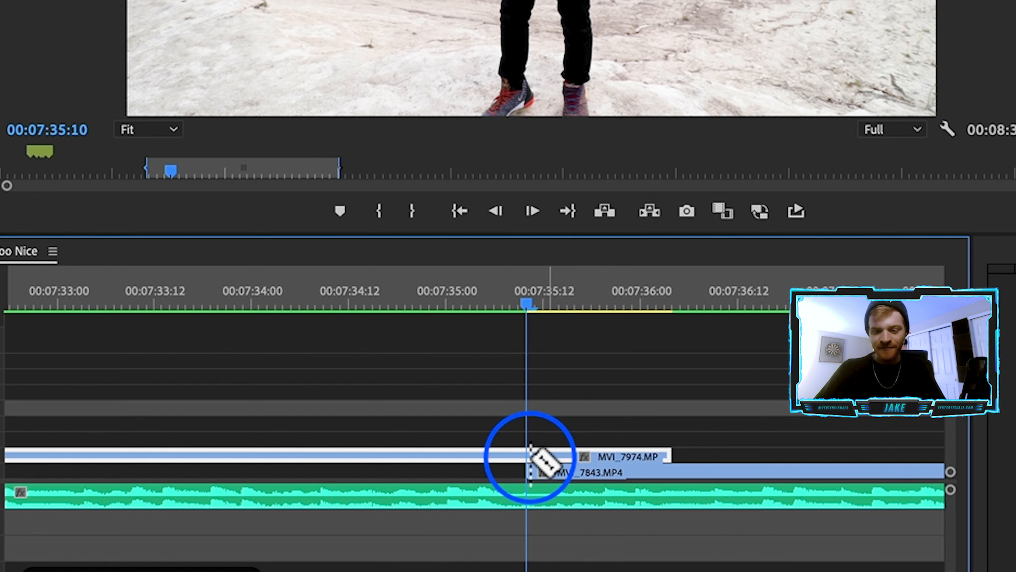
click(719, 474)
key(v)
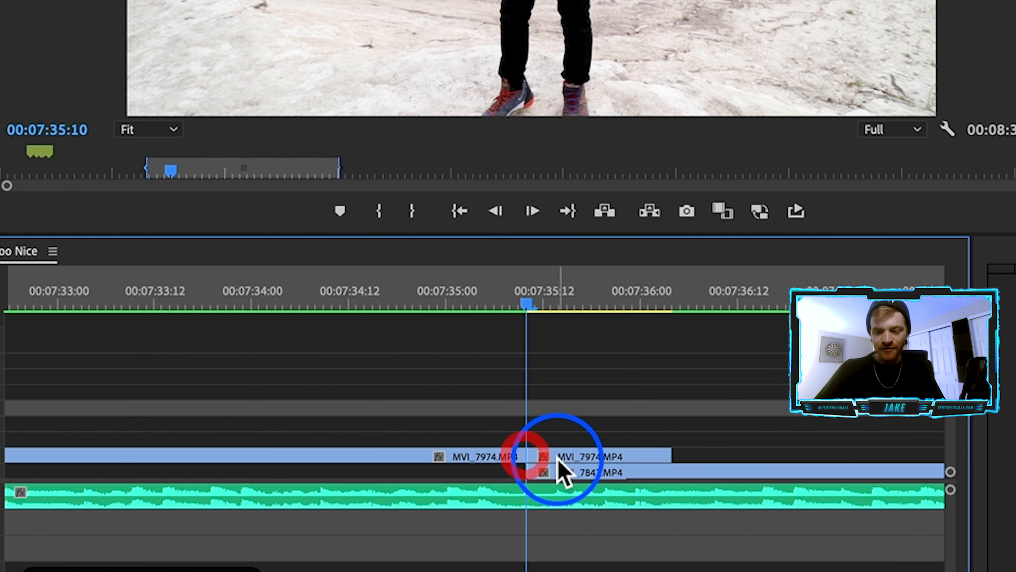
Nest the short MVI_7974.MP4 segment that overlaps MVI_7843.MP4, keeping the suggested sequence name.
click(557, 473)
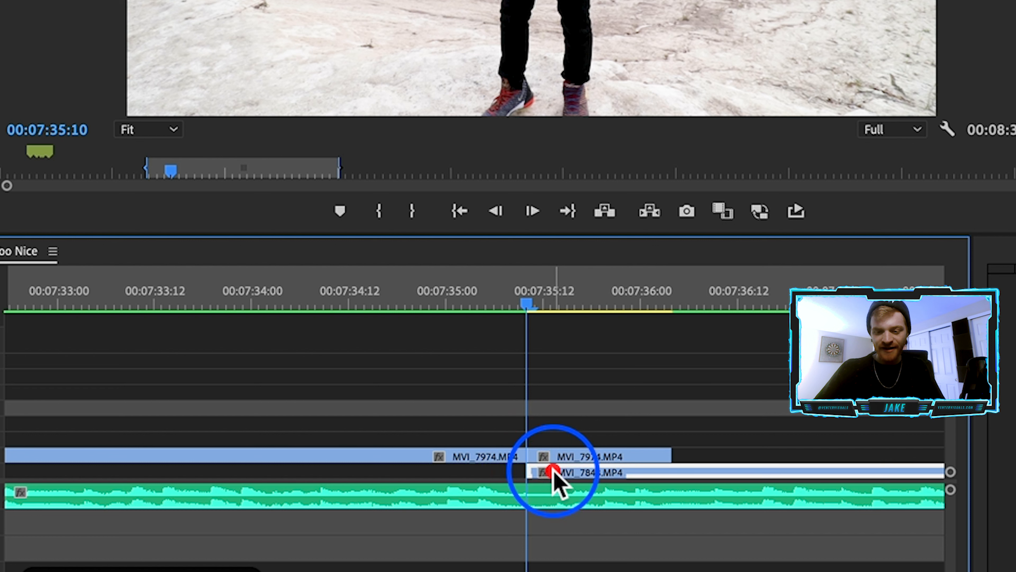
click(550, 457)
right_click(550, 457)
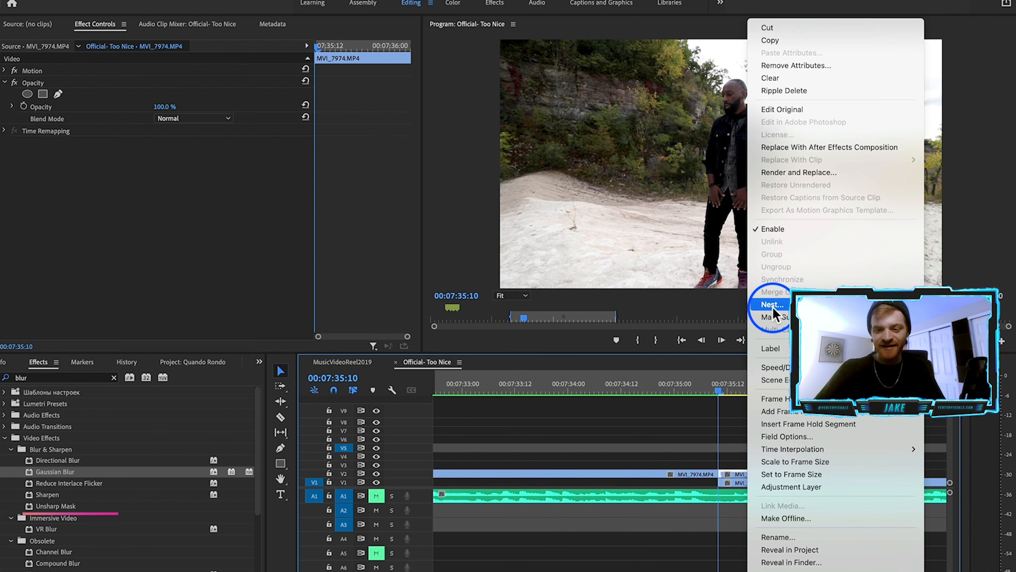
click(772, 304)
click(536, 310)
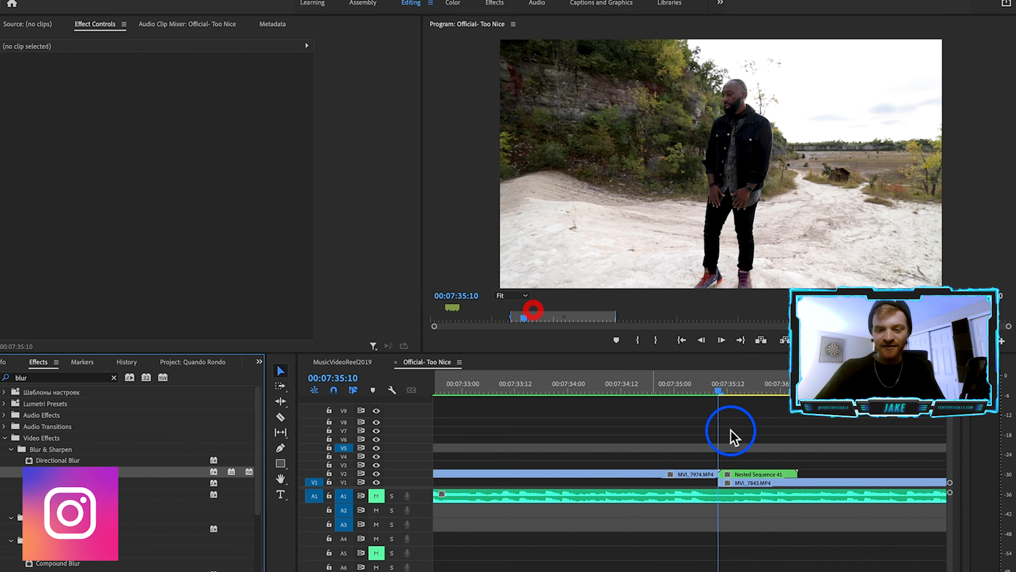
Replace the nested segment on track V2 with an After Effects composition.
click(760, 471)
right_click(760, 469)
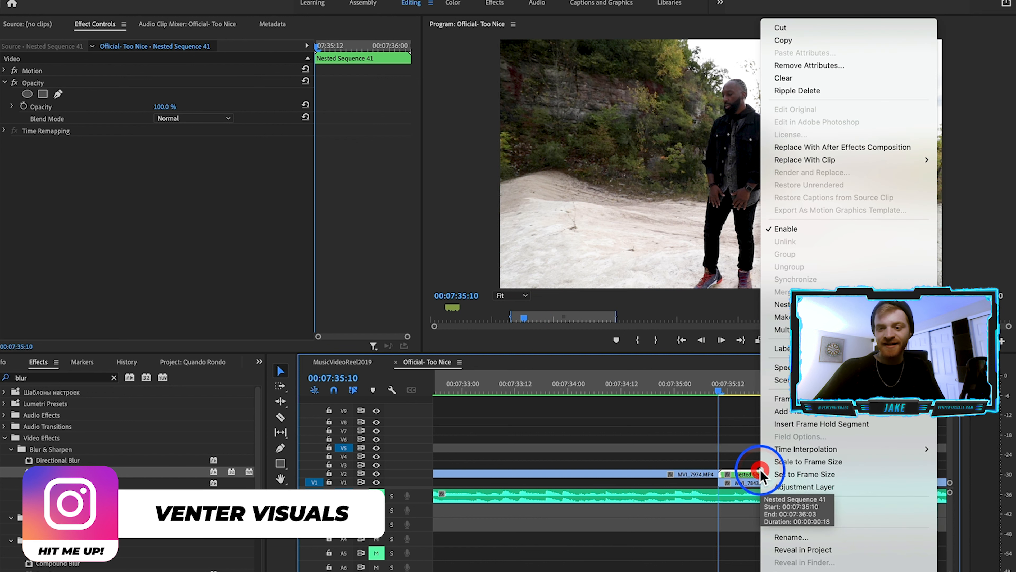
click(812, 149)
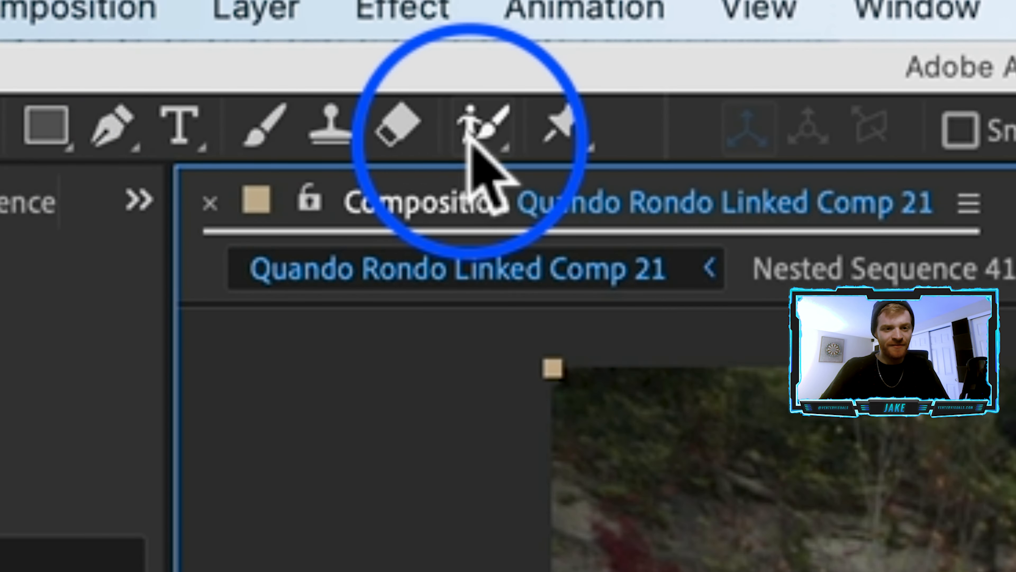
Open the nested sequence layer and paint Roto Brush strokes over the man's head, torso, legs and shoes on the first frame.
click(476, 138)
double_click(555, 141)
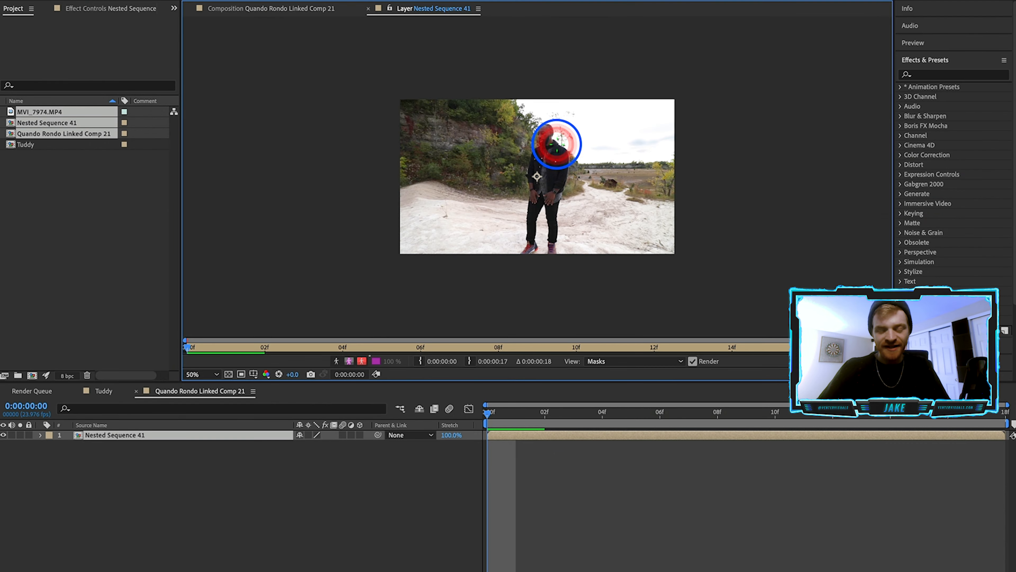
key(super+equal)
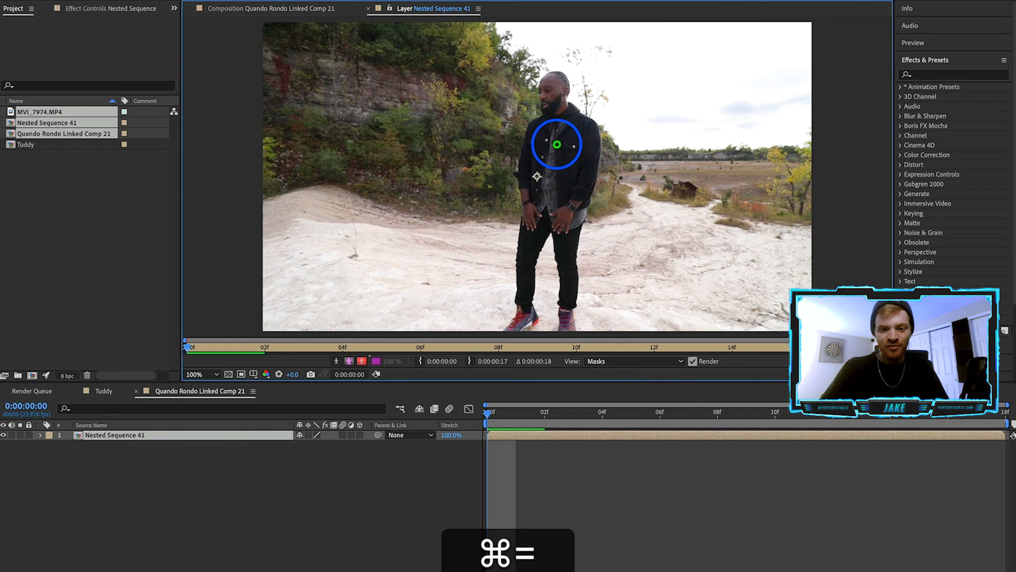
drag(552, 85, 523, 313)
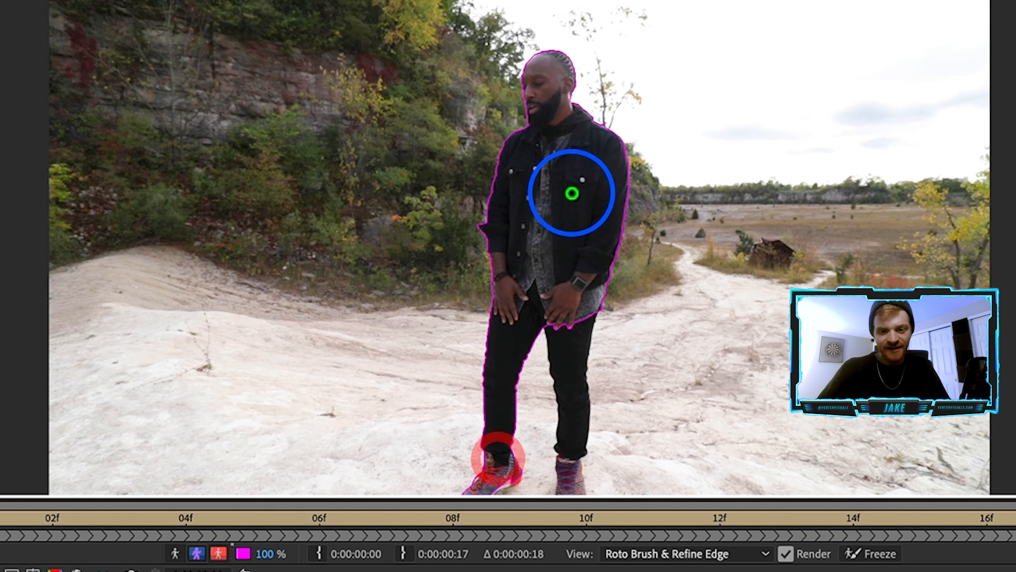
drag(569, 154, 567, 270)
drag(570, 388, 568, 496)
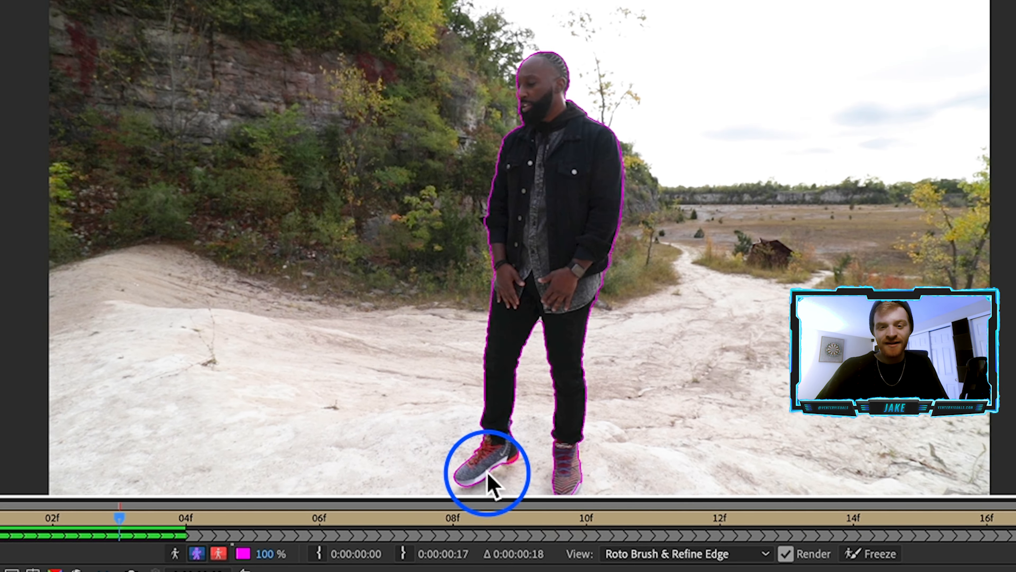
Propagate the Roto Brush selection frame by frame through the clip, adding foreground strokes over the man's torso and hands where needed.
key(Page_Down)
drag(528, 246, 517, 308)
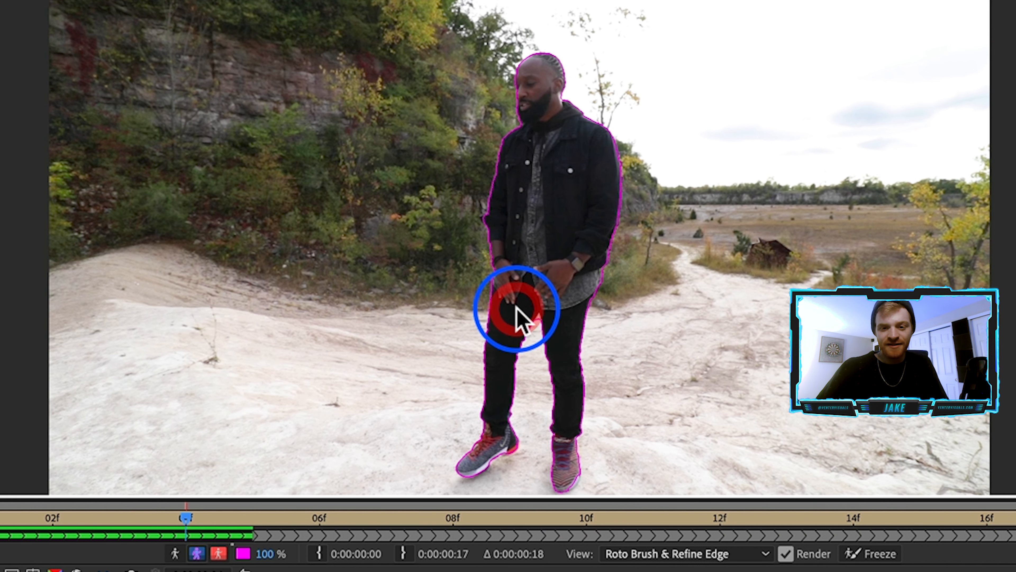
key(Page_Down)
drag(536, 242, 542, 245)
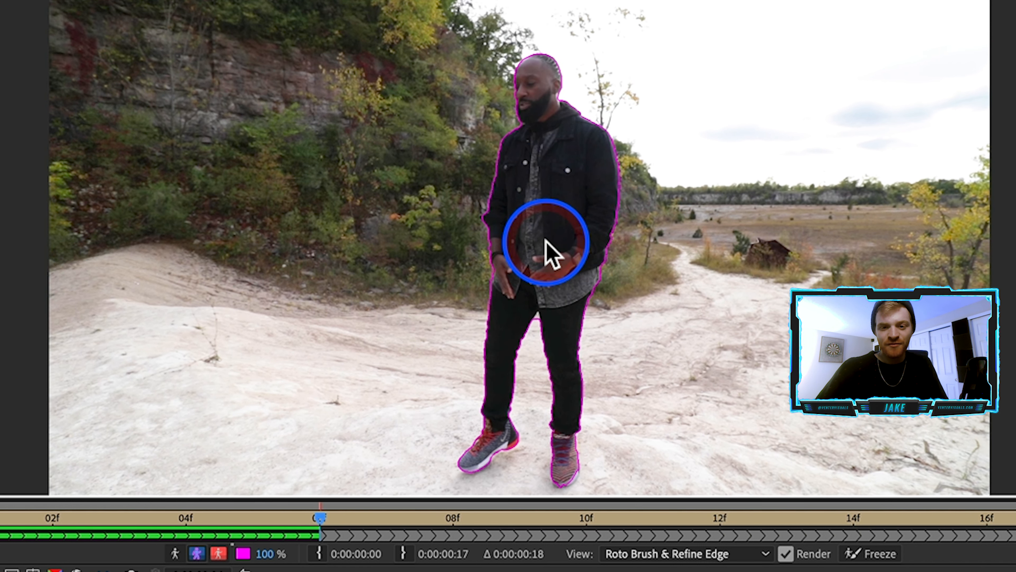
key(Page_Down)
key(Page_Down)
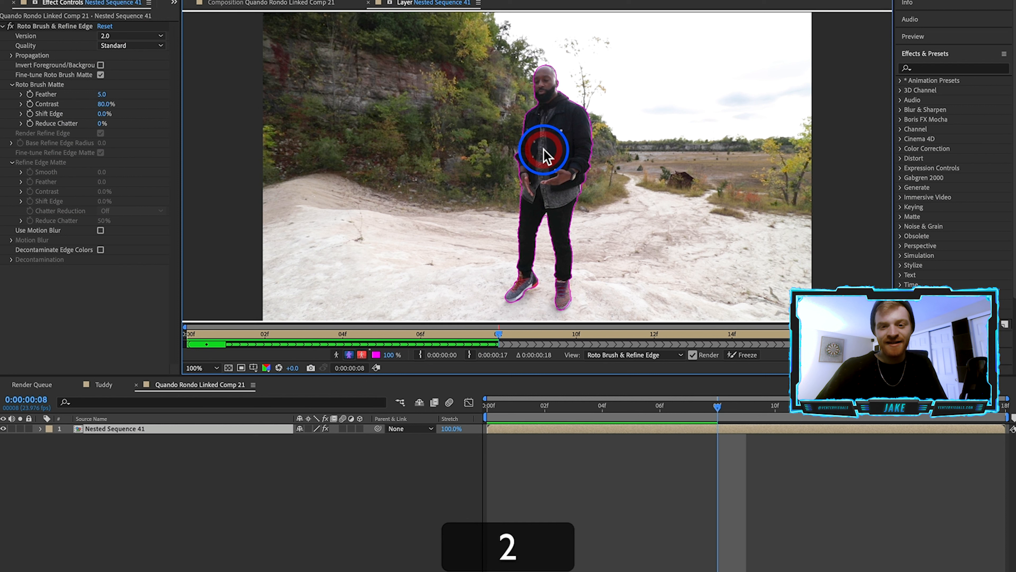
key(Page_Down)
key(Page_Down)
key(Page_Down)
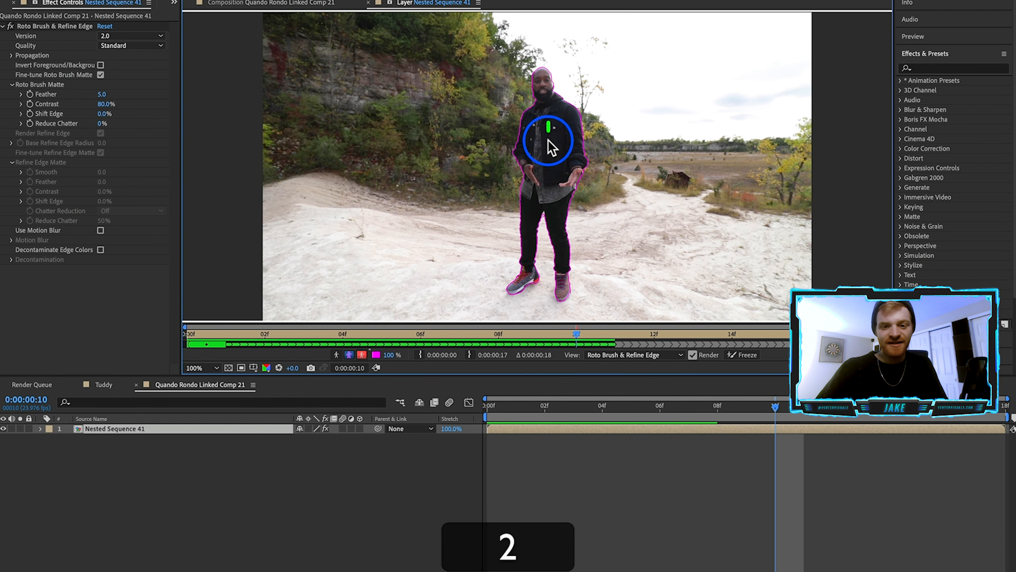
key(Page_Down)
key(Page_Down)
key(Page_Down)
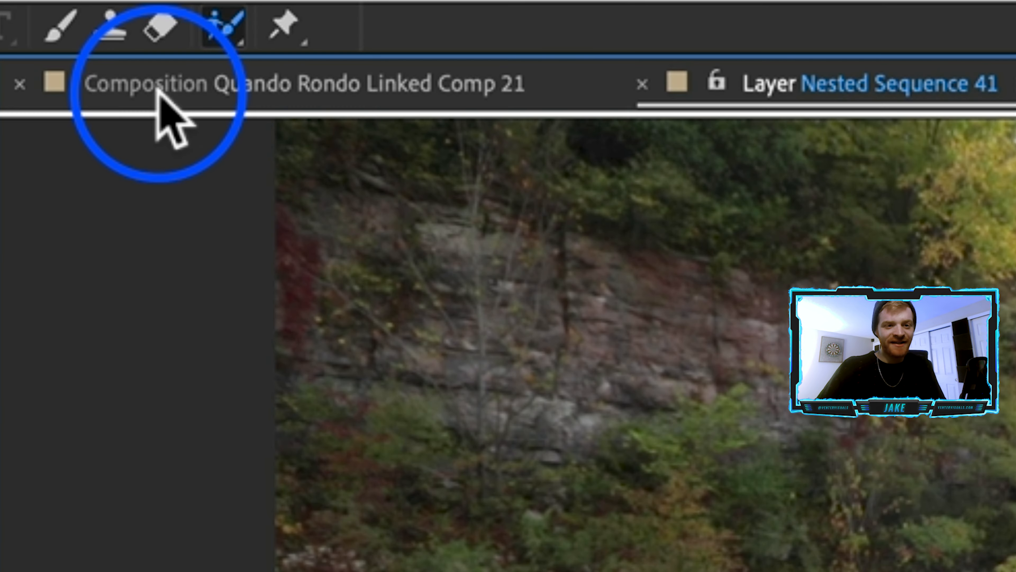
Return to the linked composition's first frame and check the cutout with the transparency grid turned off and on.
click(216, 4)
drag(488, 429, 334, 416)
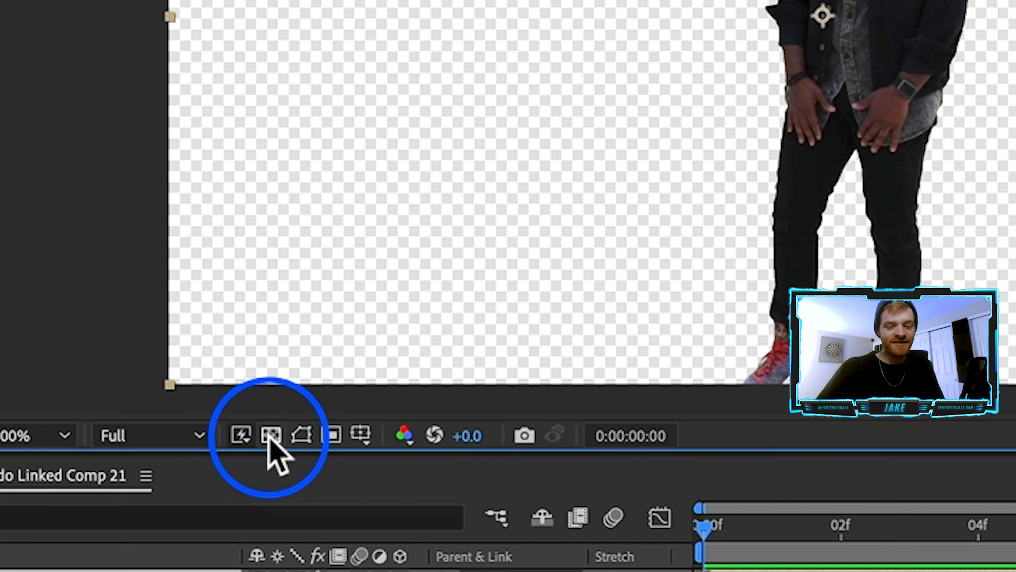
click(306, 389)
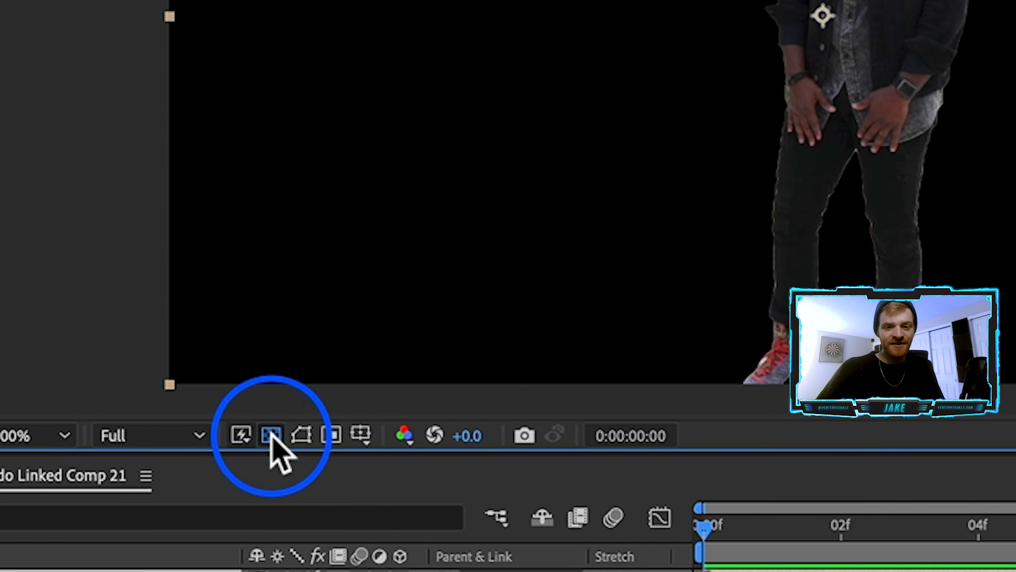
click(274, 441)
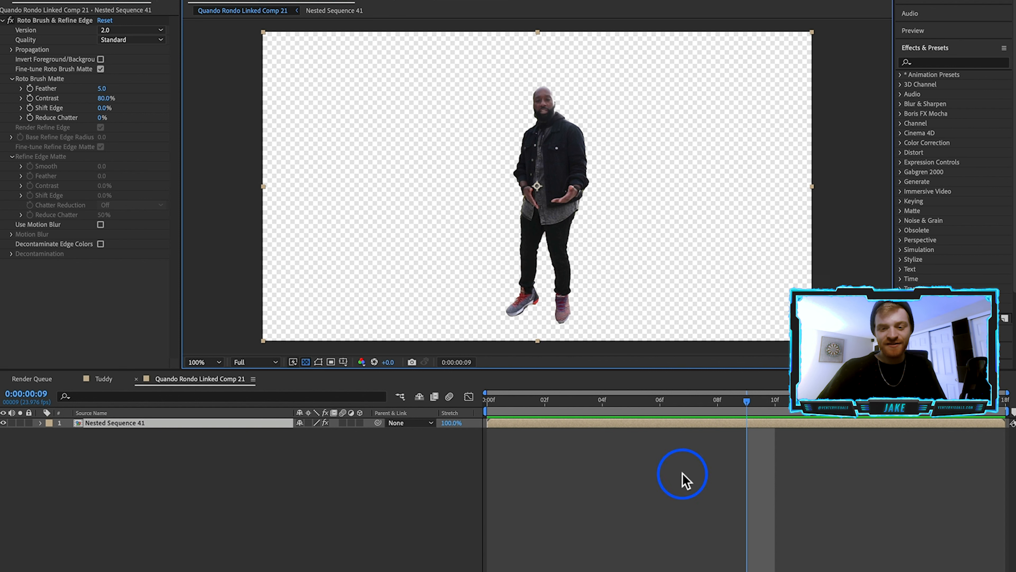
Switch back to Premiere Pro and move the linked composition clip up to track V3.
click(678, 558)
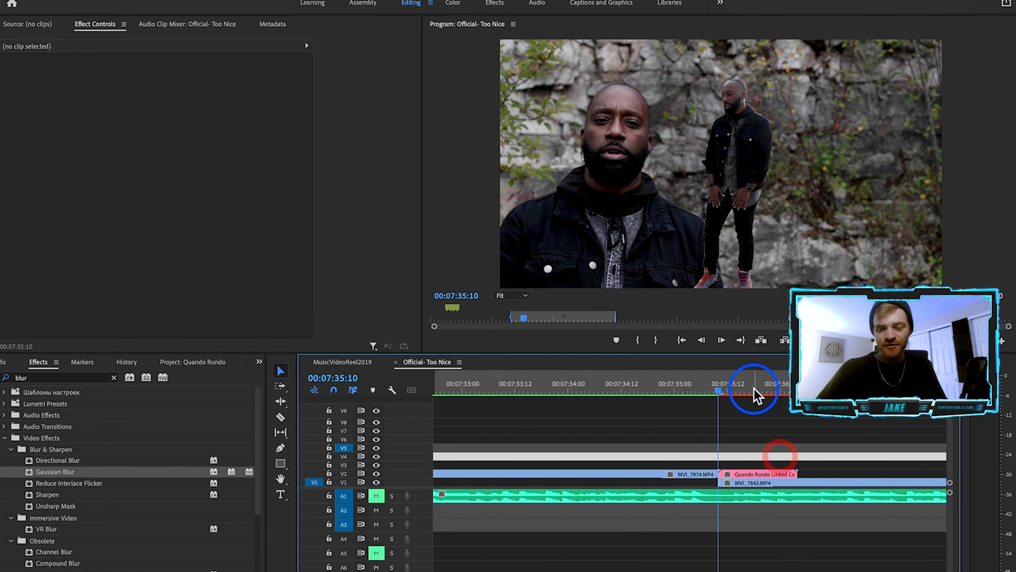
click(753, 389)
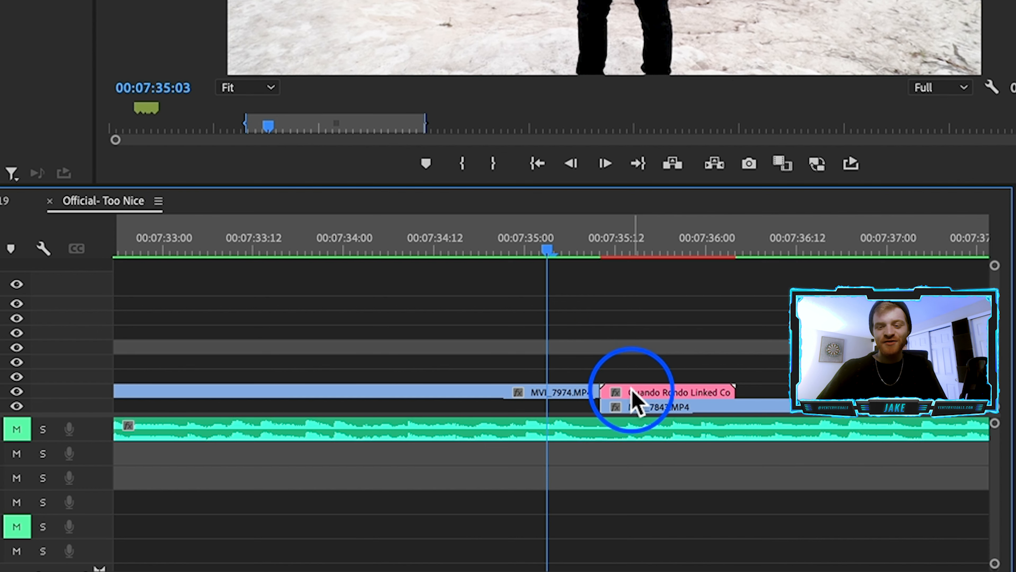
click(737, 474)
drag(661, 394, 660, 377)
click(629, 241)
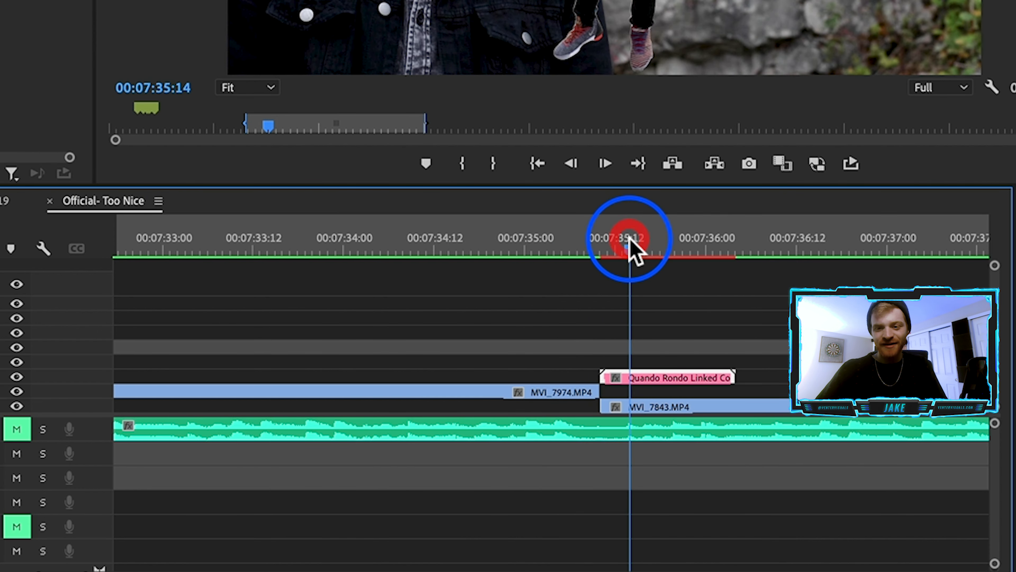
Extend MVI_7974.MP4 on track V2 to the end of the linked composition clip and check the overlap at 00:07:35:13.
drag(600, 390, 740, 389)
drag(580, 241, 719, 256)
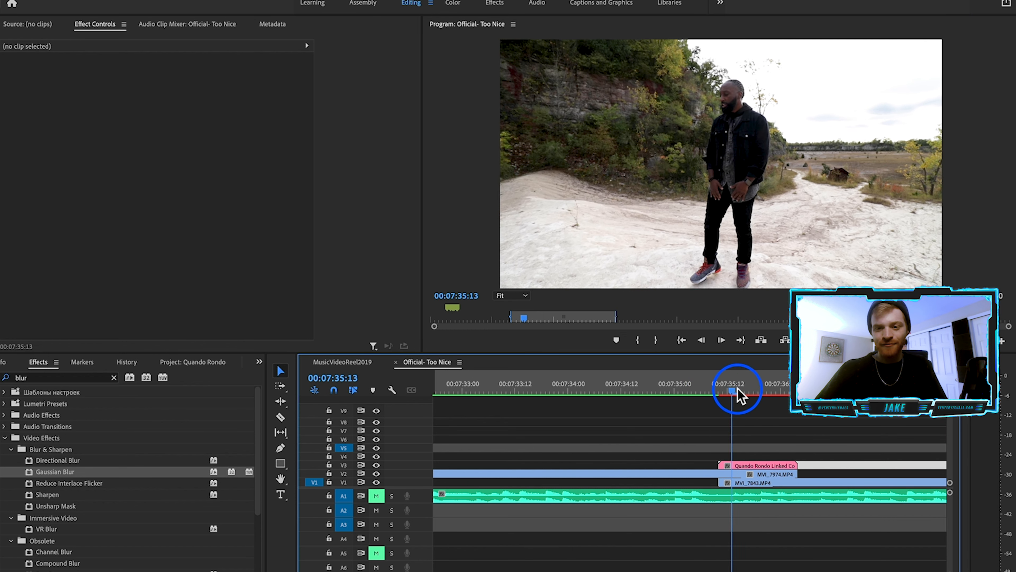
drag(782, 394, 735, 394)
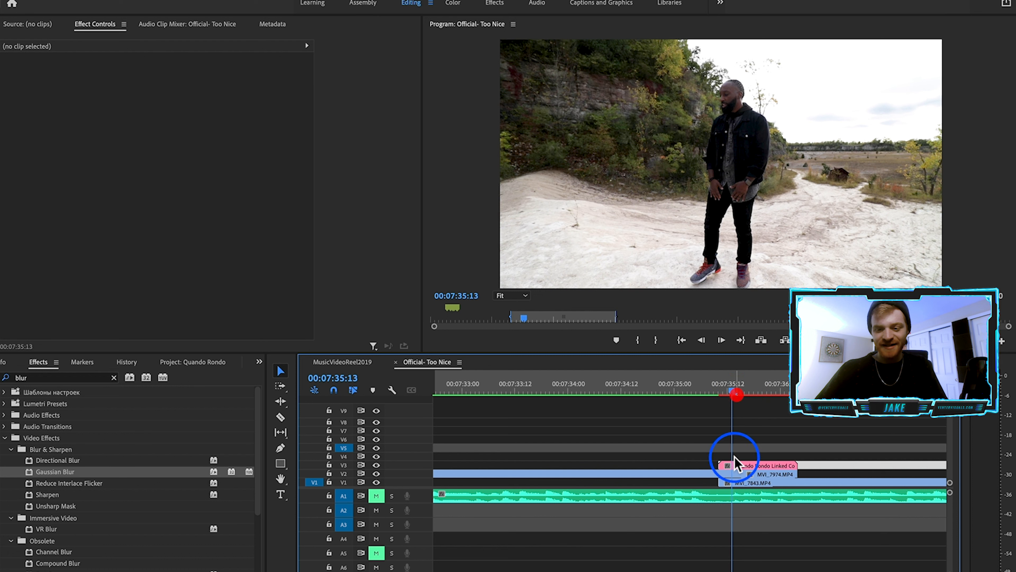
Cut the extended MVI_7974.MP4 on track V2 where the linked composition clip begins.
click(736, 464)
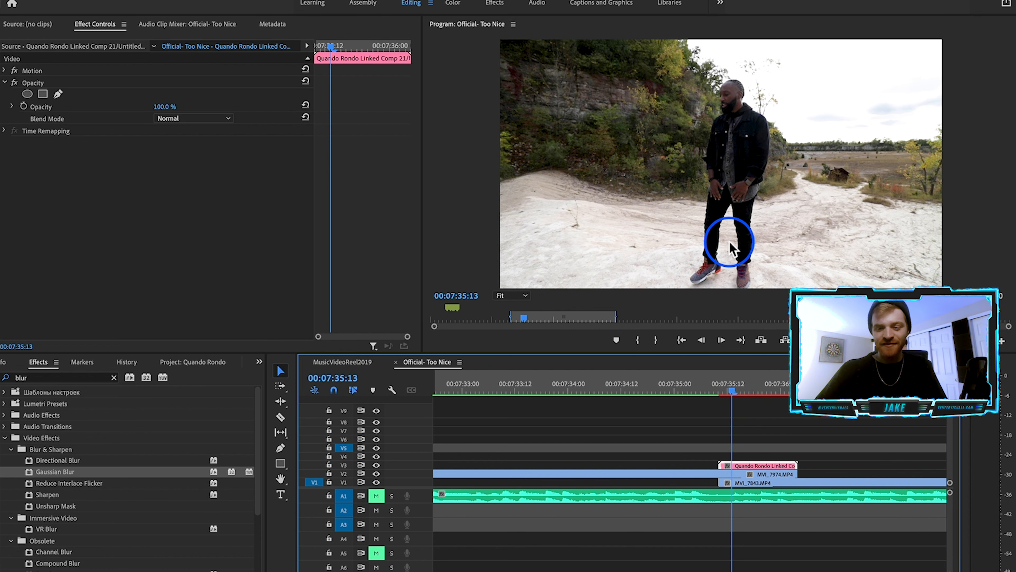
key(c)
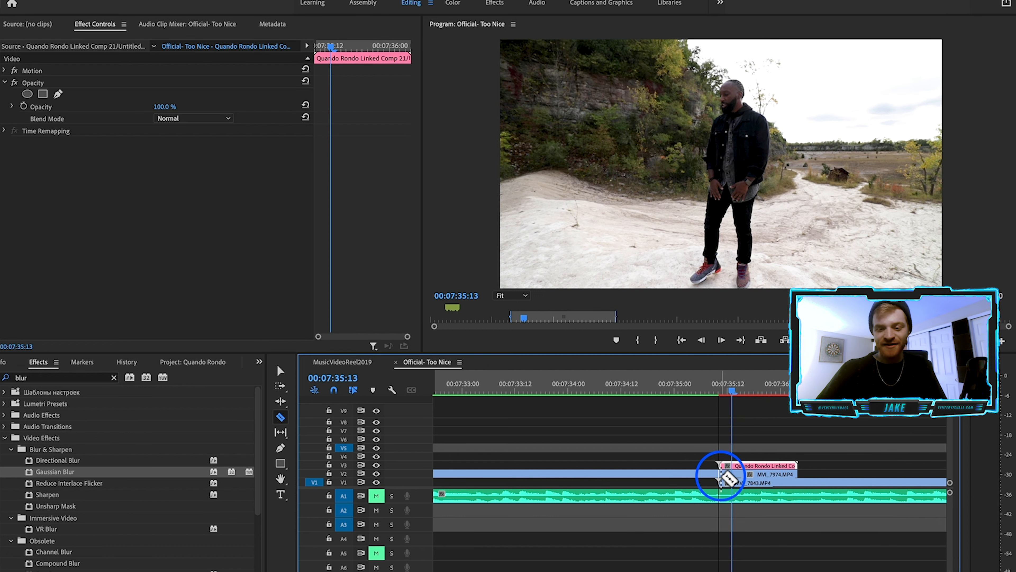
key(super+z)
key(super+c)
key(c)
click(719, 473)
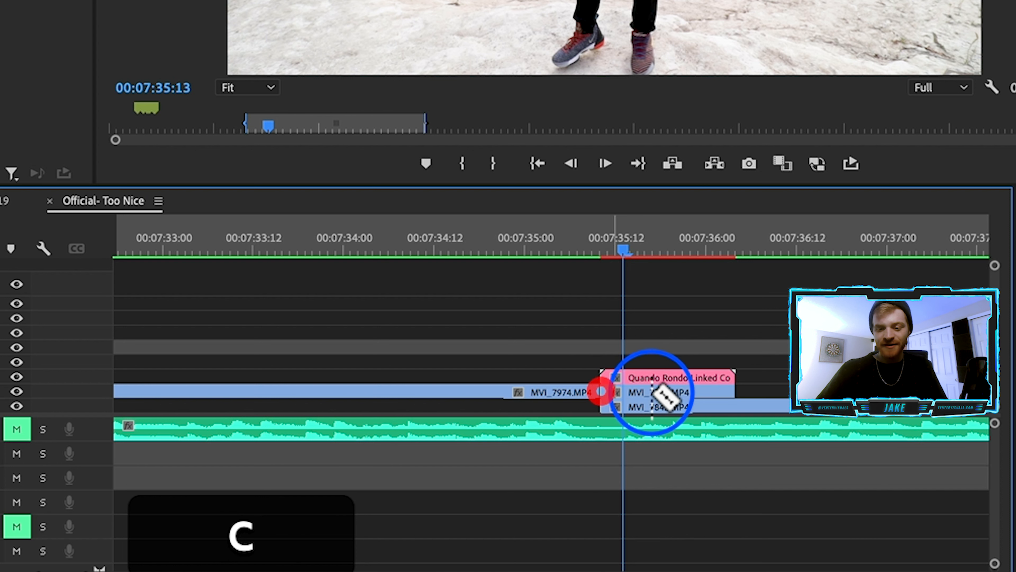
key(v)
Apply the Offset effect to the cut MVI_7974.MP4 segment beneath the linked composition and enable keyframing for Shift Center To.
click(752, 475)
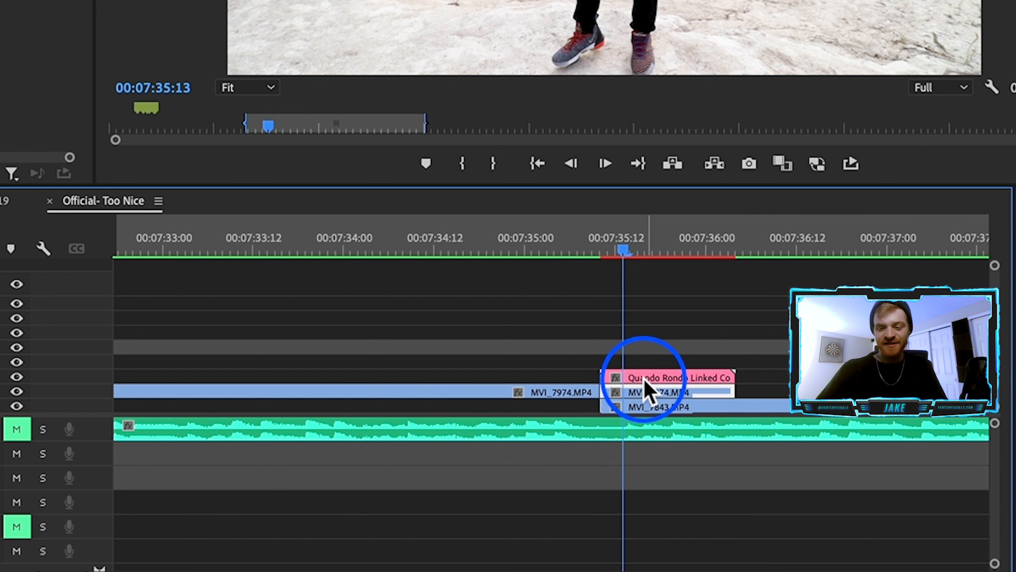
click(648, 392)
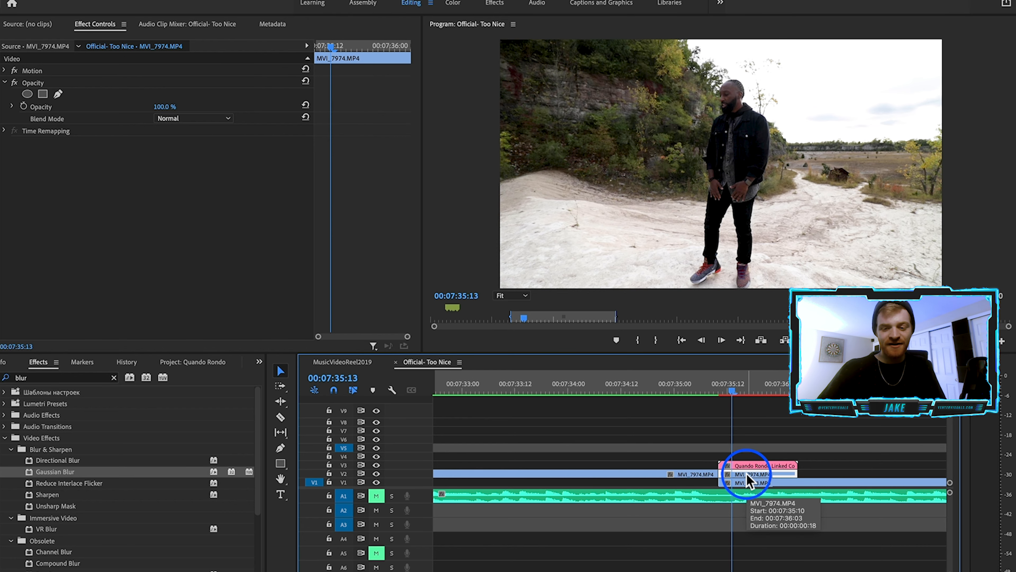
click(114, 377)
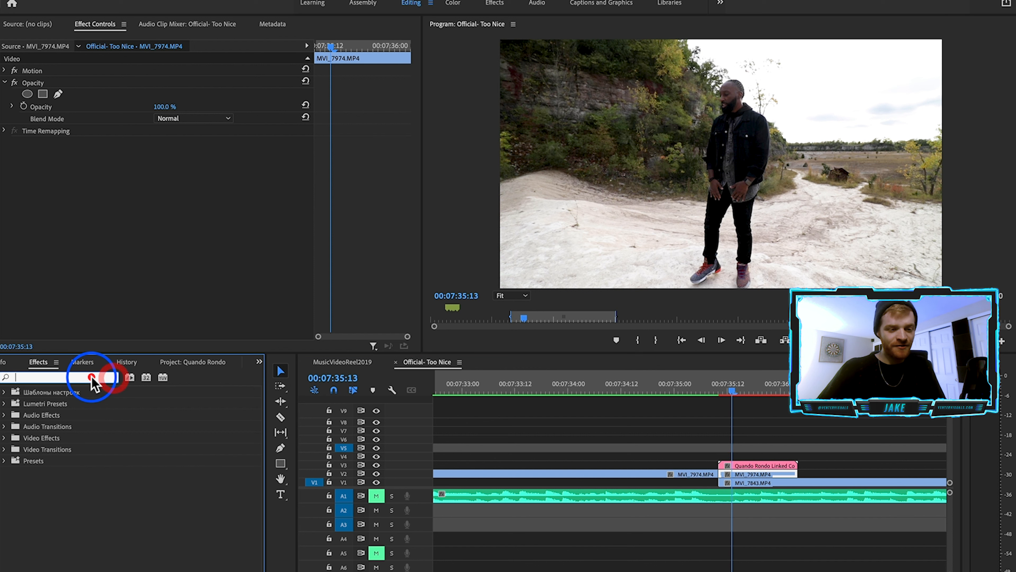
text(offset)
click(50, 460)
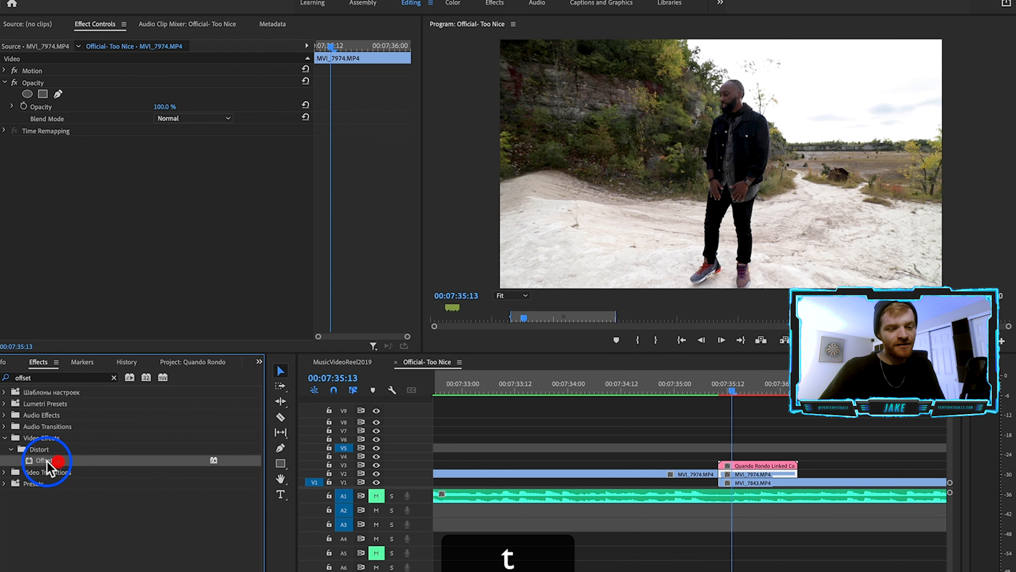
drag(737, 475, 738, 473)
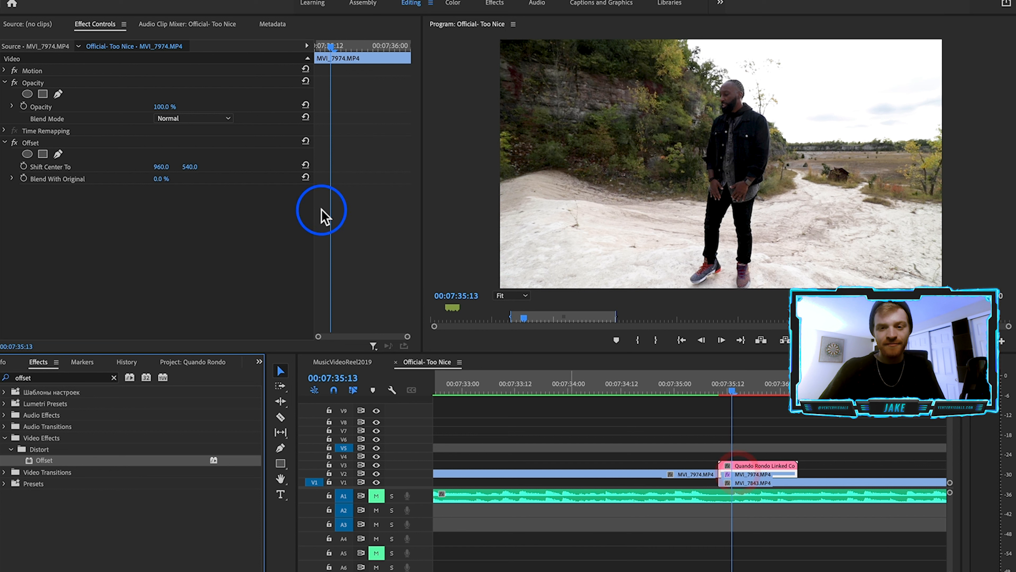
click(24, 166)
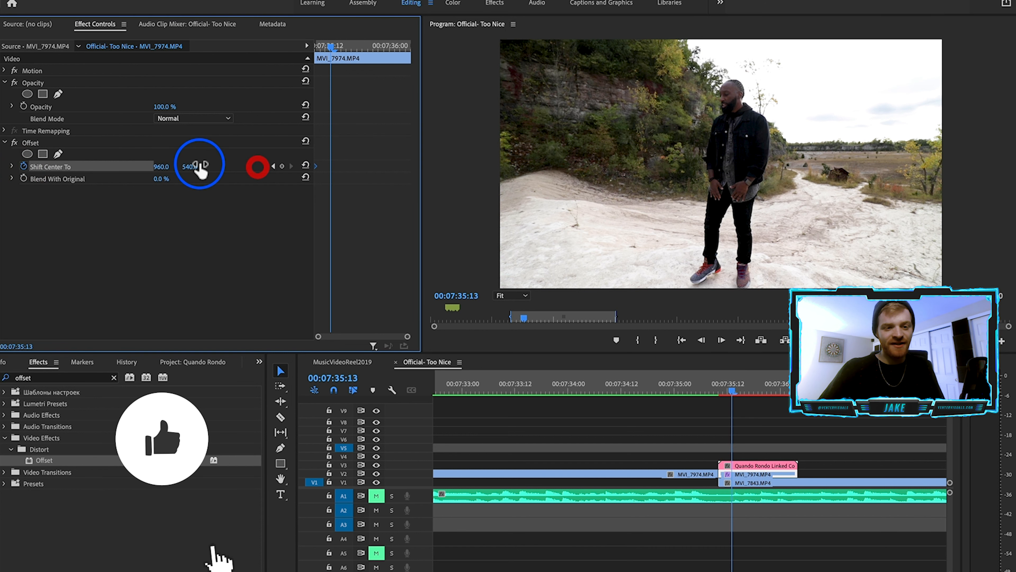
Set the vertical value of Shift Center To to 4871.0 and move that keyframe to the end of the clip.
drag(202, 166, 228, 167)
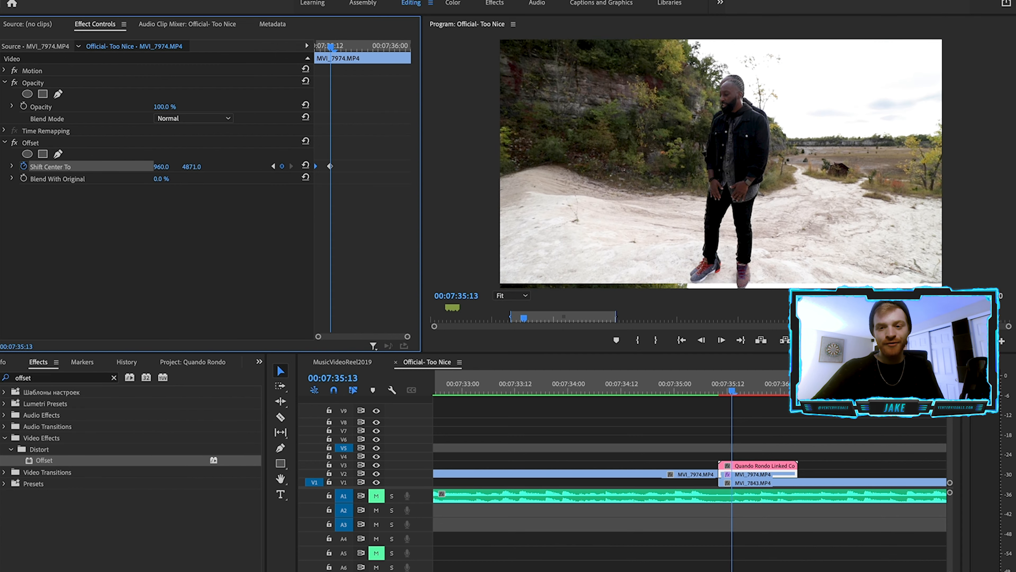
drag(329, 166, 409, 167)
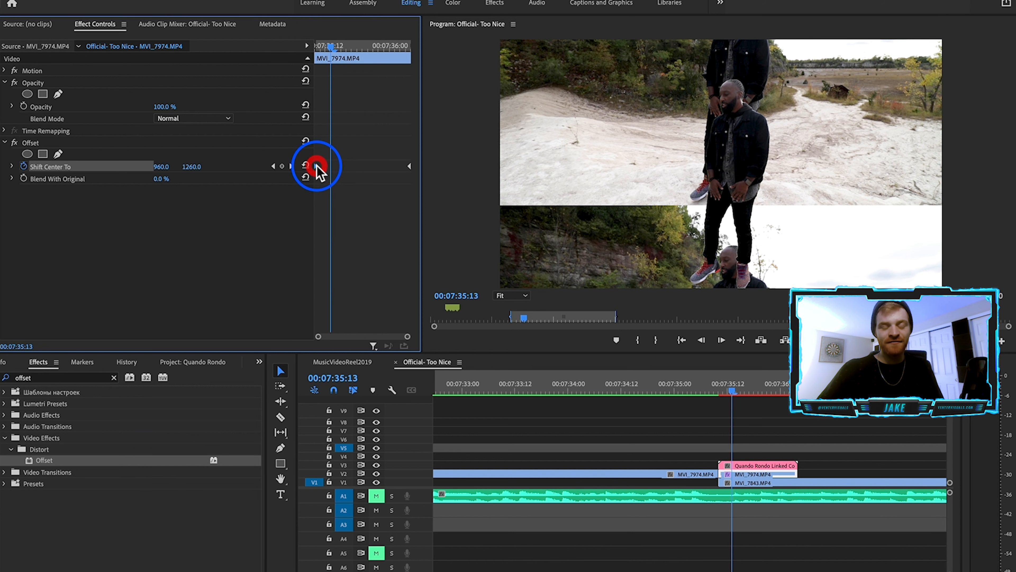
drag(320, 48, 348, 61)
Apply Ease Out to the first Shift Center To keyframe and lengthen its velocity handle so the offset starts more slowly.
click(315, 167)
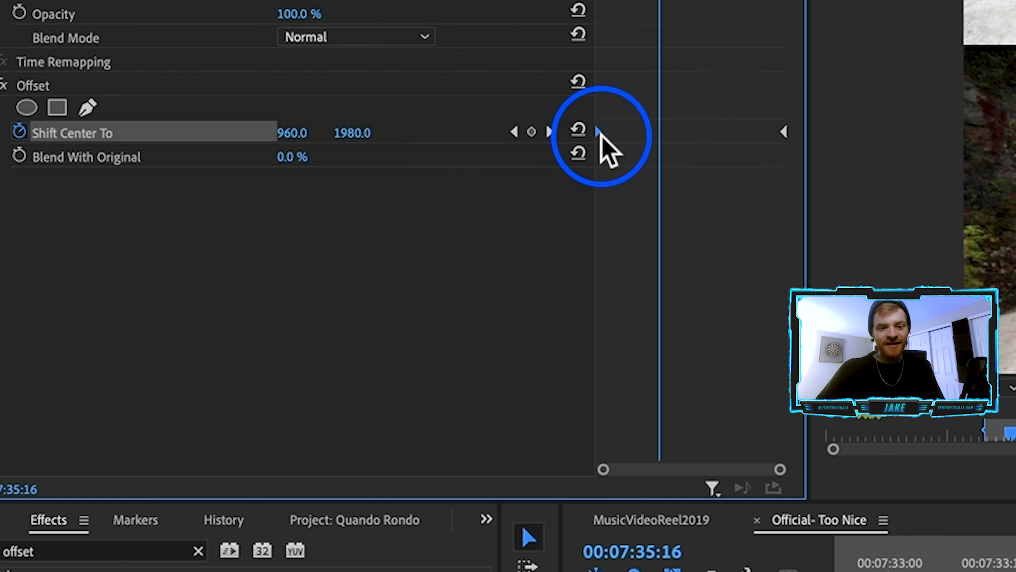
right_click(599, 133)
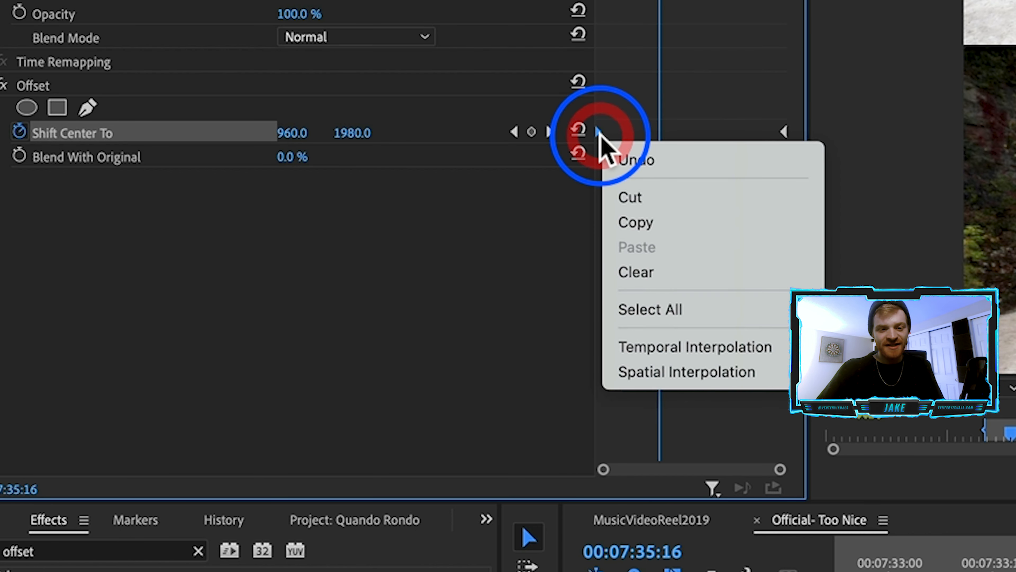
mouse_move(708, 347)
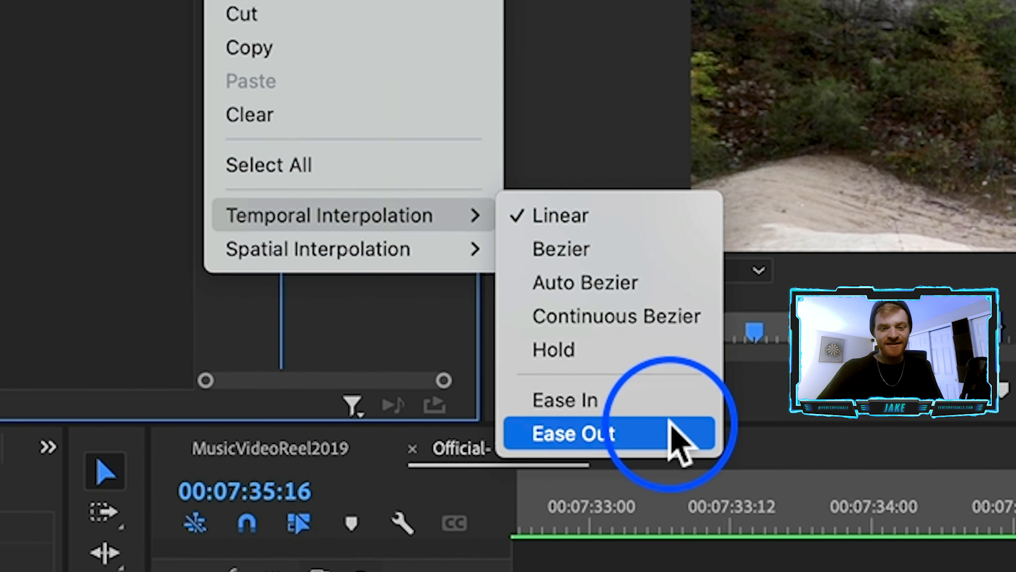
click(941, 500)
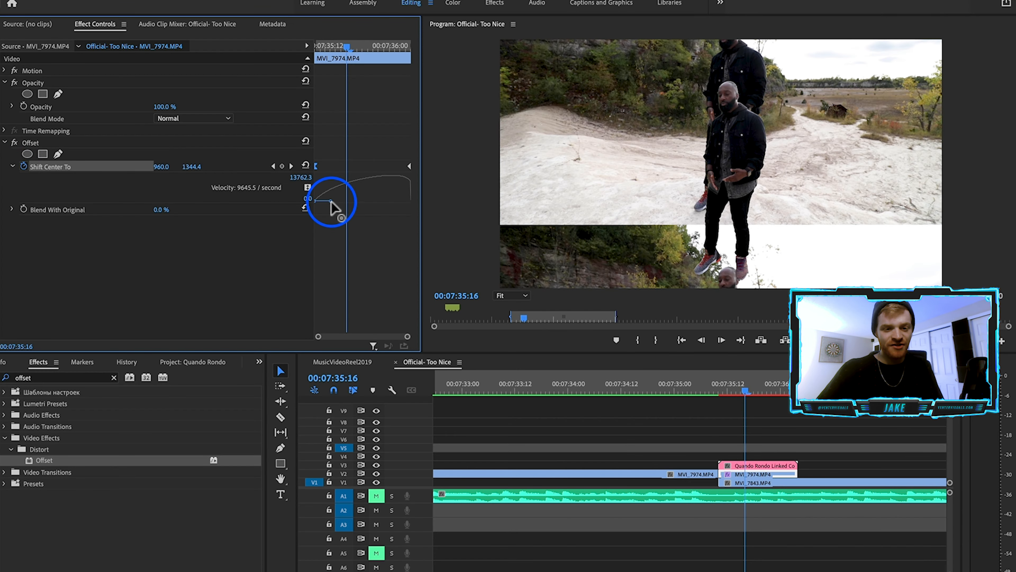
drag(331, 201, 351, 201)
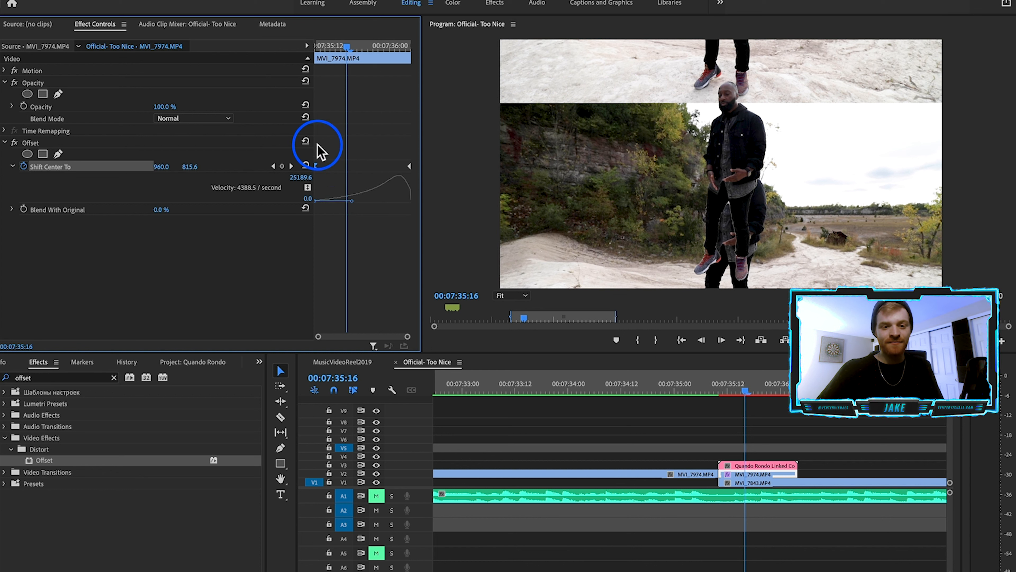
Apply Gaussian Blur to the offset MVI_7974.MP4 segment with Blur Dimensions Vertical, Blurriness 125.0 and Repeat Edge Pixels enabled.
click(94, 378)
text(gaus)
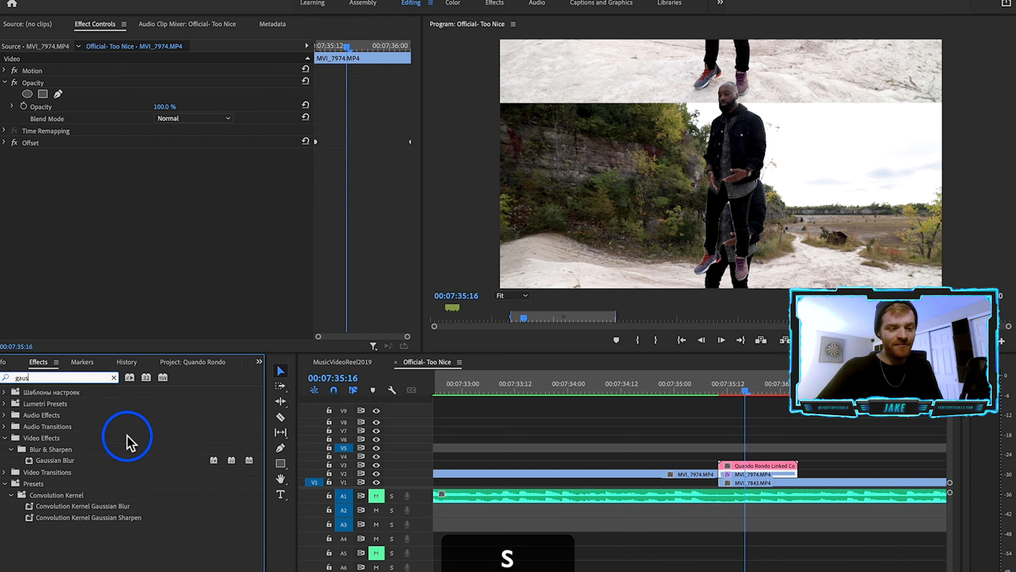
click(59, 460)
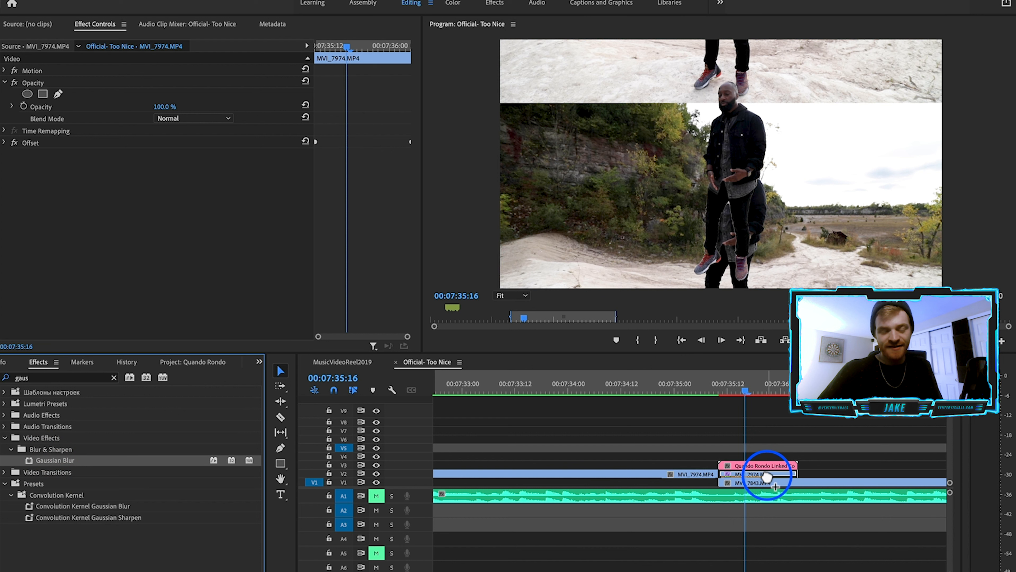
click(208, 192)
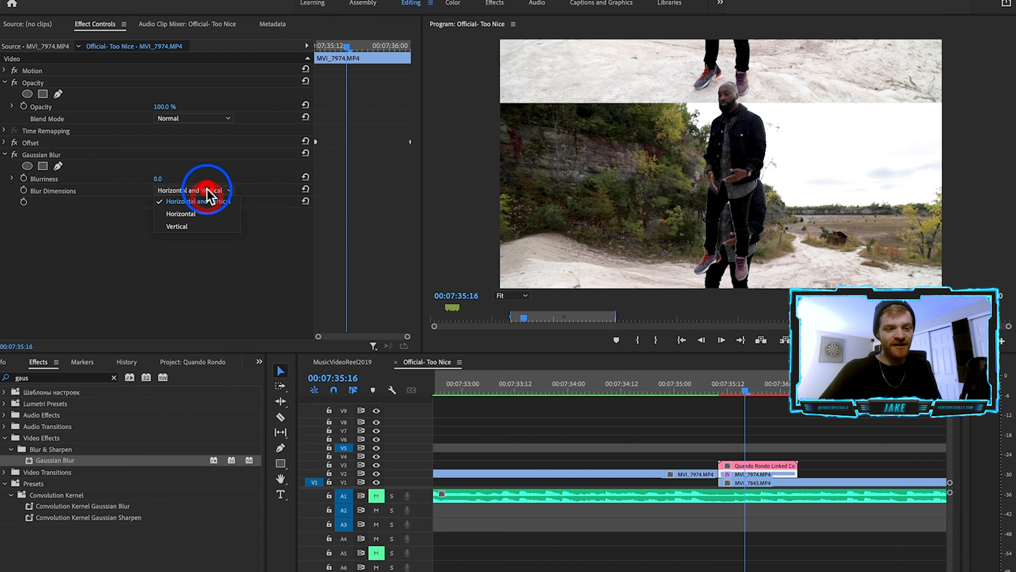
click(209, 226)
drag(161, 181, 207, 178)
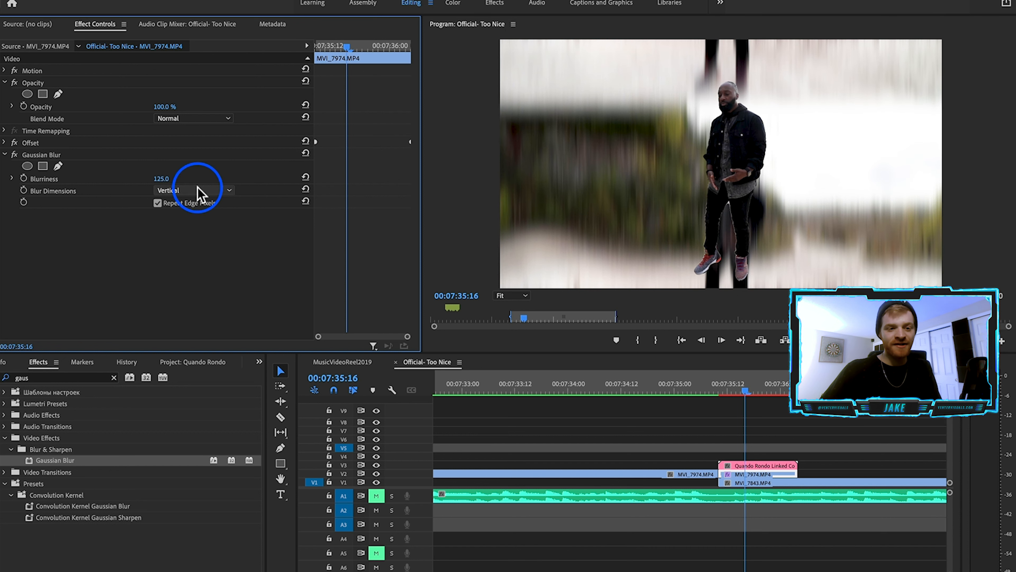
Keyframe Blurriness from 0.0 at the start of the segment to 125.0 at its end and scrub through the result.
click(24, 178)
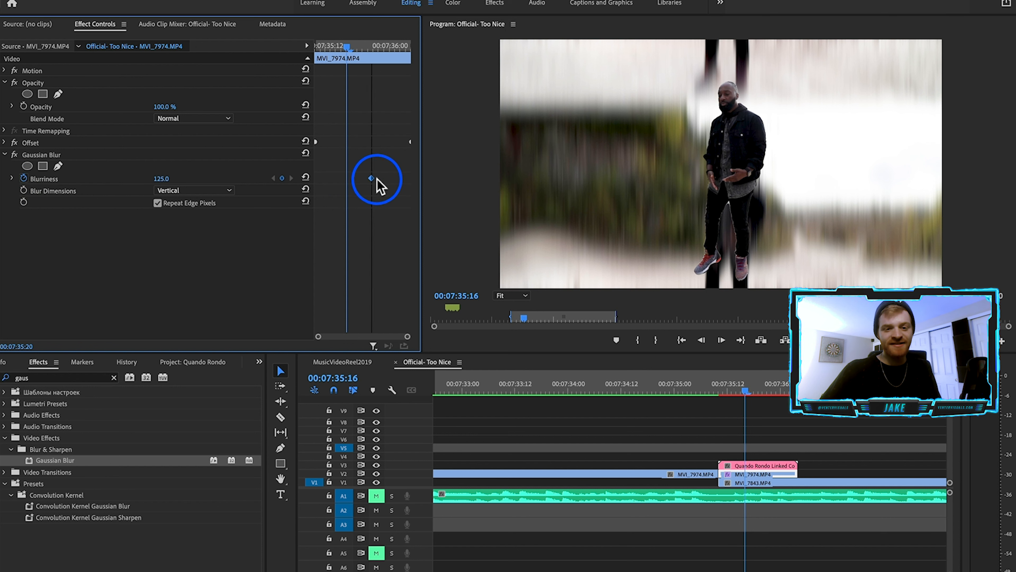
click(304, 177)
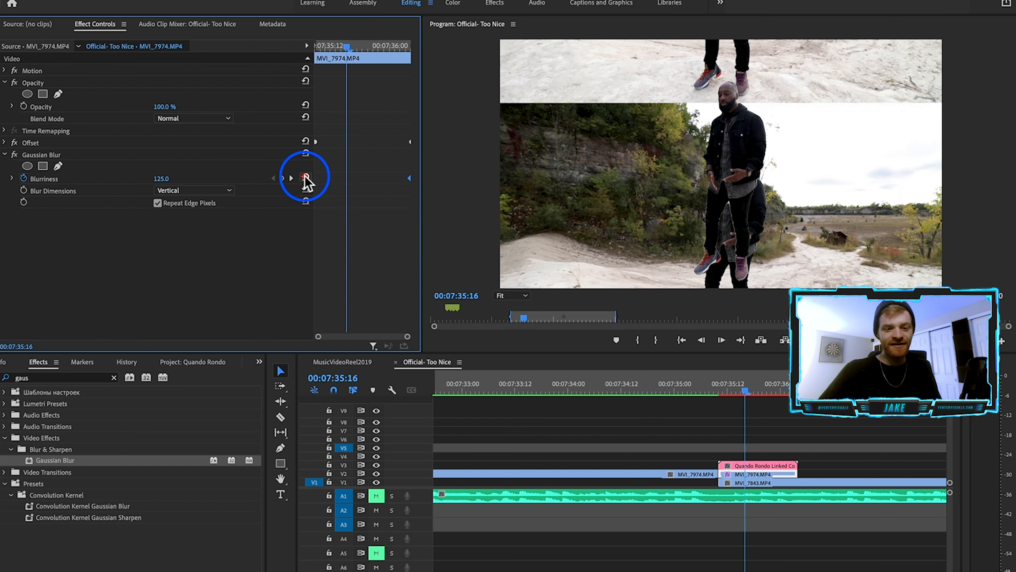
click(299, 178)
drag(329, 44, 423, 84)
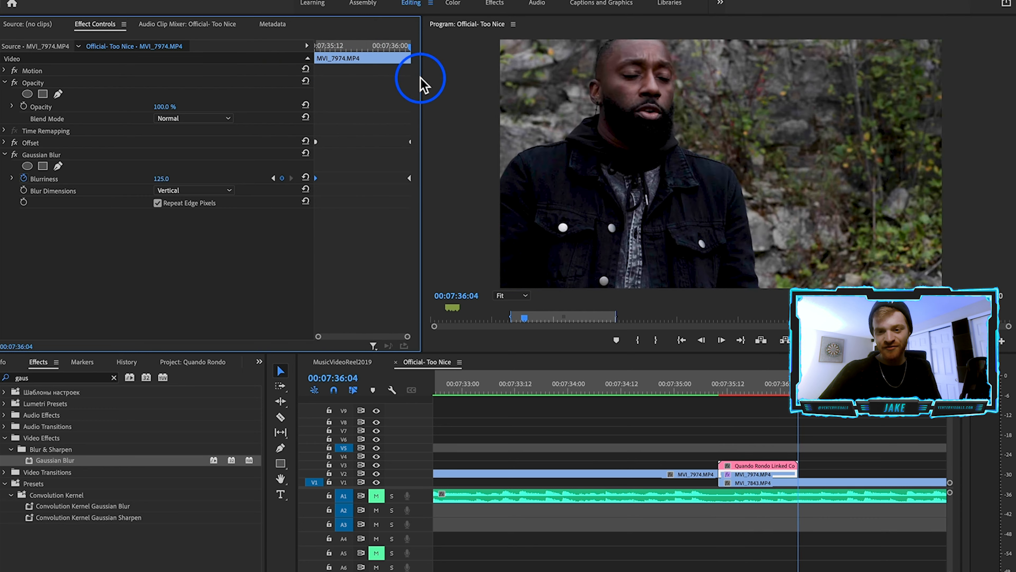
mouse_move(738, 386)
mouse_down()
mouse_move(774, 391)
mouse_move(740, 394)
mouse_up()
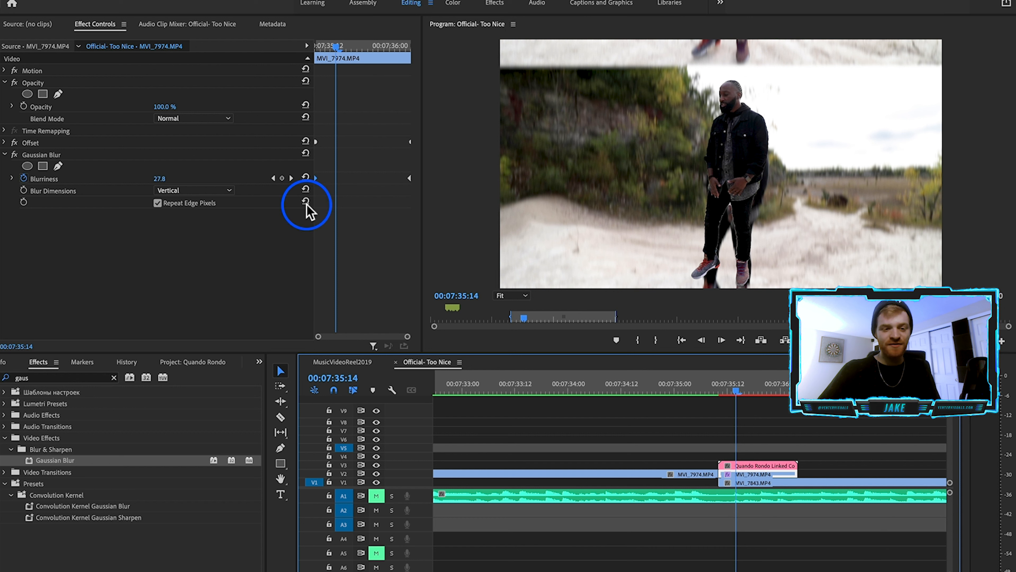
Keyframe the segment's Motion Position to slide down out of frame at the clip's end, with the starting keyframe moved to about the clip's middle.
click(5, 71)
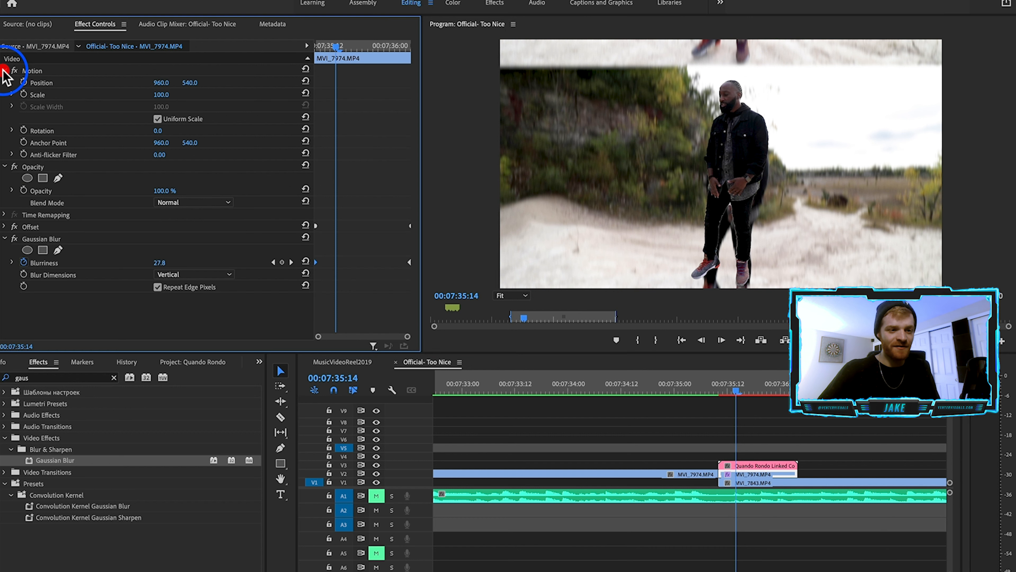
click(23, 82)
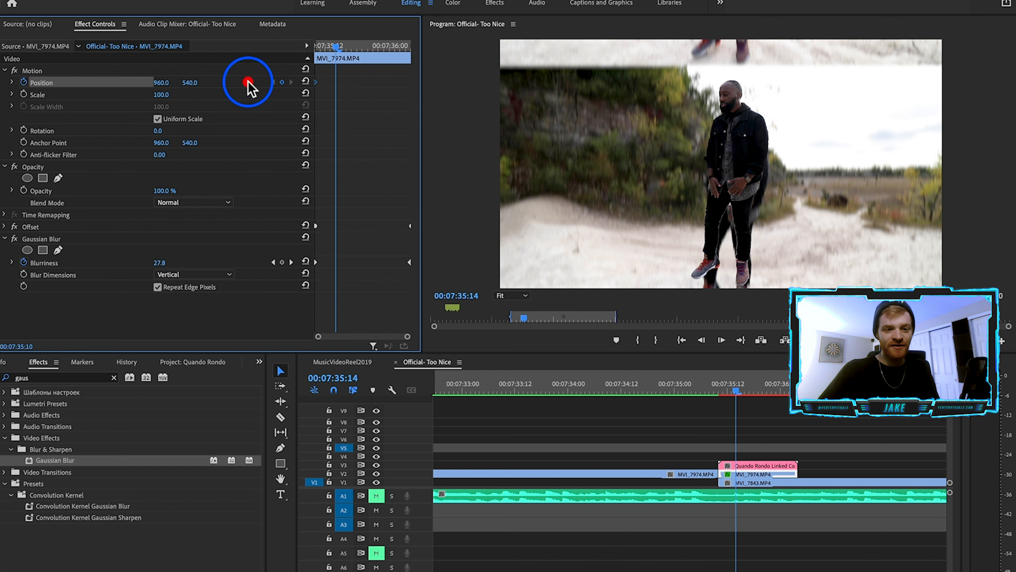
drag(180, 83, 352, 83)
click(566, 82)
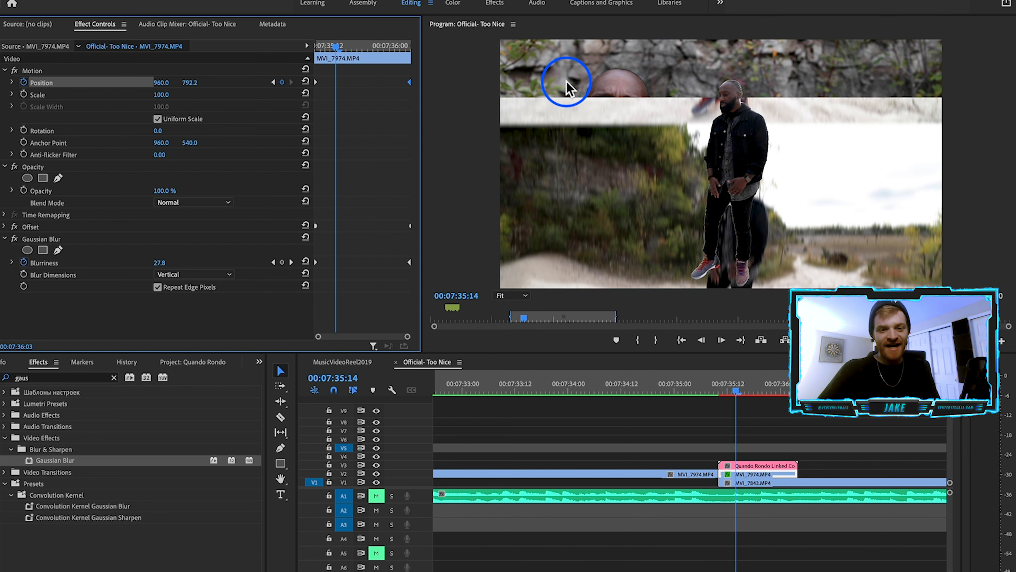
drag(315, 82, 335, 82)
Ease out the first Position keyframe with a longer velocity handle and play back the transition.
drag(334, 47, 415, 68)
right_click(360, 83)
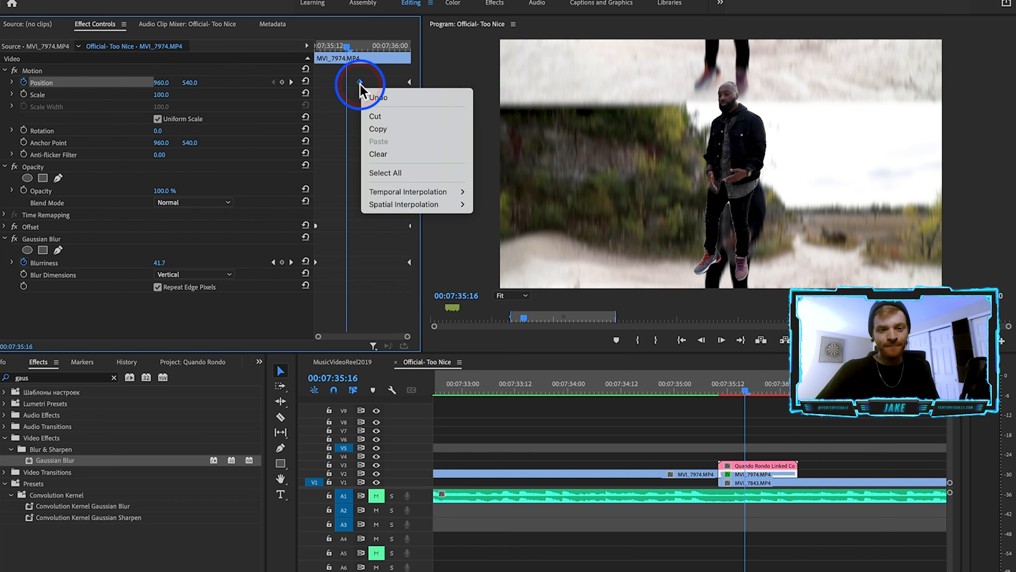
mouse_move(397, 192)
click(517, 262)
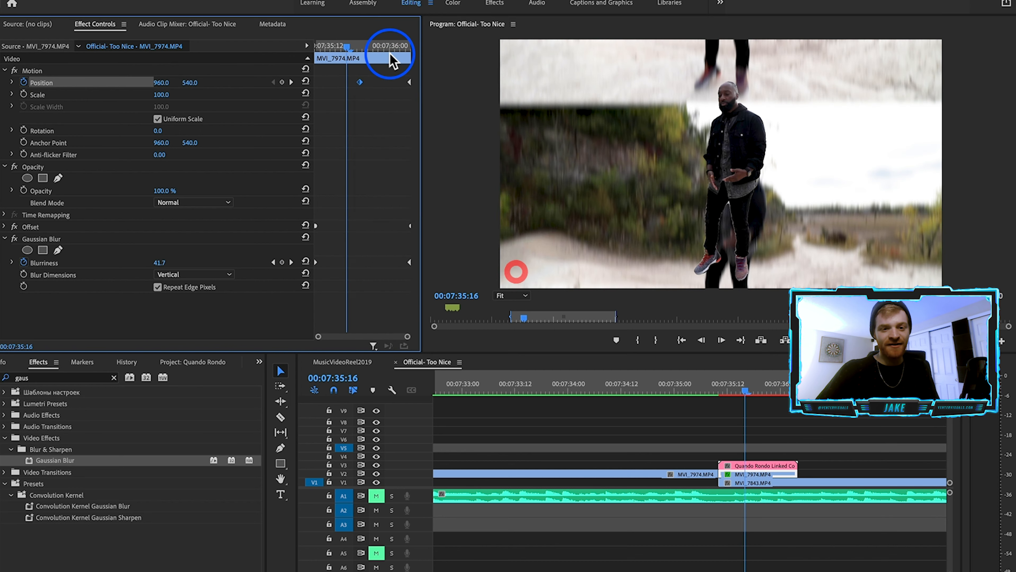
drag(350, 46, 359, 44)
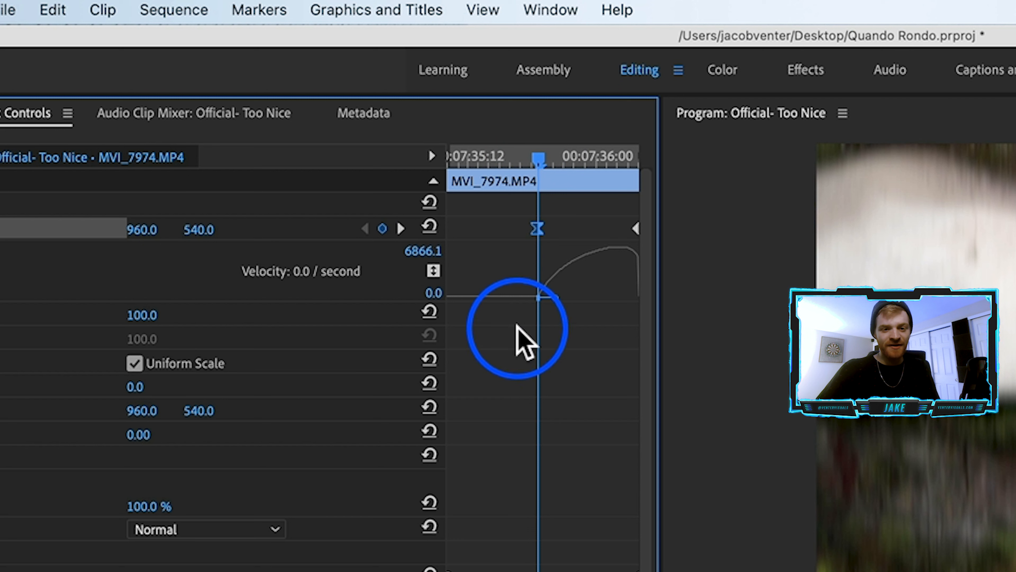
drag(555, 297, 324, 262)
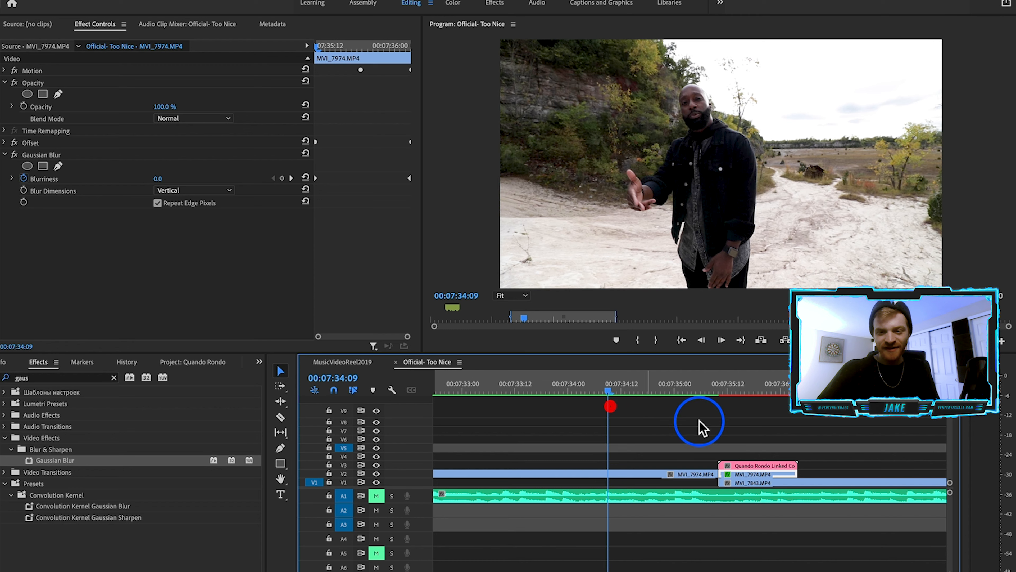
click(703, 428)
key(space)
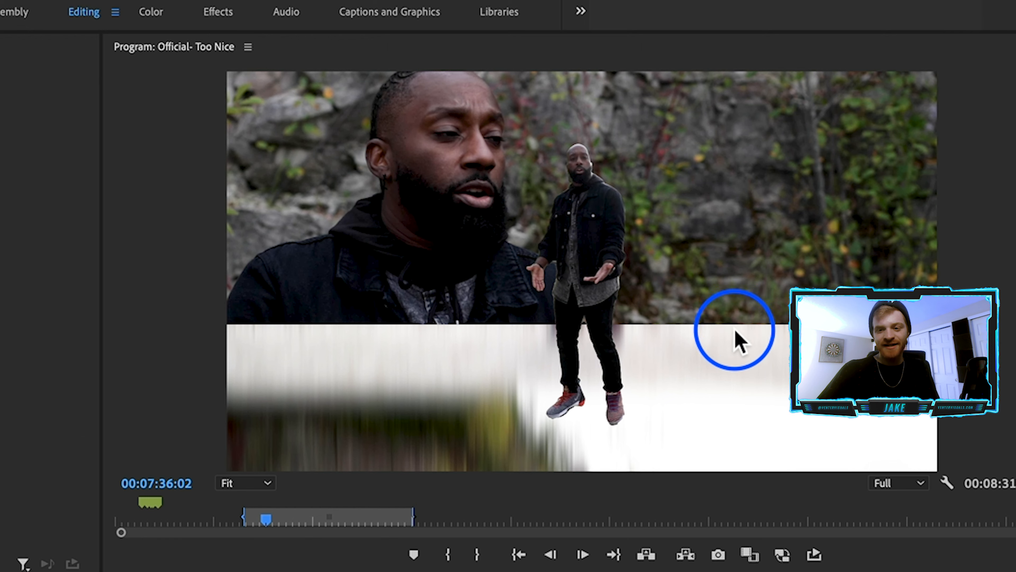
Replace the blurred MVI_7974.MP4 segment with an After Effects composition and enable motion blur for its layer.
right_click(753, 470)
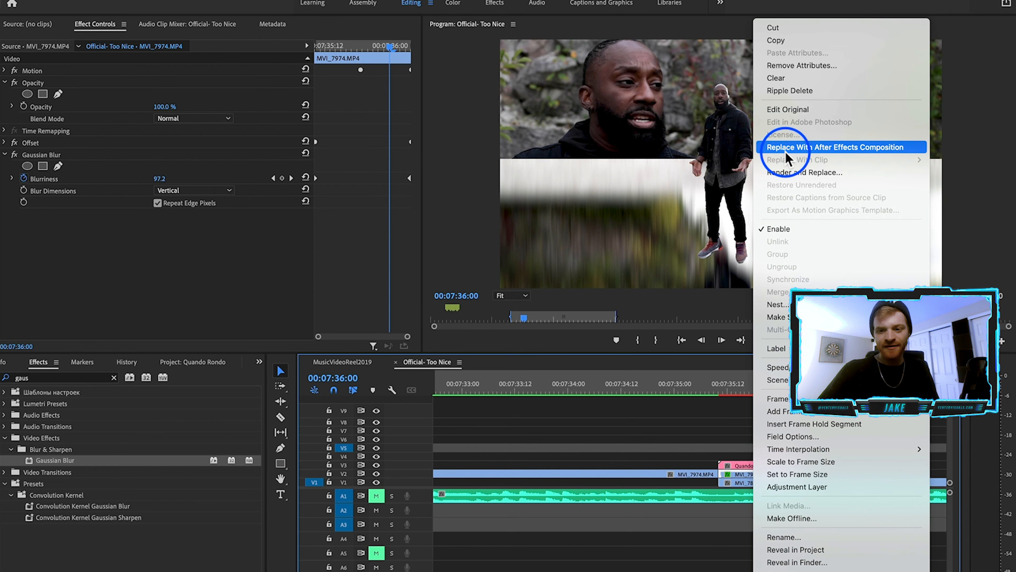
click(785, 148)
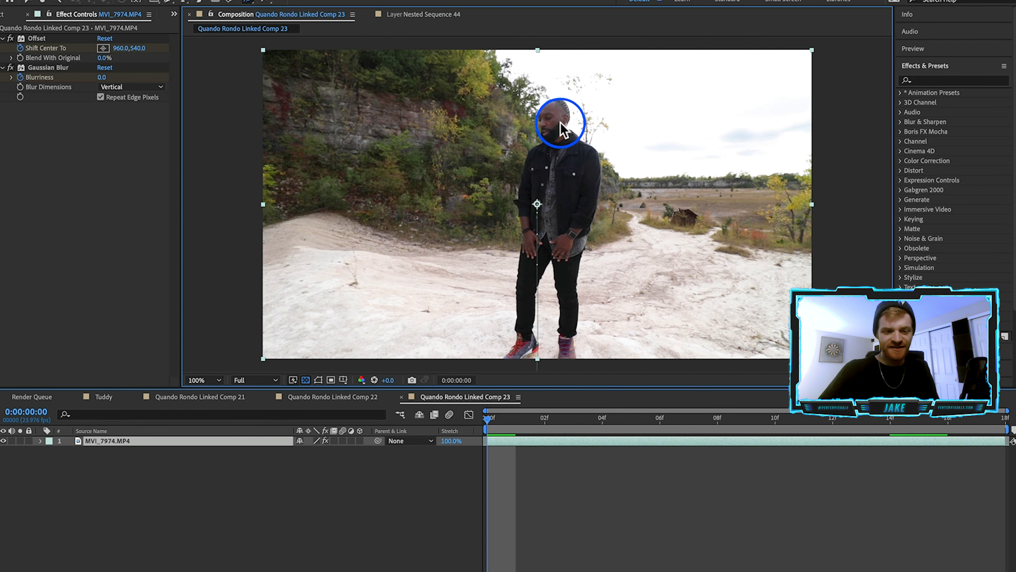
drag(564, 431, 861, 433)
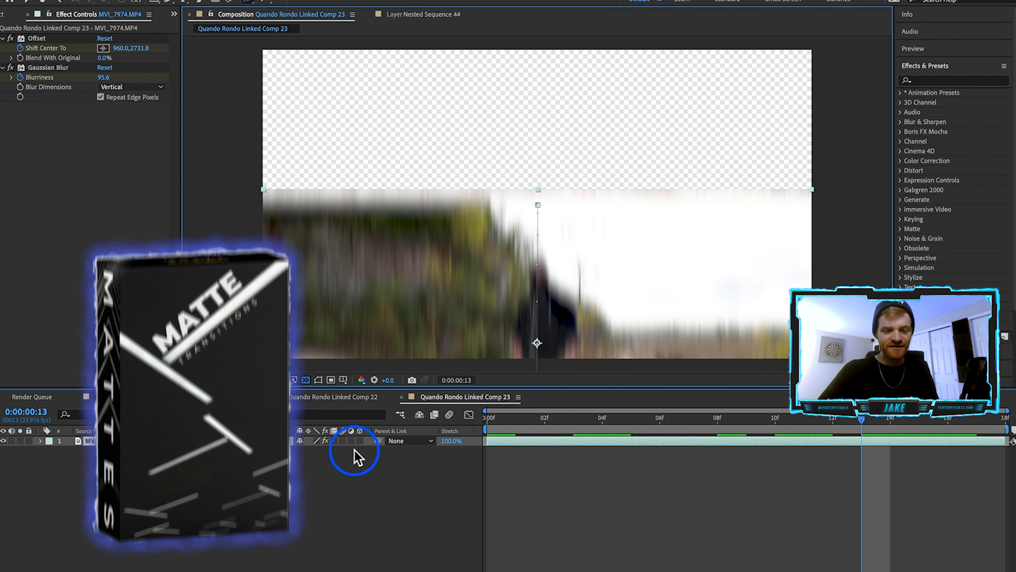
click(343, 440)
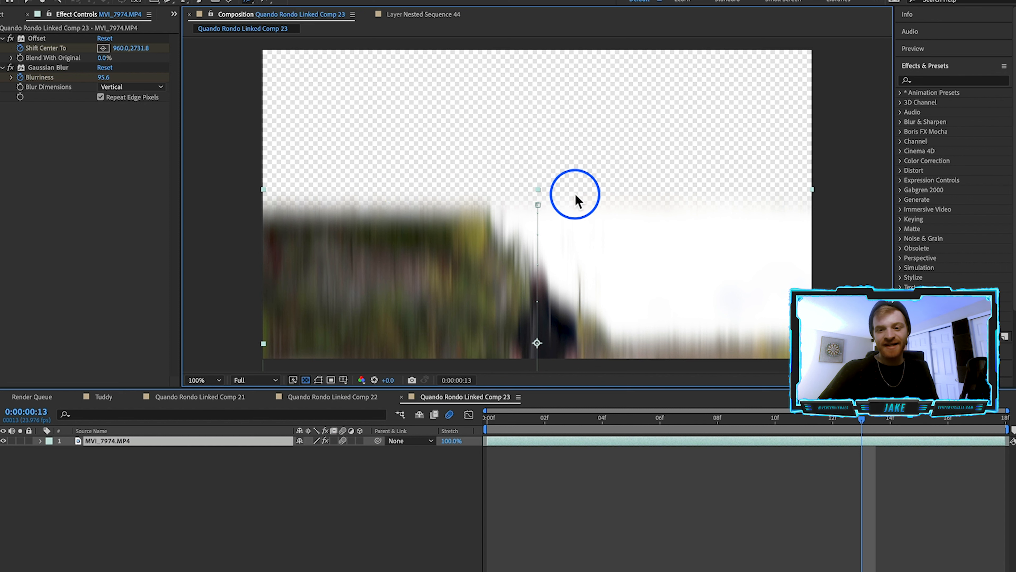
drag(862, 419, 859, 461)
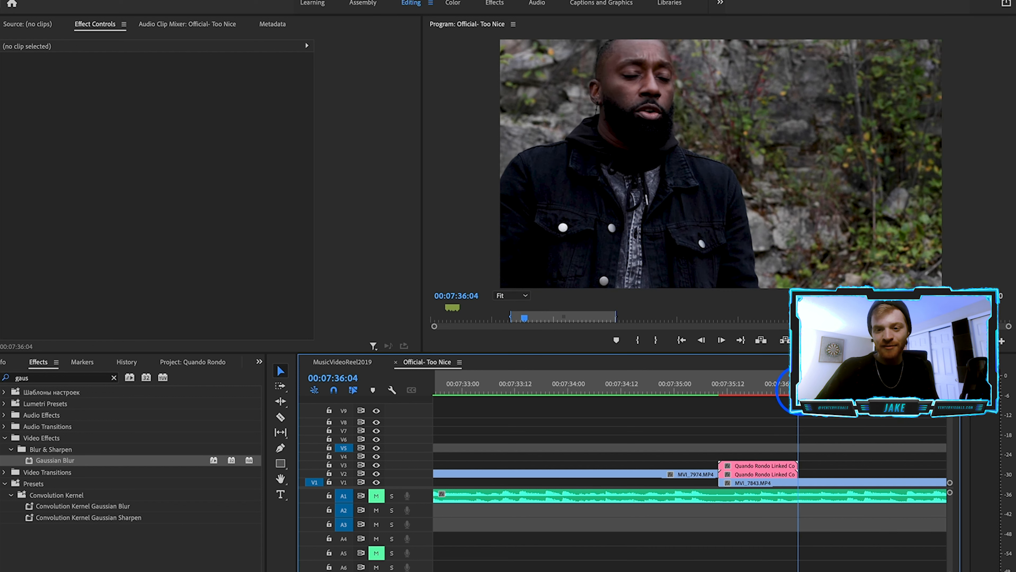
Switch back to Premiere Pro and apply the Transform effect to the performer's linked composition clip on track V3.
click(745, 392)
drag(745, 393, 782, 405)
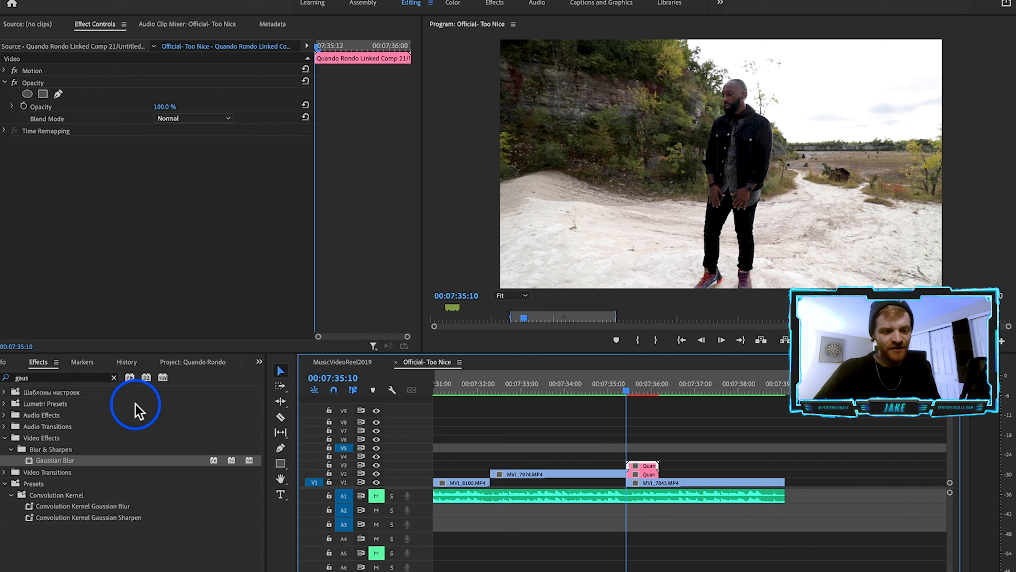
click(114, 377)
text(tran)
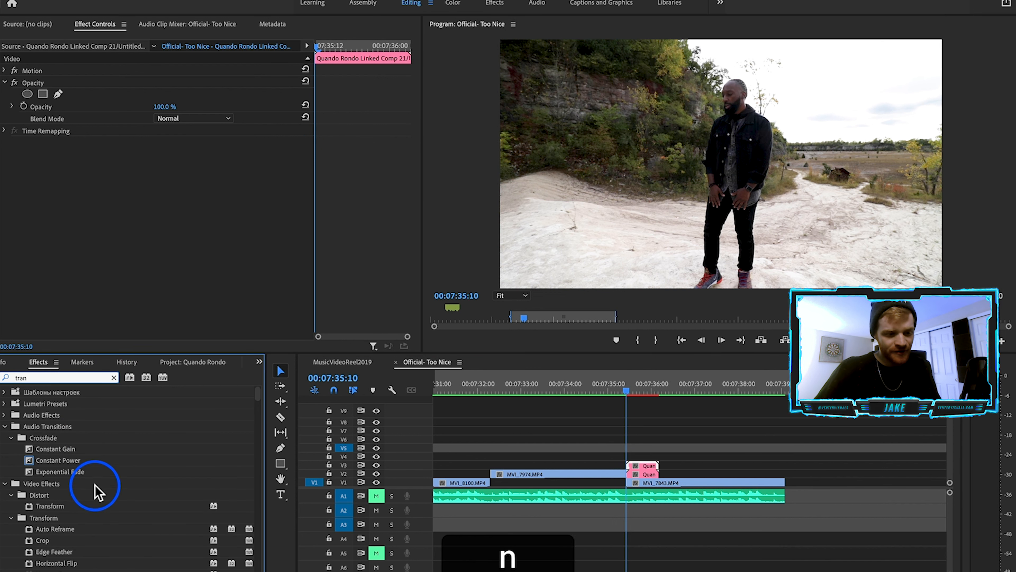
click(47, 506)
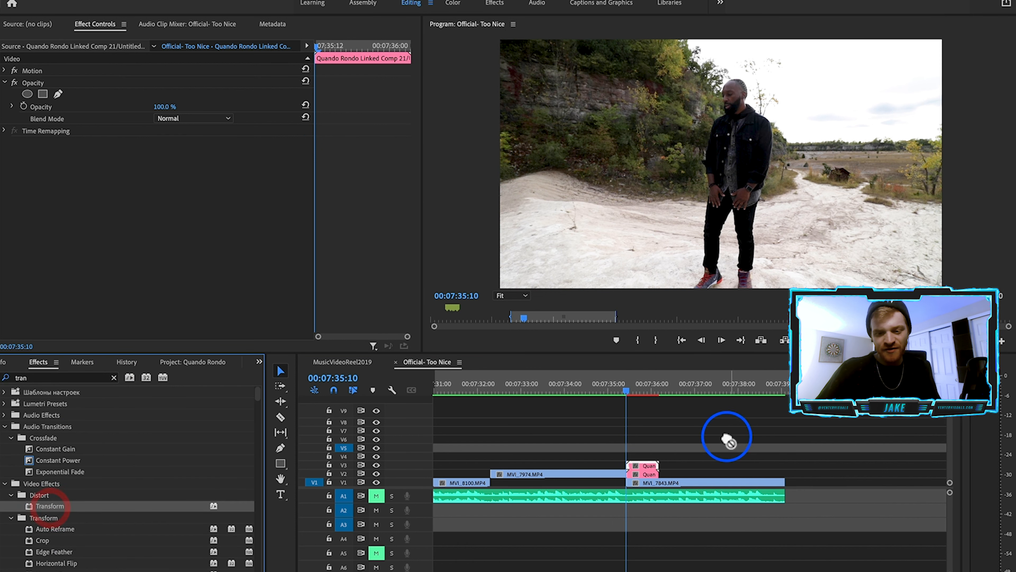
drag(648, 464, 649, 464)
Enable keyframing for the Transform effect's Position and Scale at the clip's start, 00:07:35:10.
click(238, 174)
click(23, 179)
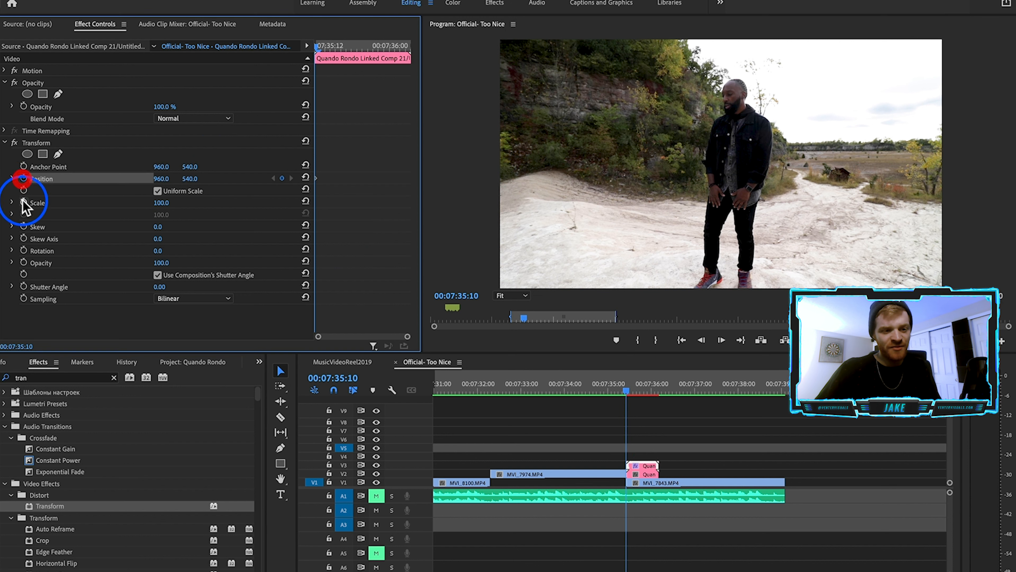
click(23, 202)
At 00:07:35:21, keyframe the performer's Transform at about 354 Scale with Position shifted far right, and set the Shutter Angle to 96.
click(347, 47)
drag(347, 46, 375, 47)
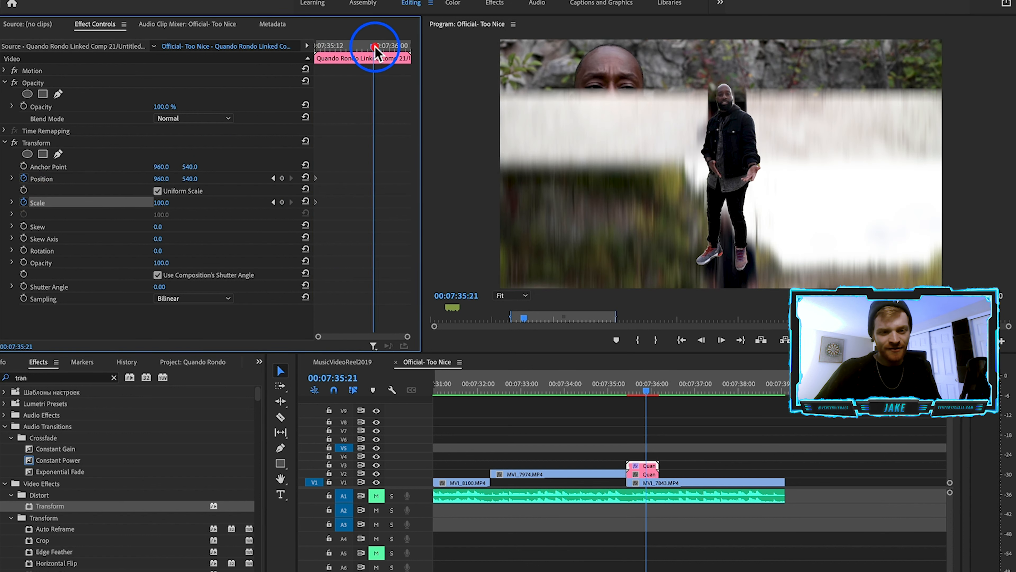
mouse_move(161, 204)
mouse_down()
mouse_move(225, 204)
mouse_move(176, 202)
mouse_up()
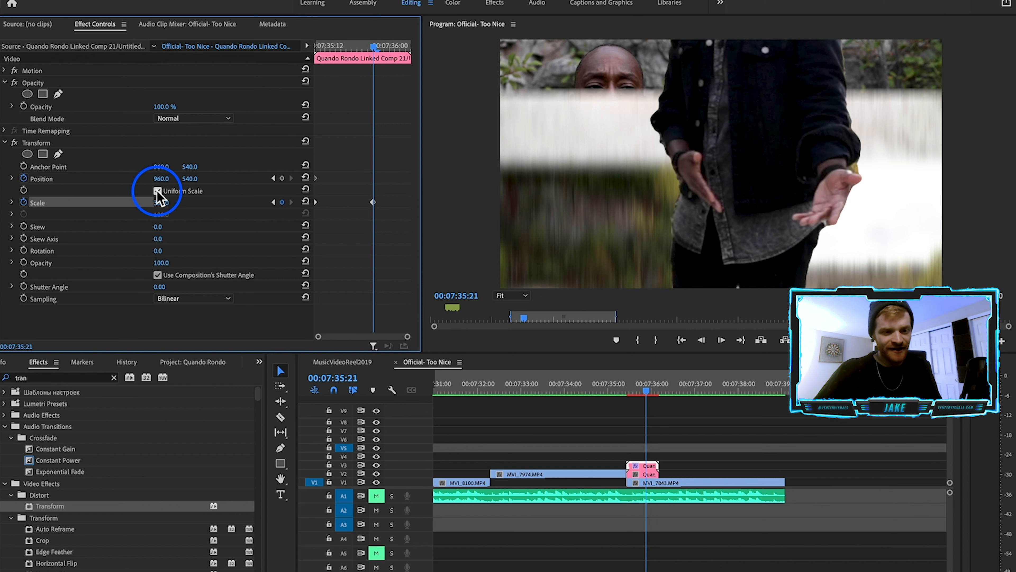
click(160, 181)
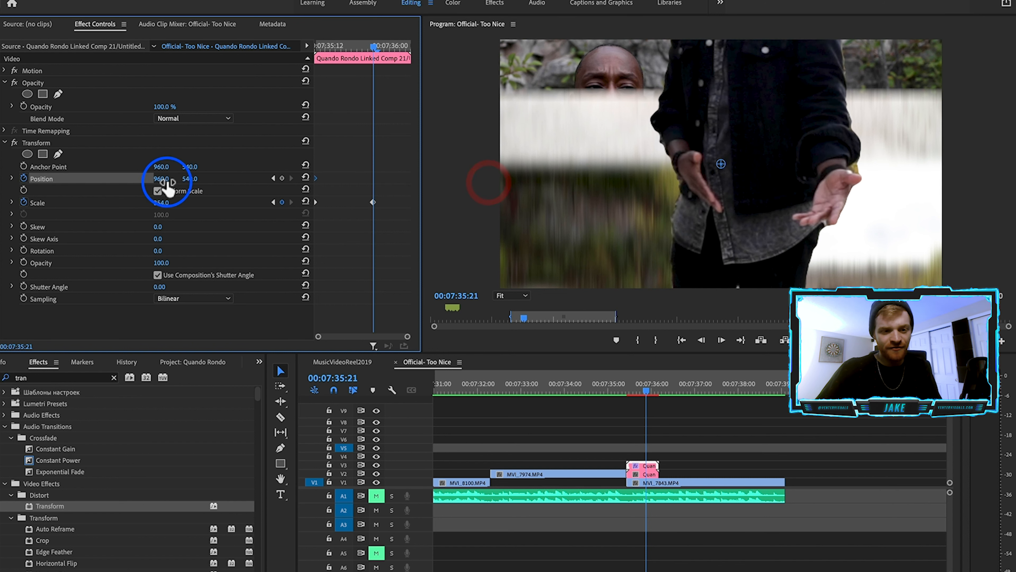
drag(164, 179, 256, 179)
mouse_move(327, 45)
mouse_down()
mouse_move(318, 47)
mouse_move(336, 51)
mouse_move(327, 52)
mouse_up()
drag(162, 286, 199, 286)
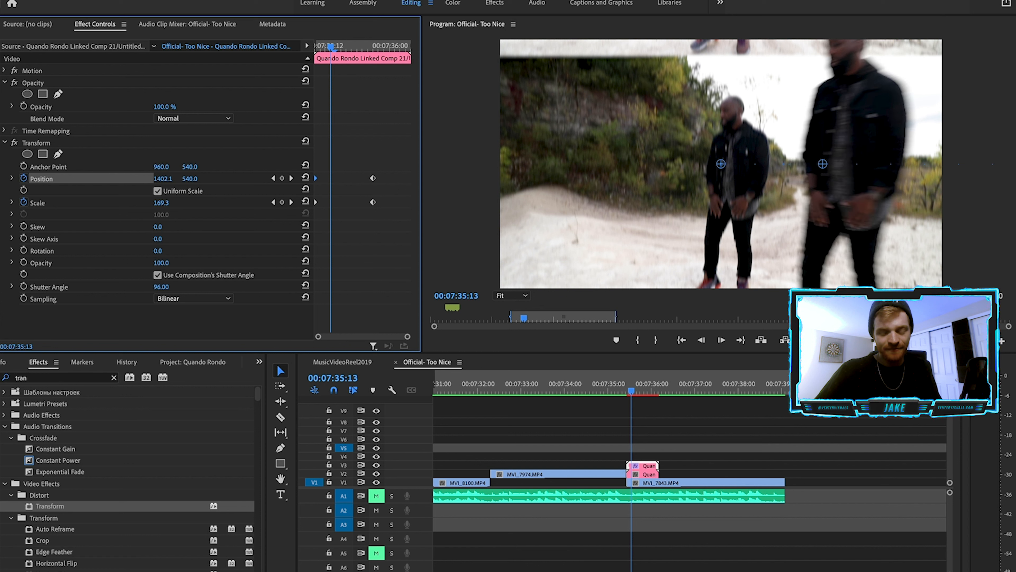
Move the performer's Position and Scale keyframes later so the Transform animation starts toward the end of the clip.
drag(362, 159, 356, 201)
drag(387, 152, 377, 198)
drag(334, 47, 362, 48)
drag(382, 112, 448, 204)
mouse_move(366, 44)
mouse_down()
mouse_move(336, 46)
mouse_move(362, 45)
mouse_up()
drag(359, 203, 382, 211)
drag(363, 42, 341, 61)
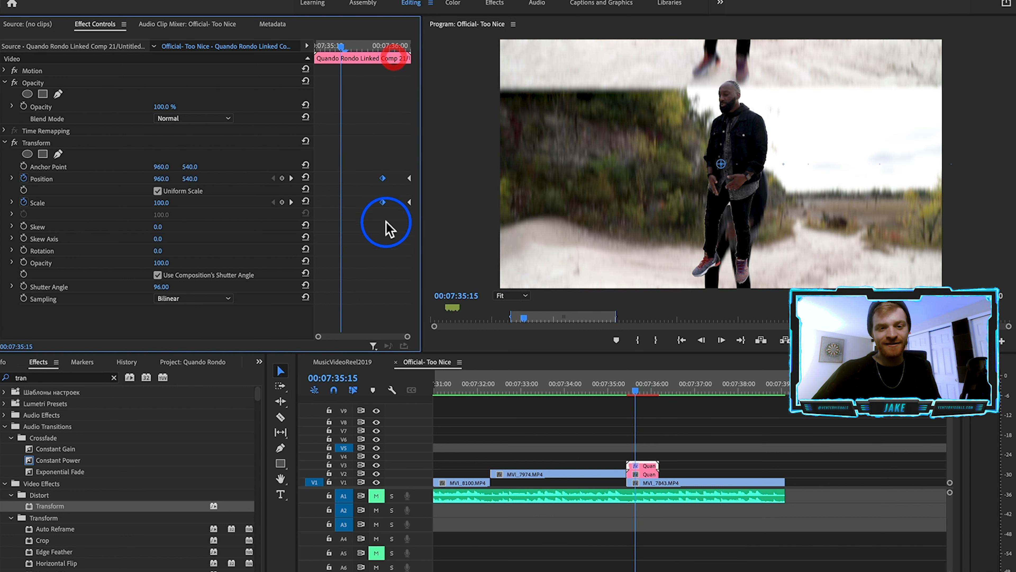
Apply Ease Out temporal interpolation to the starting Position and Scale keyframes and play back the transition.
right_click(382, 202)
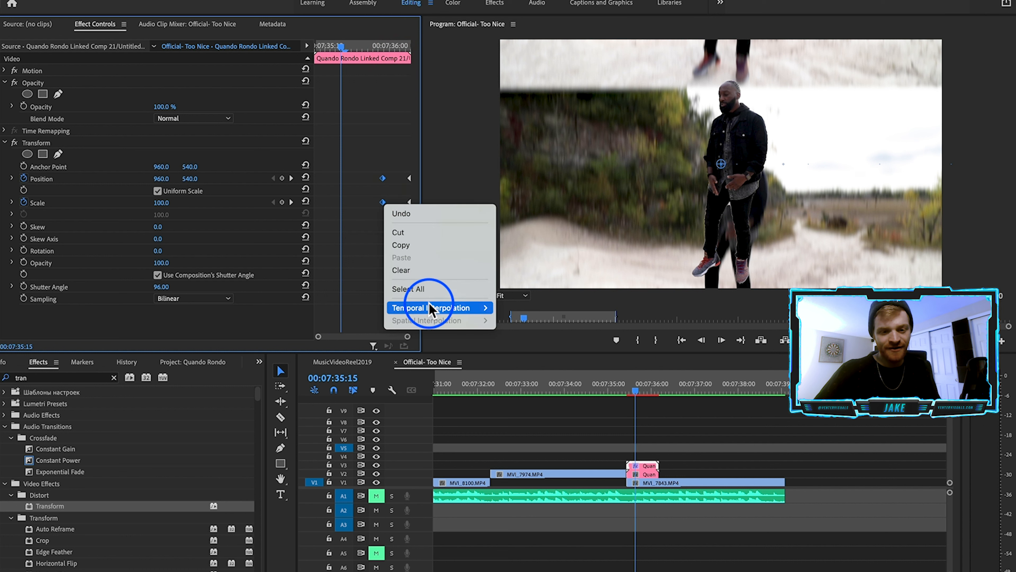
mouse_move(429, 309)
click(528, 385)
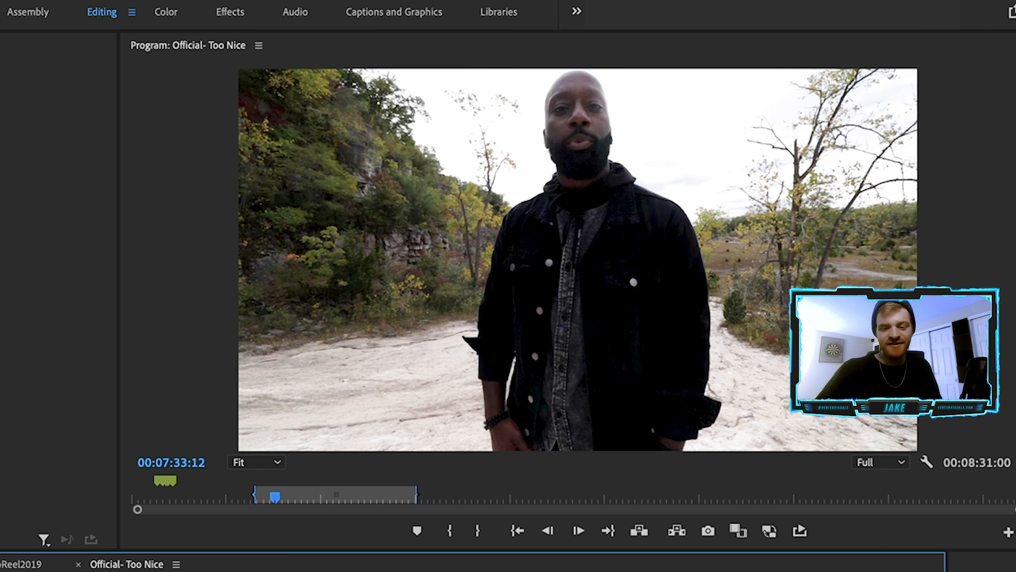
key(space)
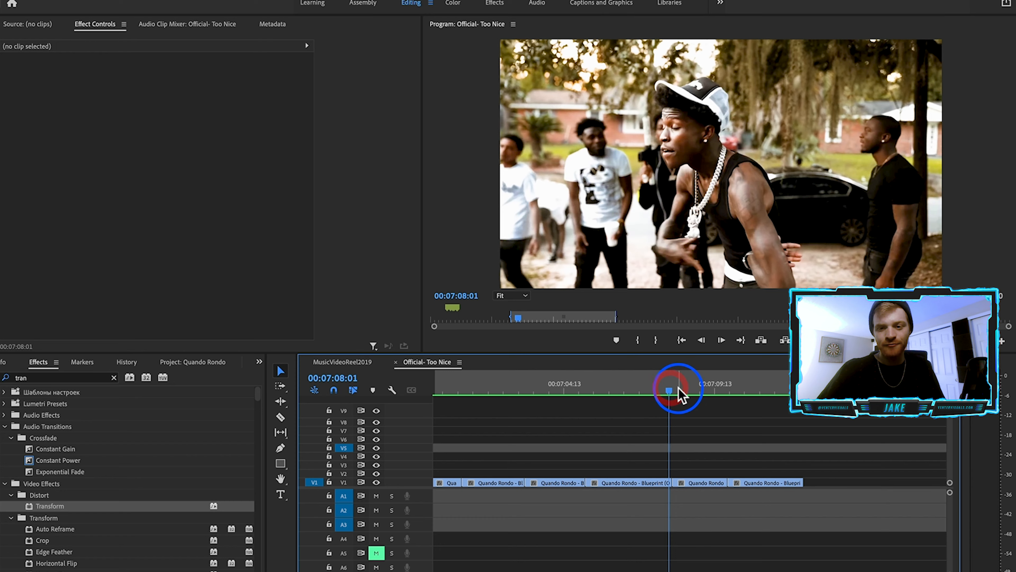
Export the first frame of MVI_7974.MP4 at 00:07:32:07 as a JPEG still and import it into the project.
drag(676, 389, 711, 390)
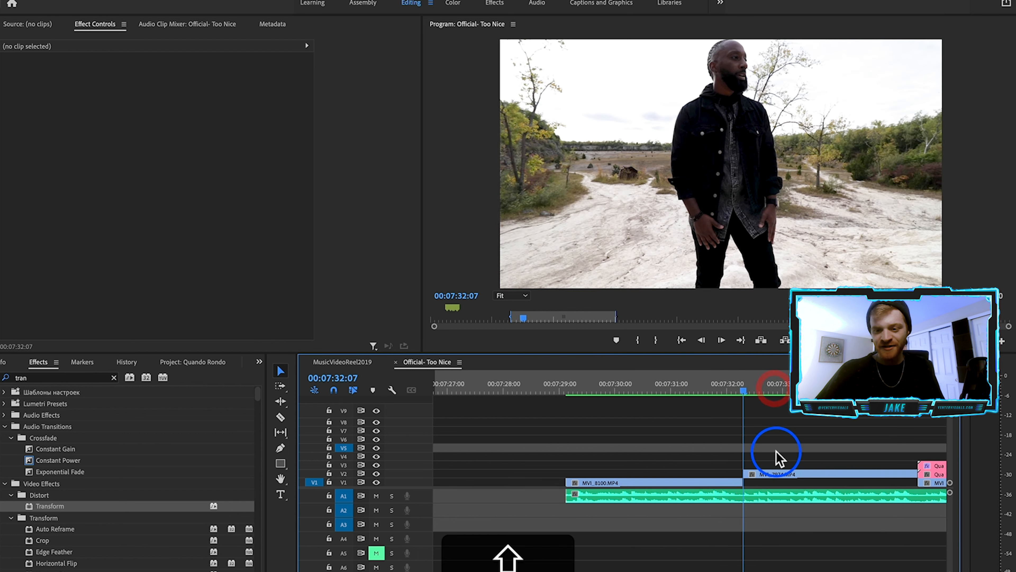
key(equal)
click(754, 473)
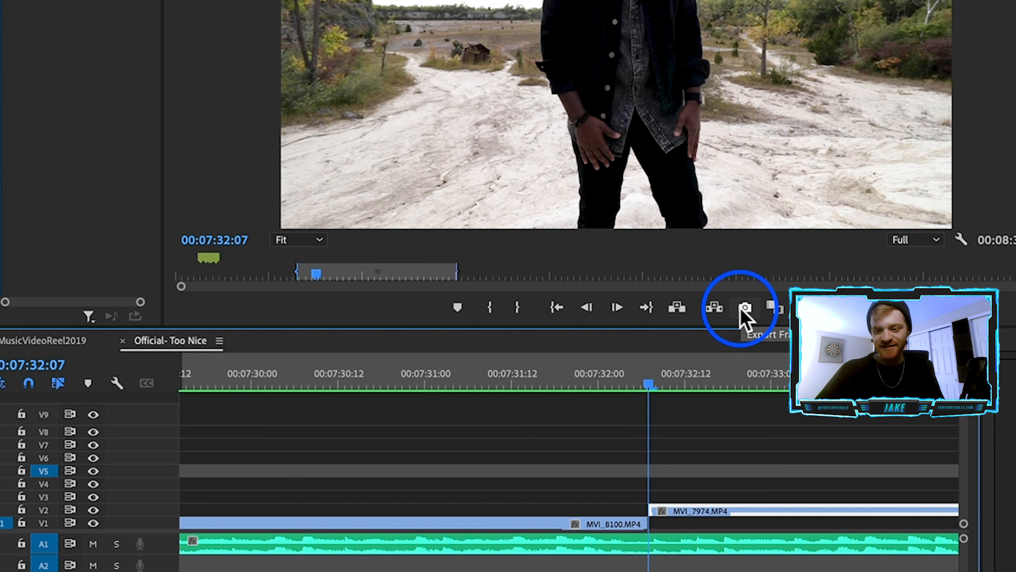
click(806, 340)
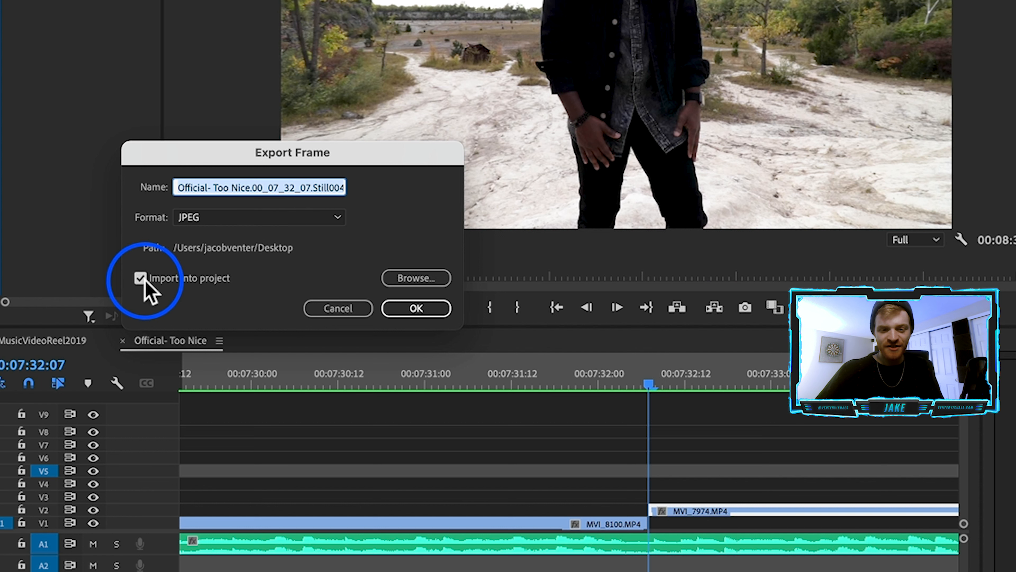
click(415, 310)
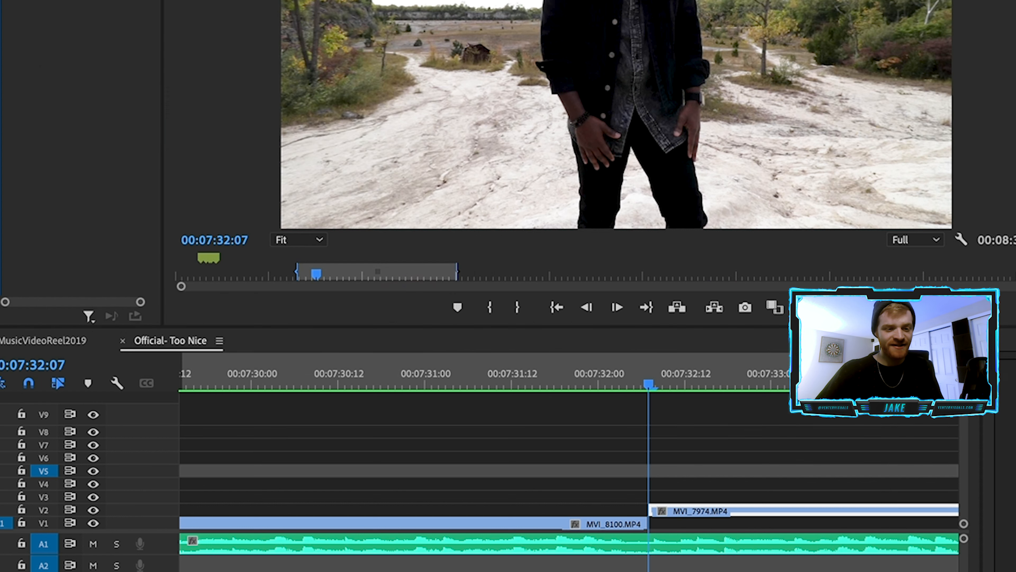
Place the exported still on a track above the footage, overlapping the end of MVI_8100.MP4 just before 00:07:32:07.
right_click(48, 424)
drag(480, 386, 713, 441)
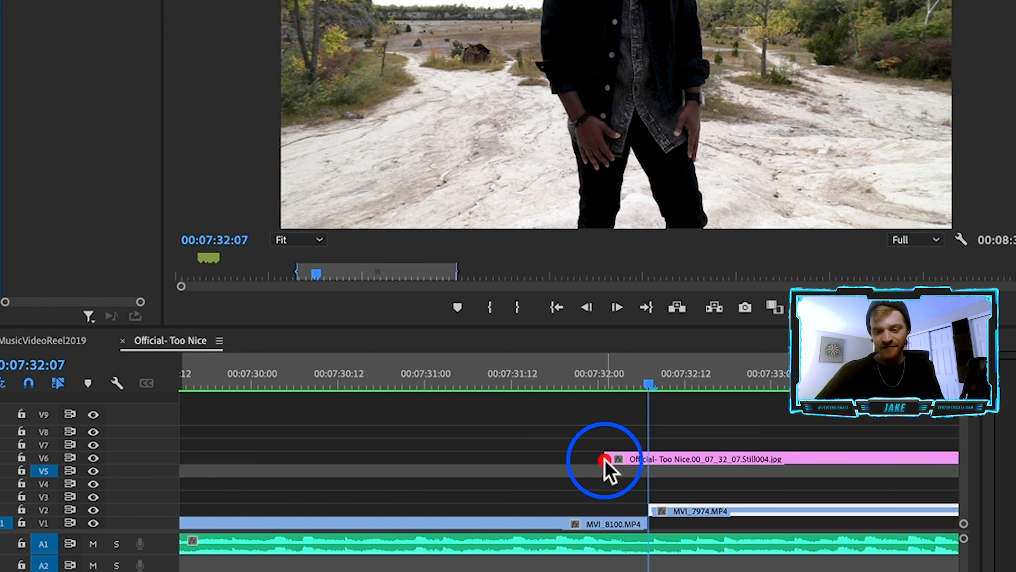
click(669, 458)
drag(605, 459, 628, 499)
Trim the still so it ends at 00:07:32:07 and move it down to track V3 above MVI_8100.MP4.
key(c)
click(648, 459)
key(v)
click(662, 457)
key(Delete)
click(612, 460)
click(626, 456)
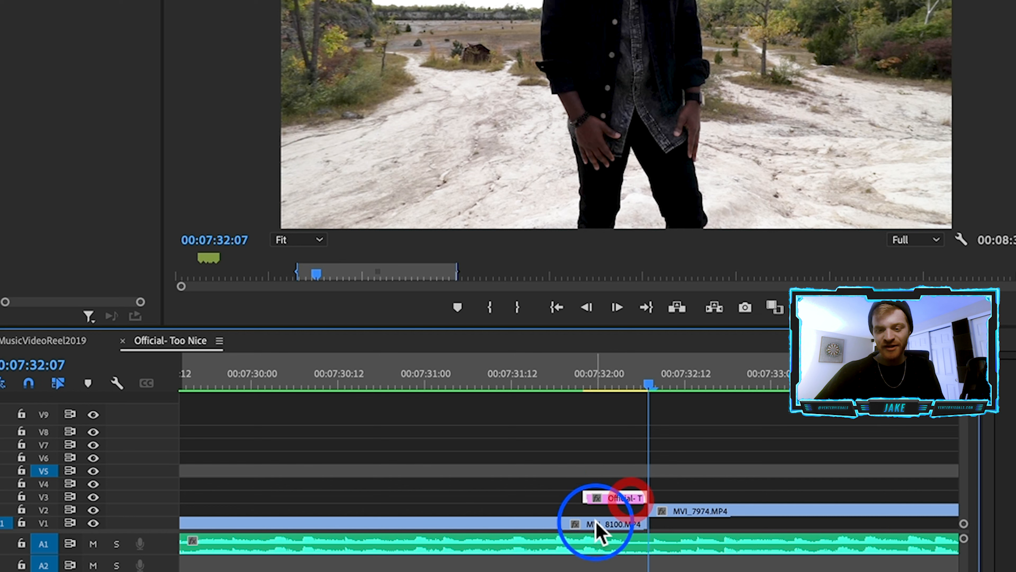
At 00:07:31:22, start a freehand Opacity mask on the still, tracing one side of the performer from the foot to the head.
click(568, 384)
drag(569, 383, 576, 412)
click(584, 388)
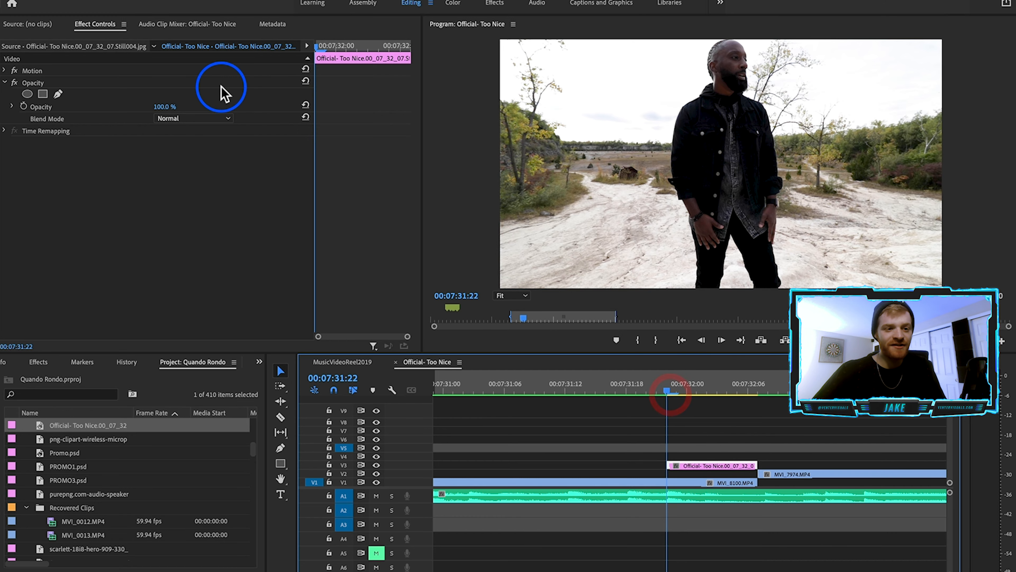
click(59, 94)
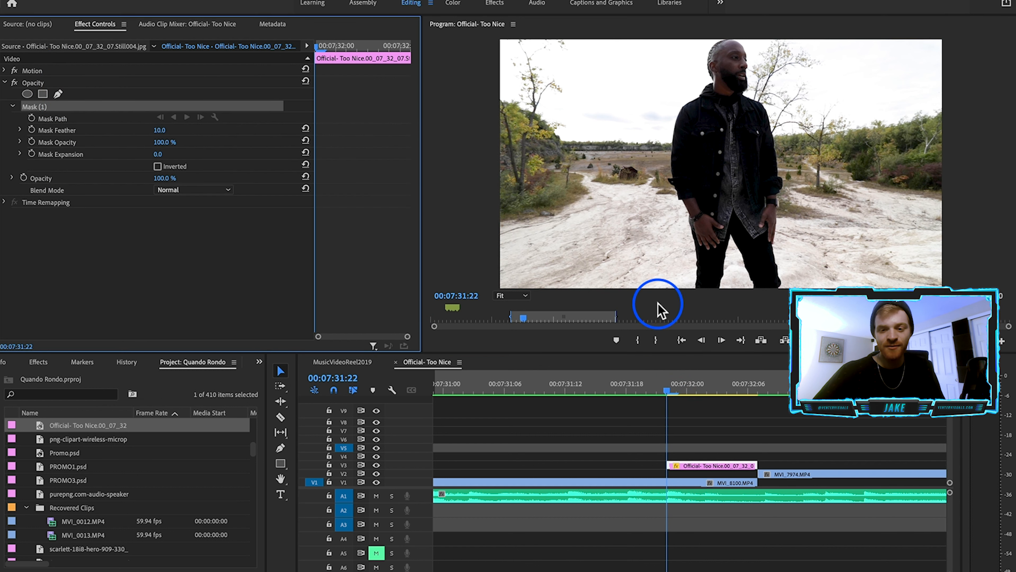
click(693, 285)
drag(676, 195, 662, 191)
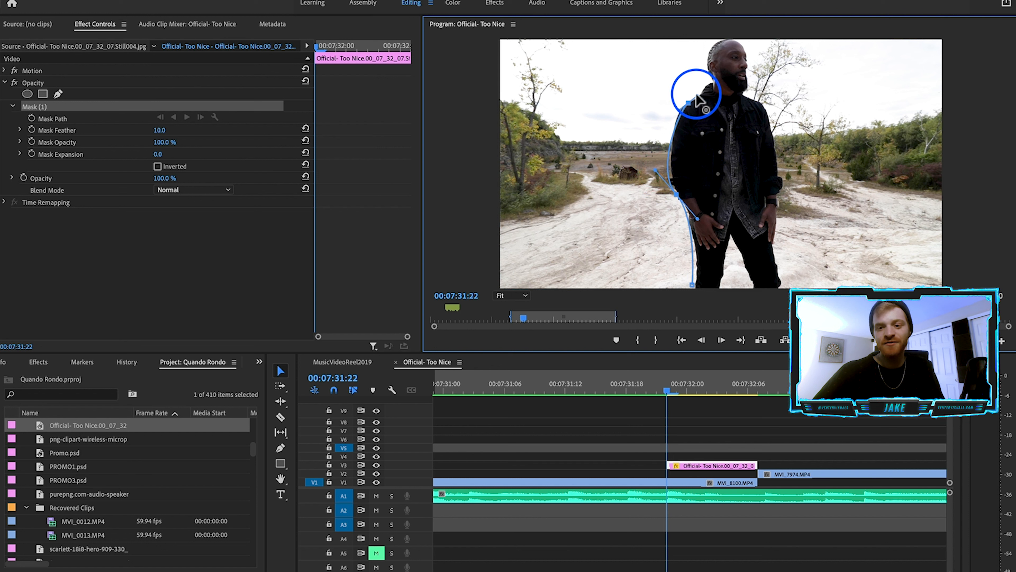
click(710, 63)
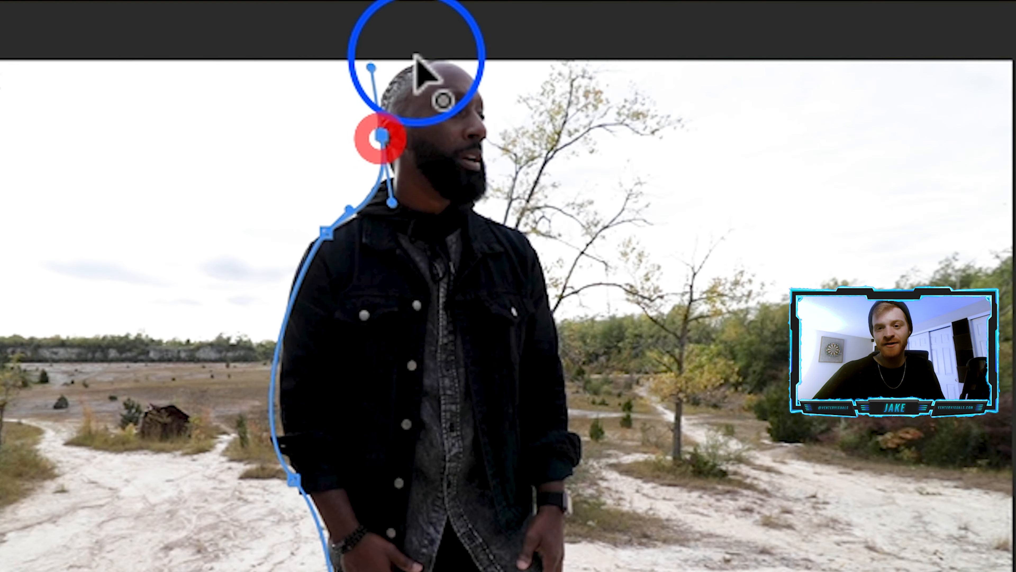
Continue the mask outline over the performer's head and down the face, shoulder and other arm.
click(743, 44)
drag(497, 91, 507, 113)
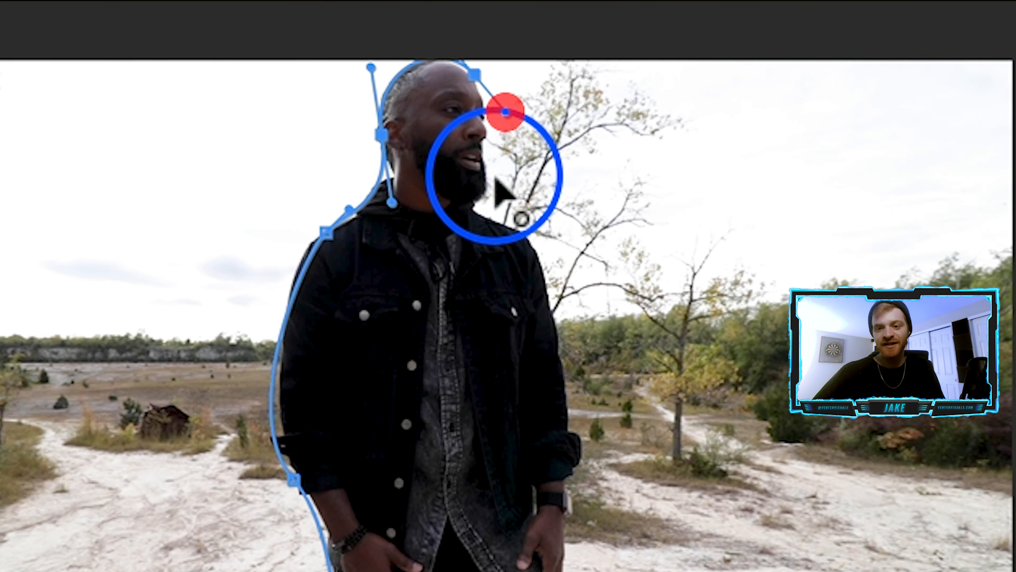
drag(488, 186, 484, 192)
drag(526, 227, 562, 221)
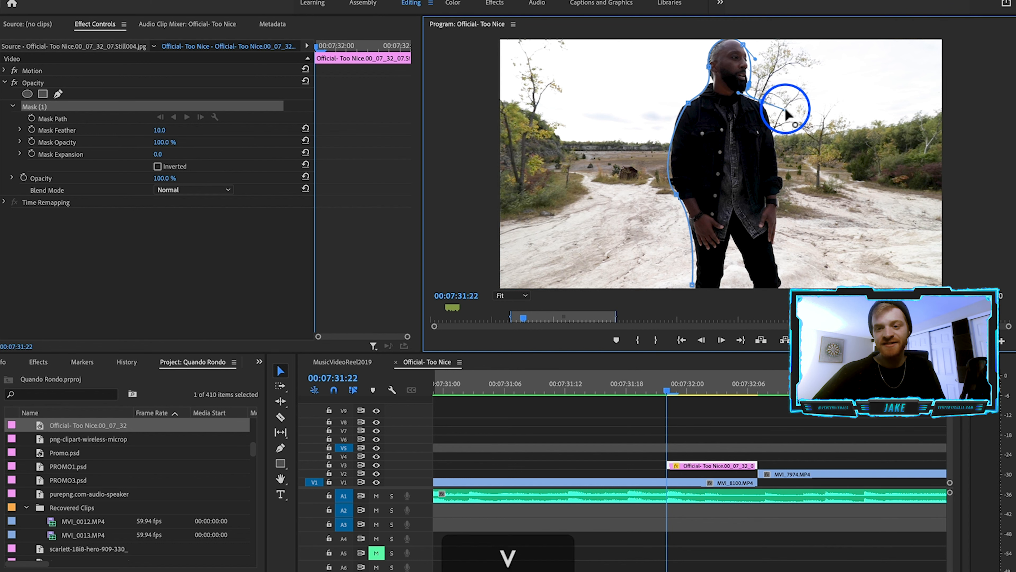
click(778, 170)
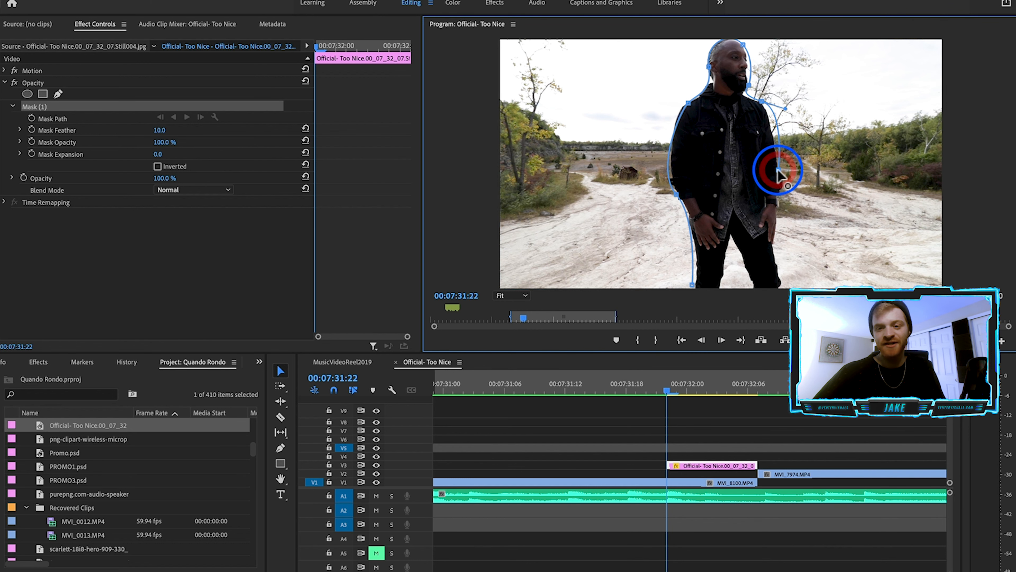
click(778, 115)
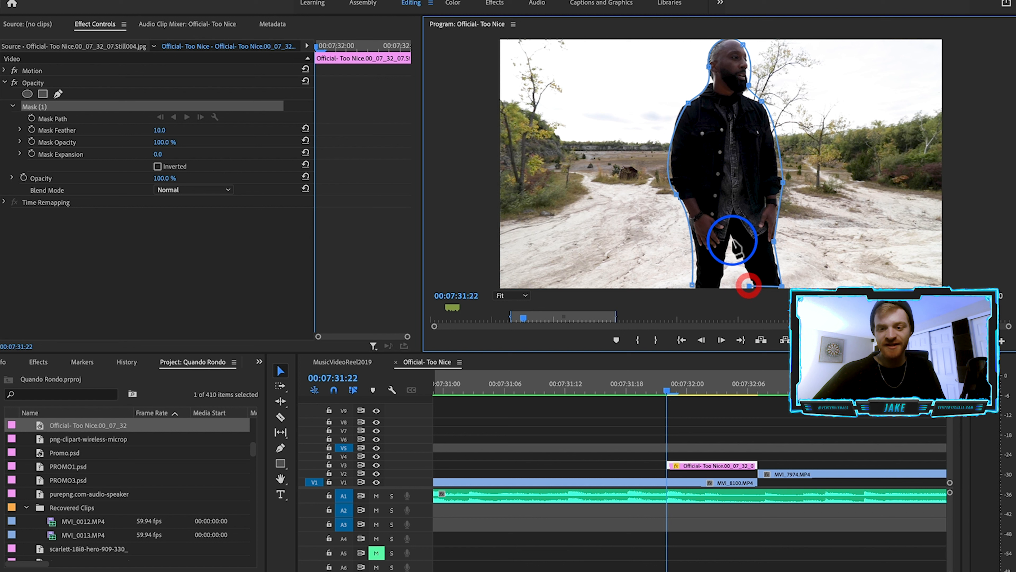
Trace the gap between the performer's legs and close the mask at its starting point.
click(731, 238)
drag(720, 285, 721, 295)
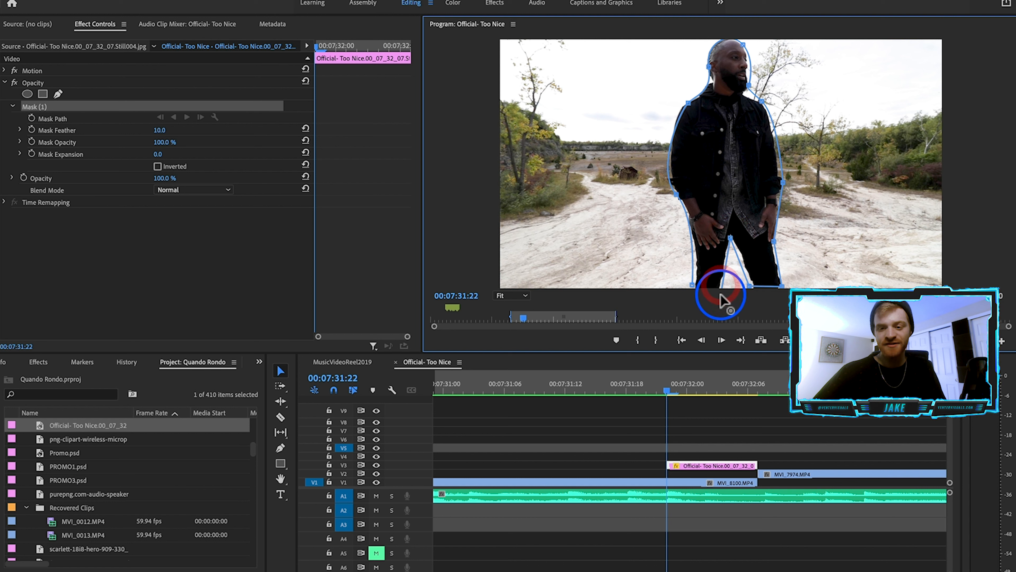
click(693, 286)
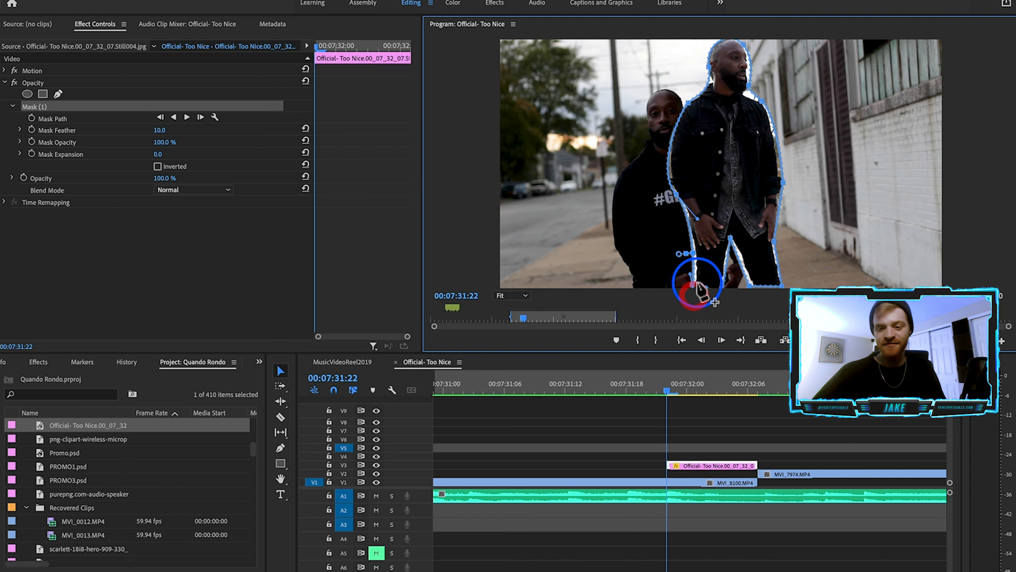
key(super+z)
click(692, 286)
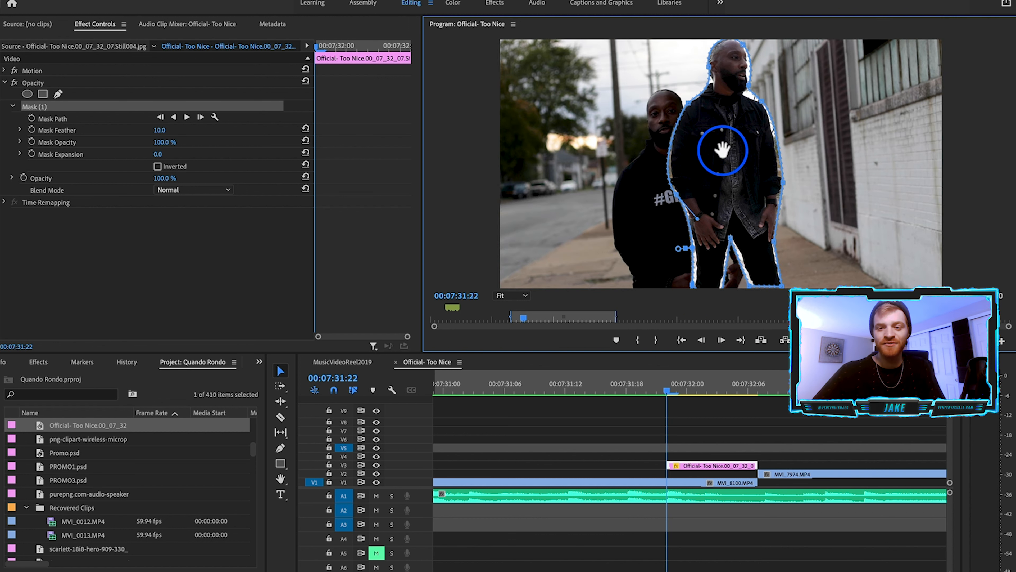
Nest the masked still on track V3, keeping the suggested sequence name.
click(731, 465)
right_click(740, 465)
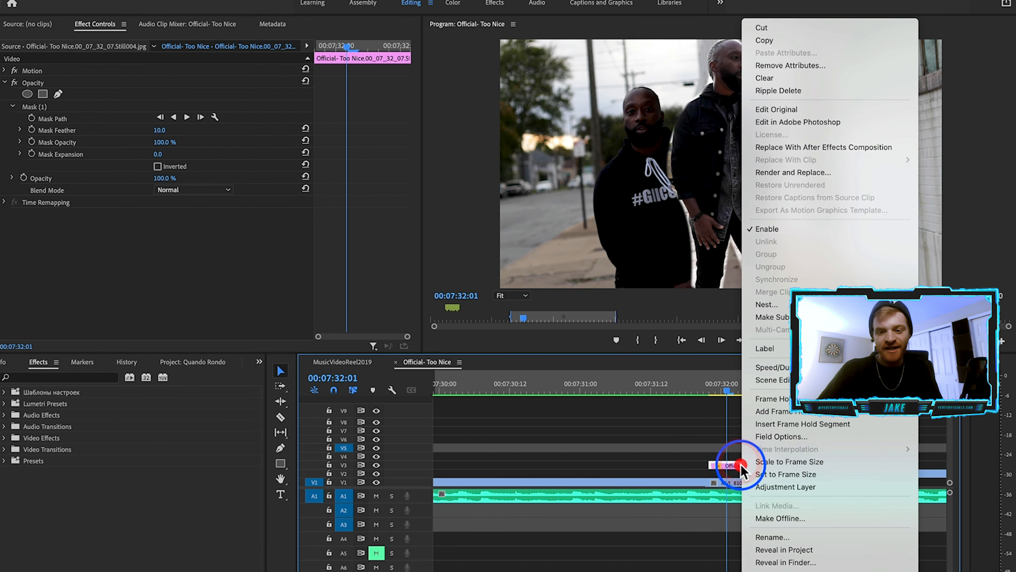
click(766, 305)
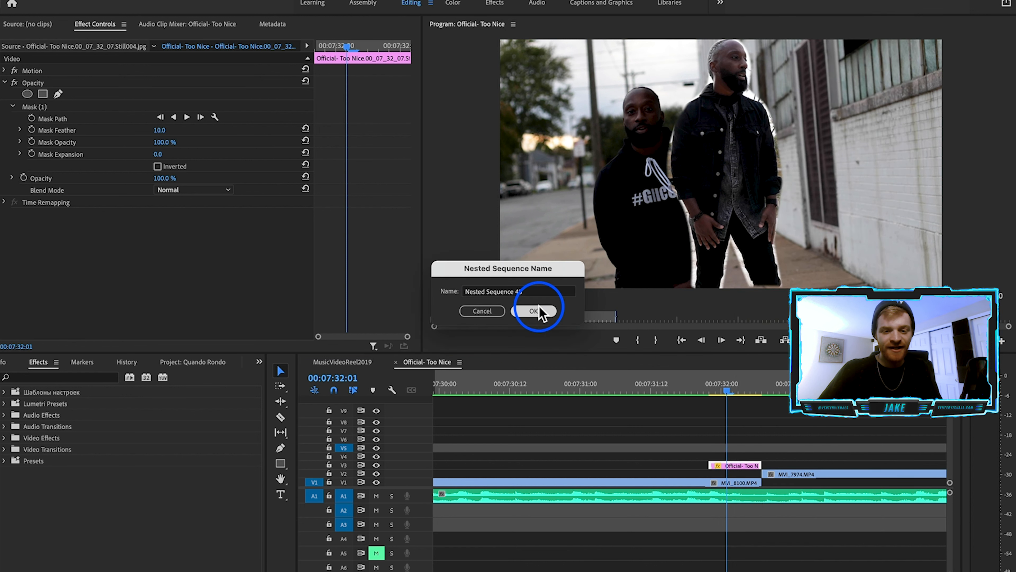
click(538, 310)
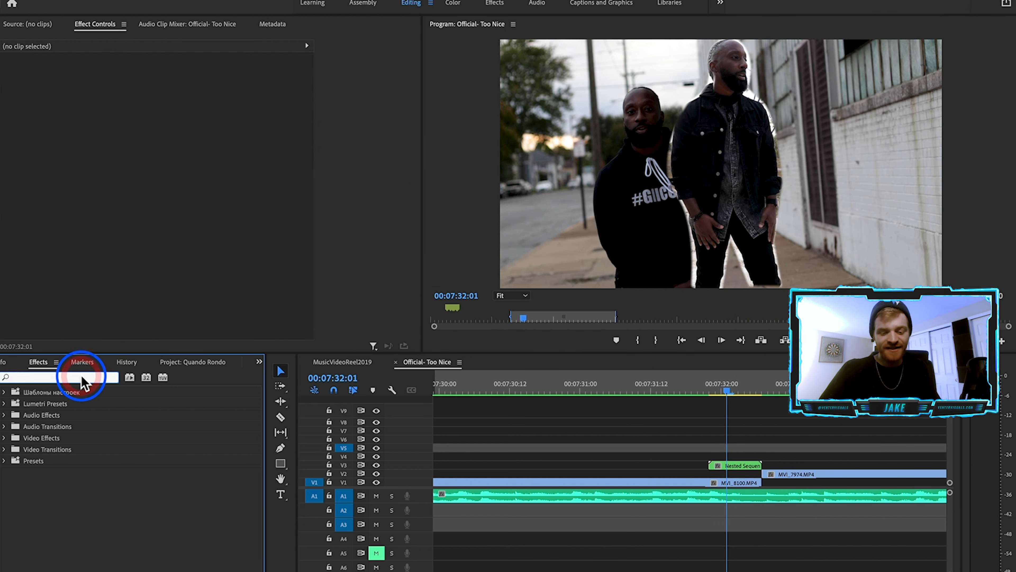
Apply the Transform effect to the nested still and enable keyframing for its Scale and Position.
text(transform)
mouse_move(50, 460)
mouse_down()
mouse_move(747, 466)
mouse_move(737, 468)
mouse_up()
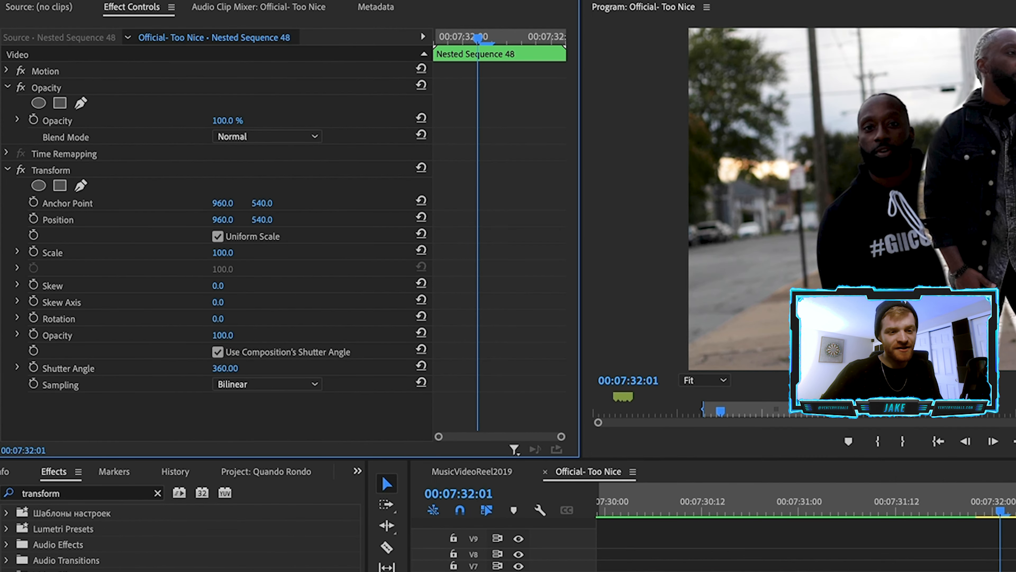
click(33, 252)
click(33, 219)
At 00:07:32:00, keyframe the nested still's Transform Position at 989, 540 and Scale at 97, with Anchor Point 960, 507.
click(447, 299)
mouse_move(267, 219)
mouse_down()
mouse_move(233, 219)
mouse_move(269, 200)
mouse_up()
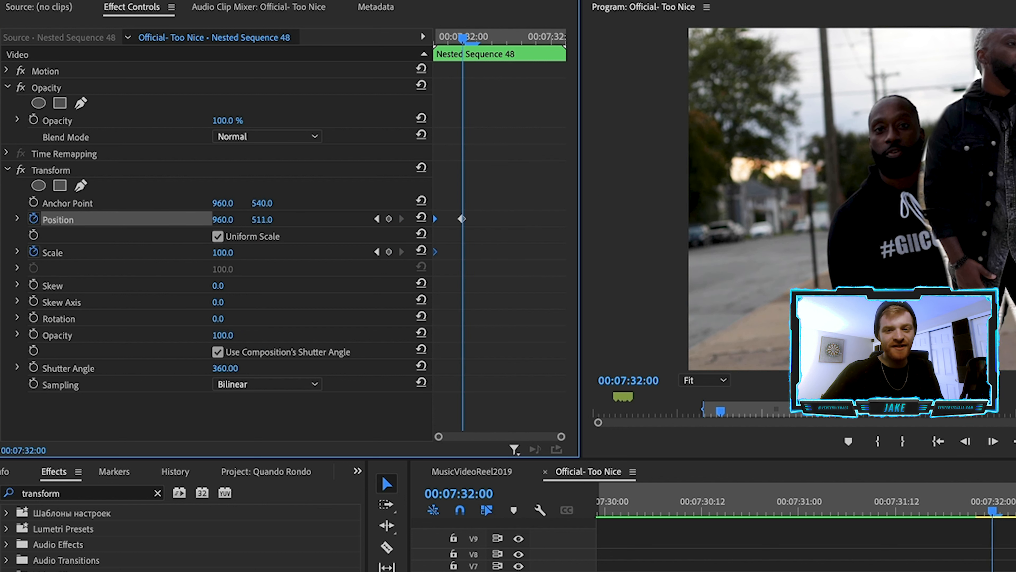
key(super+z)
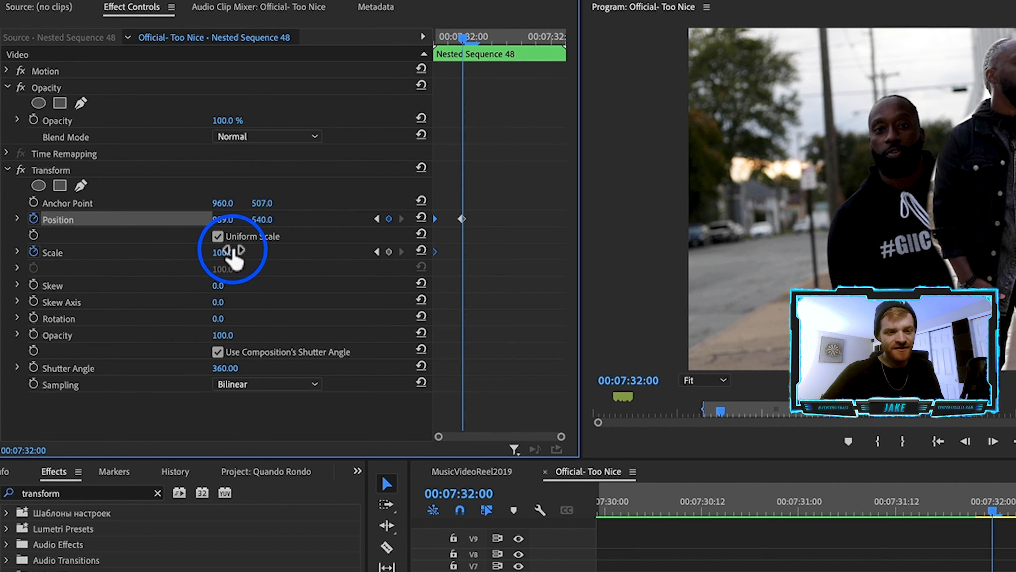
drag(220, 252, 221, 256)
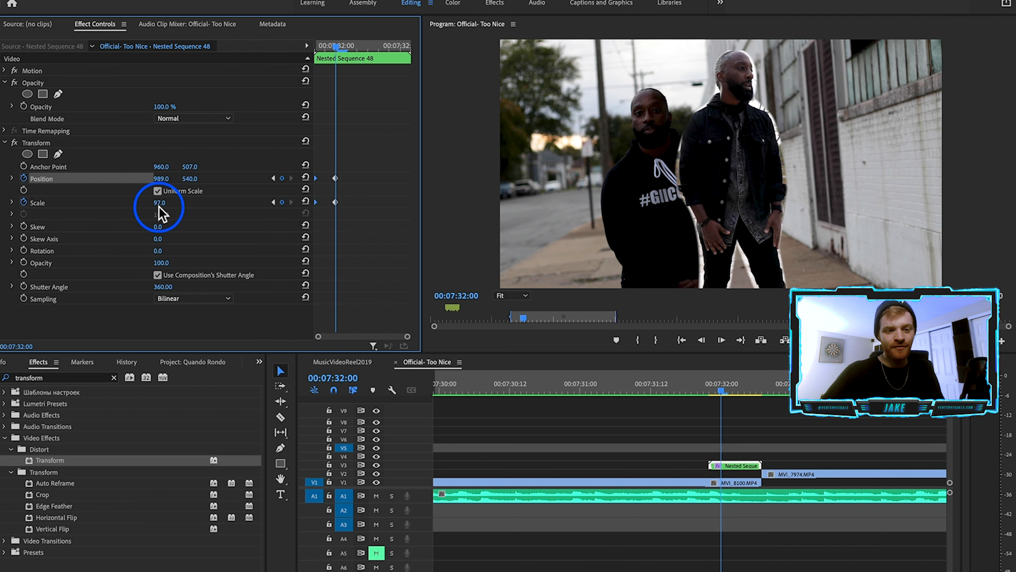
Keyframe Scale and Position again at 00:07:32:02 and 00:07:32:04, reaching Position 951, 540 and Scale 99 at the latter.
drag(338, 45, 357, 46)
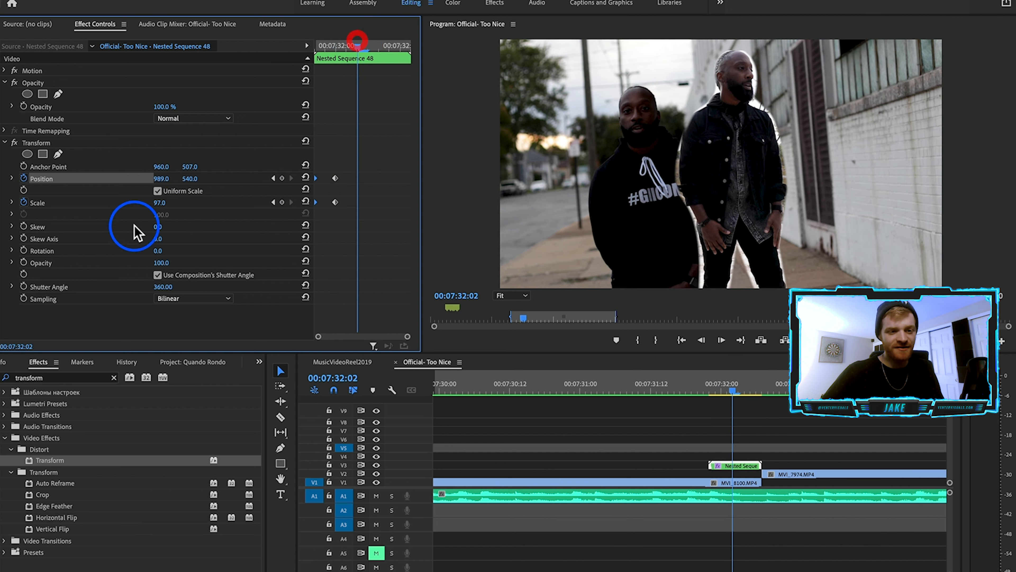
drag(164, 203, 154, 179)
drag(384, 34, 382, 45)
At 00:07:32:05, keyframe the nested still's Position at 910, 540 and Scale at 101.
click(394, 45)
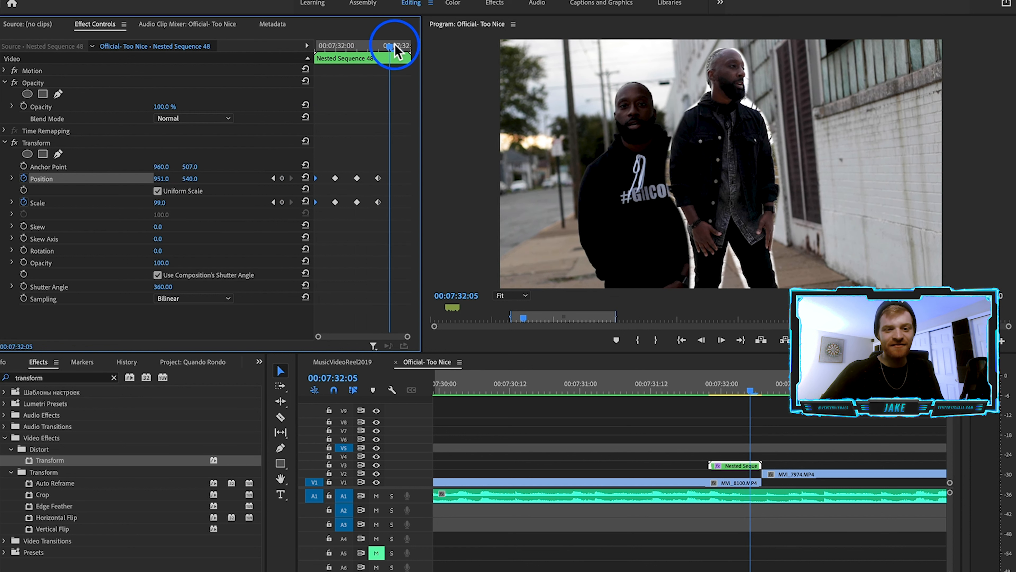
drag(161, 203, 162, 202)
key(super+z)
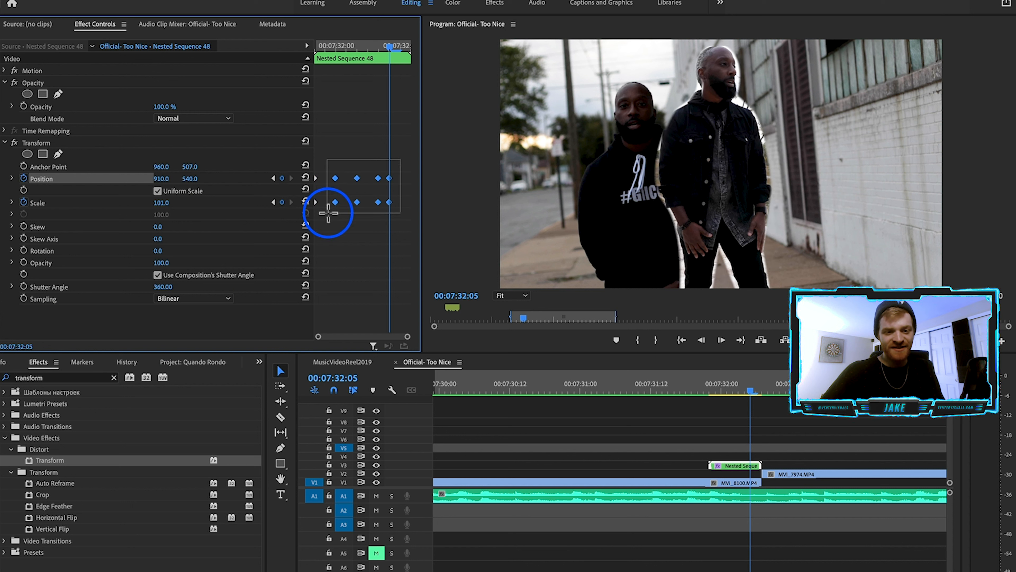
Copy the nested still's Transform Position and Scale keyframes and paste them at 00:07:32:01 and 00:07:31:23, between the originals.
key(super+c)
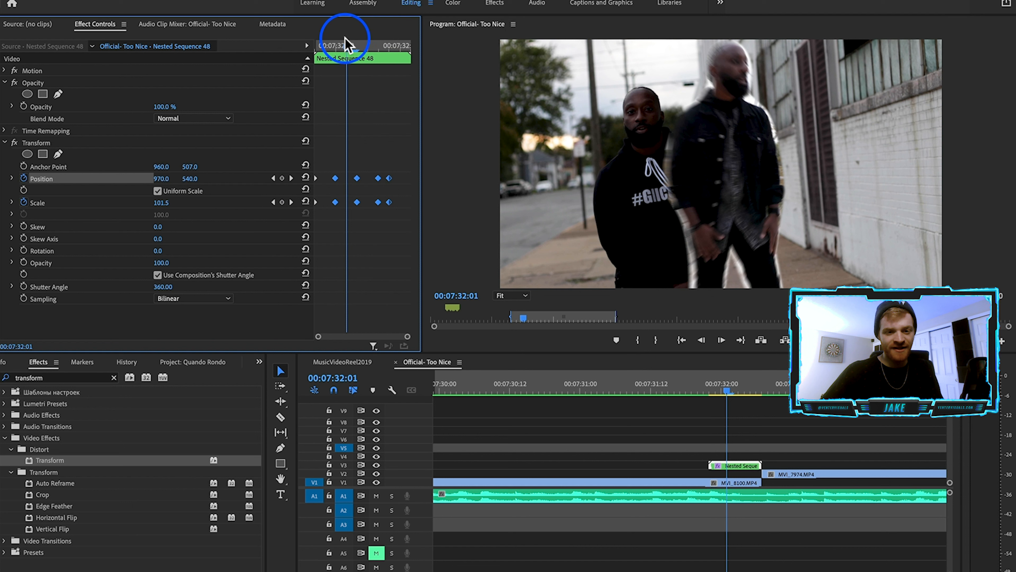
key(super+v)
drag(343, 41, 325, 44)
key(super+v)
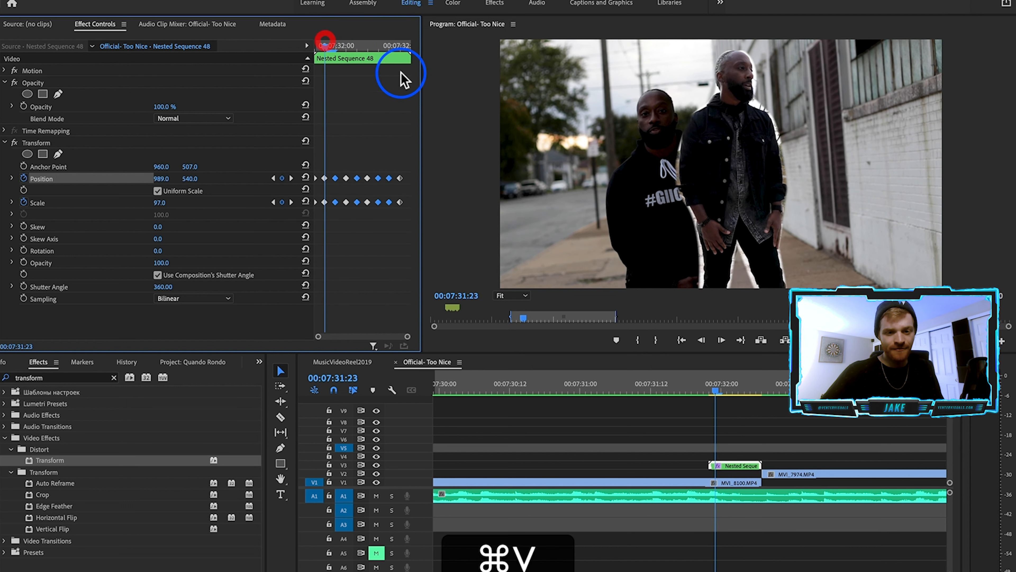
click(295, 220)
drag(325, 45, 346, 72)
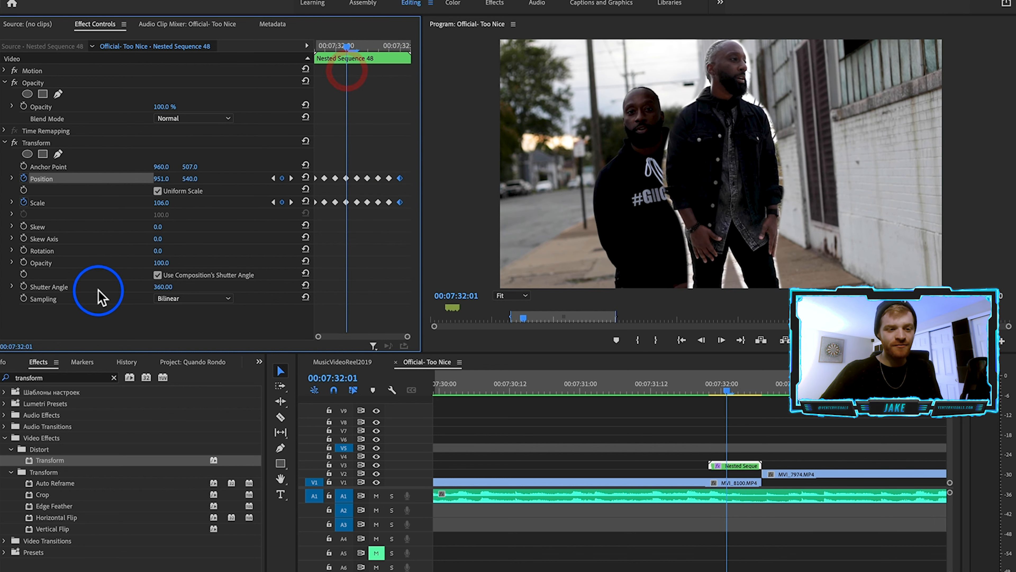
click(89, 287)
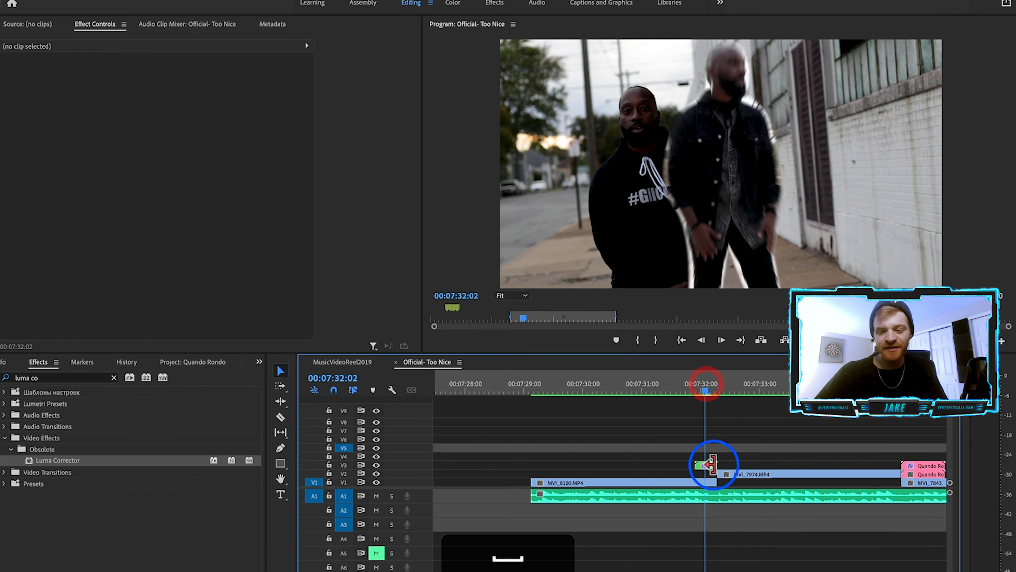
Find the Brightness & Contrast effect and apply it to the nested freeze-frame clip on V3.
click(704, 466)
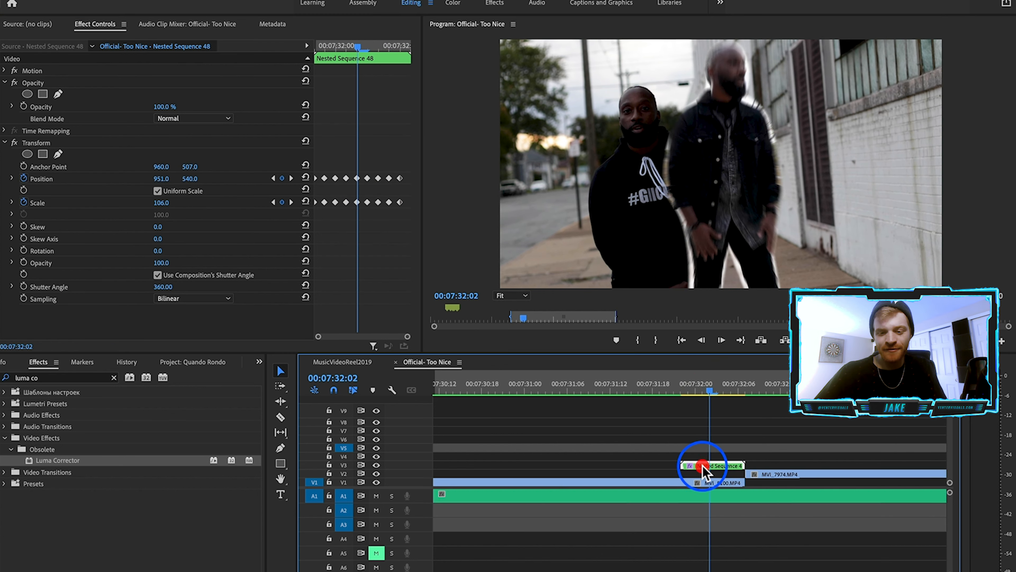
click(113, 378)
text(bright)
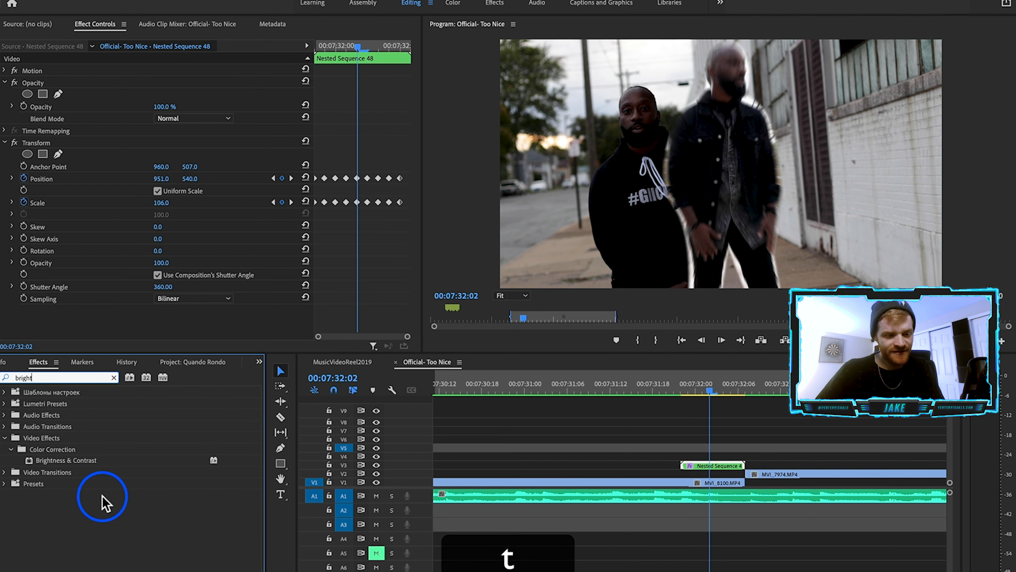
drag(72, 462, 720, 465)
scroll(36, 296, down, 1)
Keyframe the nested still's Brightness at 60 and Contrast at 33, placing both keyframes at 00:07:32:00.
click(24, 296)
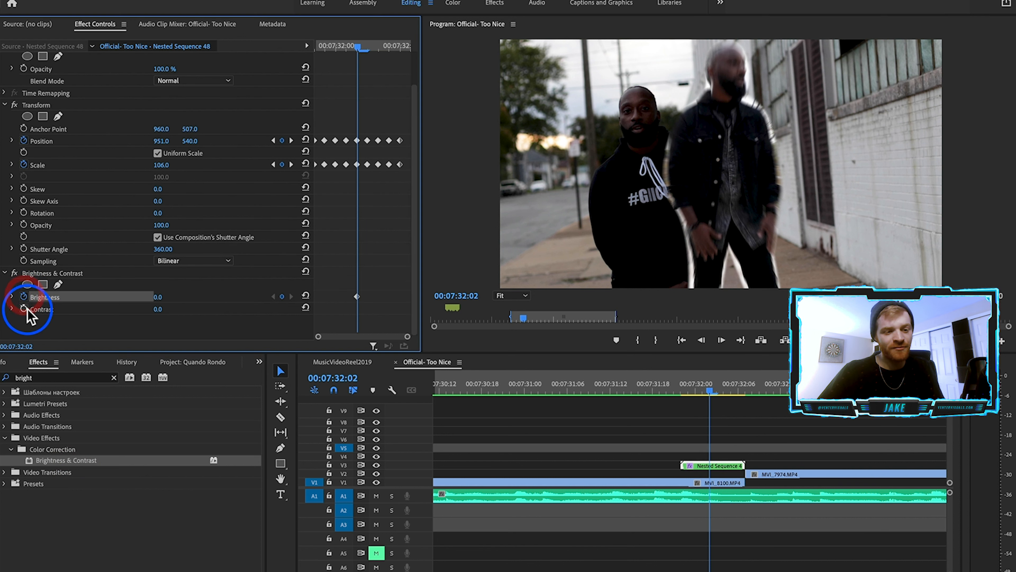
mouse_move(160, 298)
mouse_down()
mouse_move(198, 298)
mouse_move(170, 313)
mouse_up()
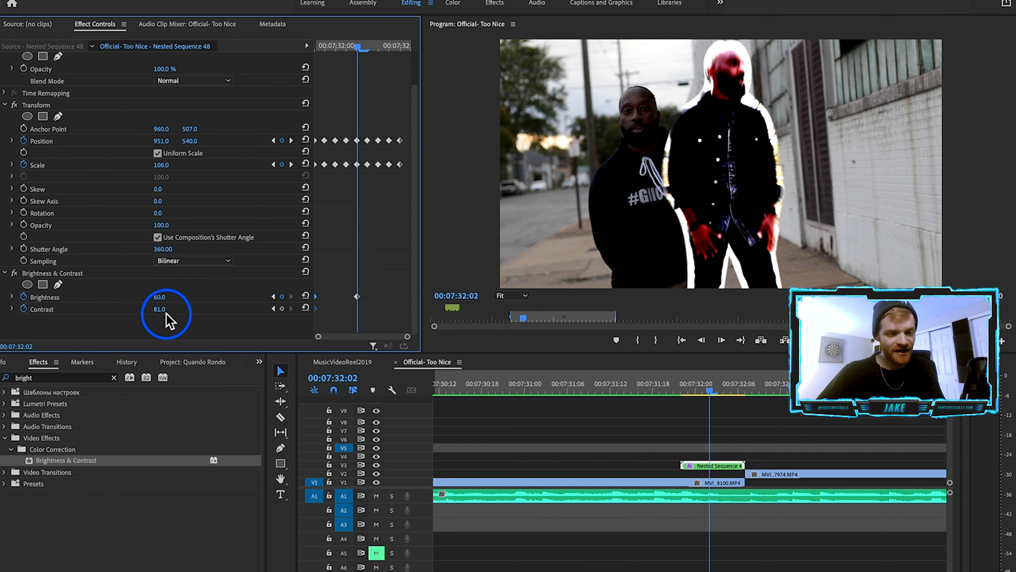
drag(159, 309, 140, 310)
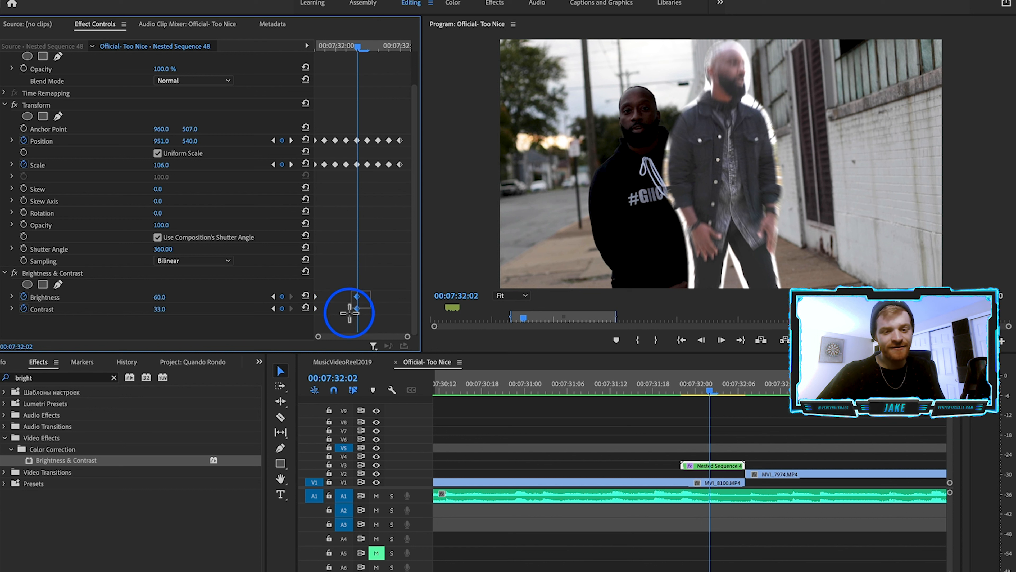
drag(356, 310, 335, 309)
Keyframe Brightness 90 and Contrast 66 at 00:07:32:02, and Brightness 100 and Contrast 84 at 00:07:32:04.
drag(159, 298, 170, 308)
drag(372, 53, 377, 53)
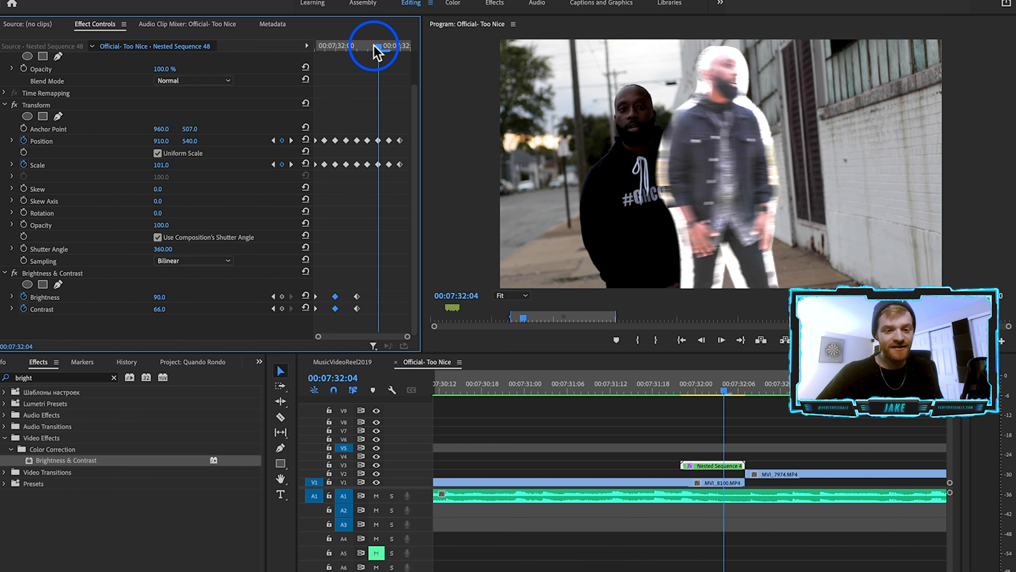
mouse_move(161, 298)
mouse_down()
mouse_move(172, 297)
mouse_move(171, 309)
mouse_up()
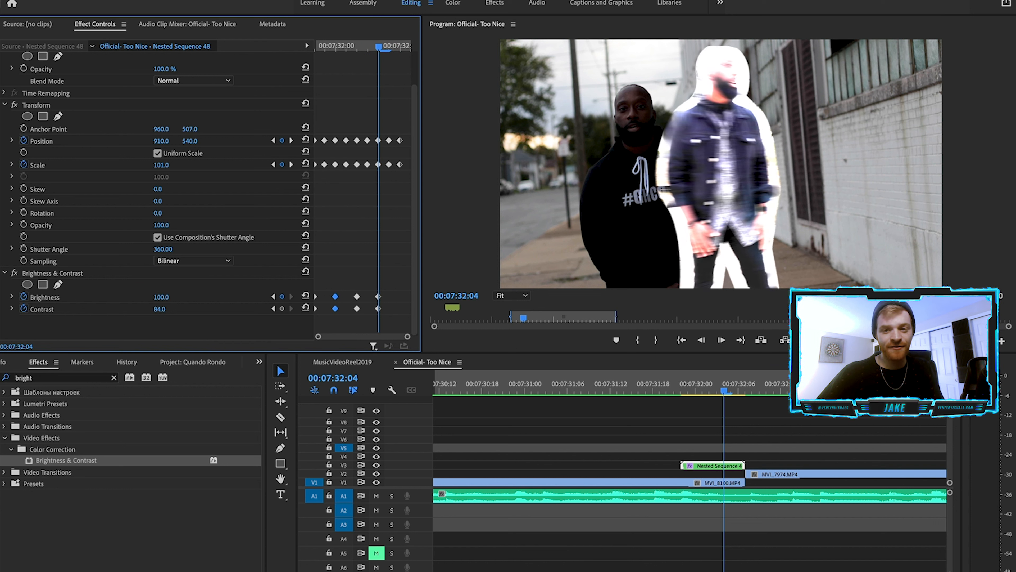
Duplicate the Brightness and Contrast keyframes between and after the originals on the nested clip, and play back the transition.
key(Right)
drag(344, 306, 311, 326)
key(super+c)
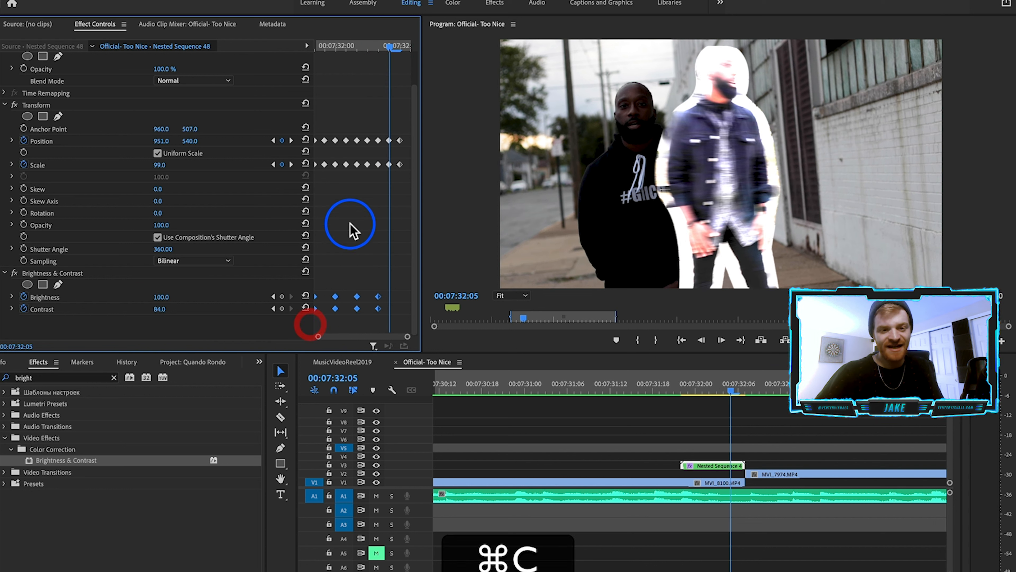
key(super+v)
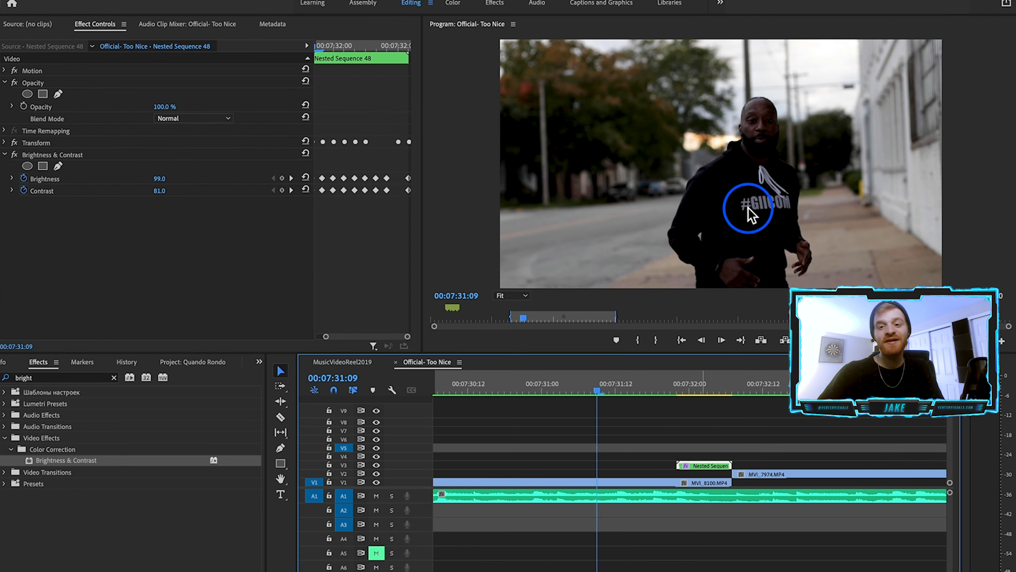
key(space)
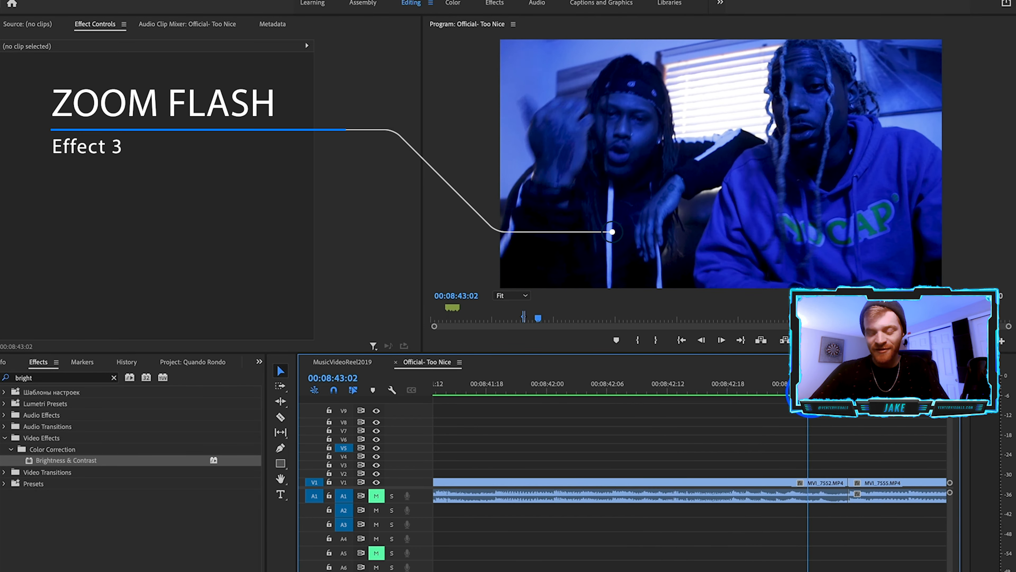
Split the MVI_7552.MP4 clip at 00:08:42:18 and select the part after the cut.
click(736, 412)
drag(733, 408, 726, 431)
key(=)
key(c)
key(Left)
key(Left)
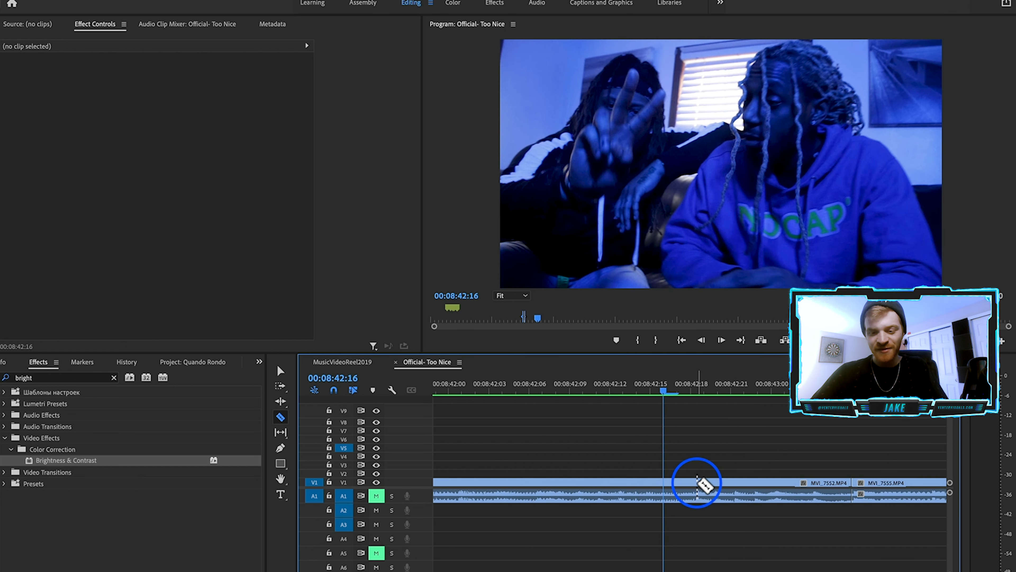
key(v)
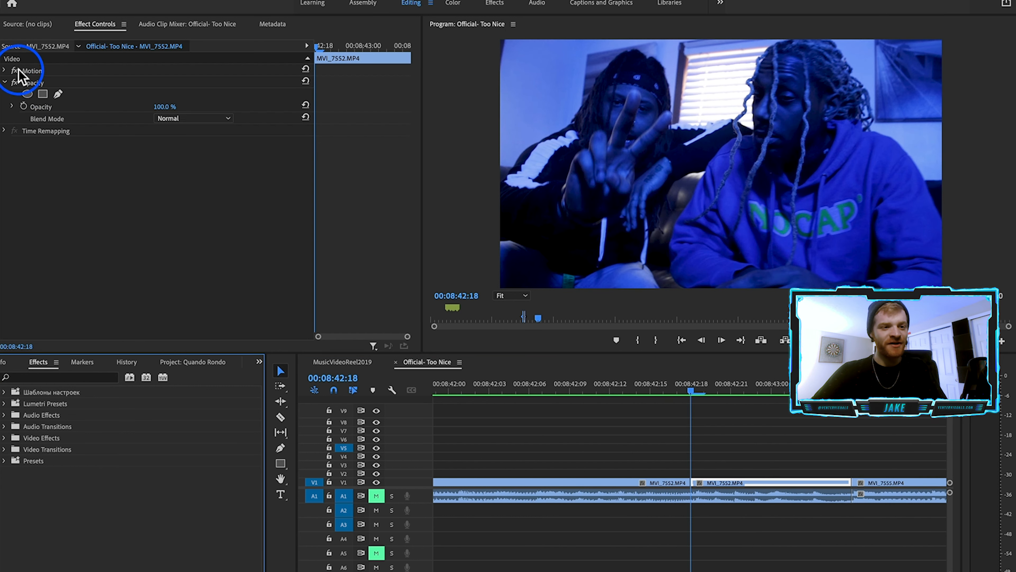
Enable Motion Position and Scale keyframing at 00:08:42:18 and keyframe Position 1094, 675 with Scale 162 at 00:08:42:20.
click(5, 71)
click(6, 70)
click(23, 95)
click(23, 82)
click(329, 48)
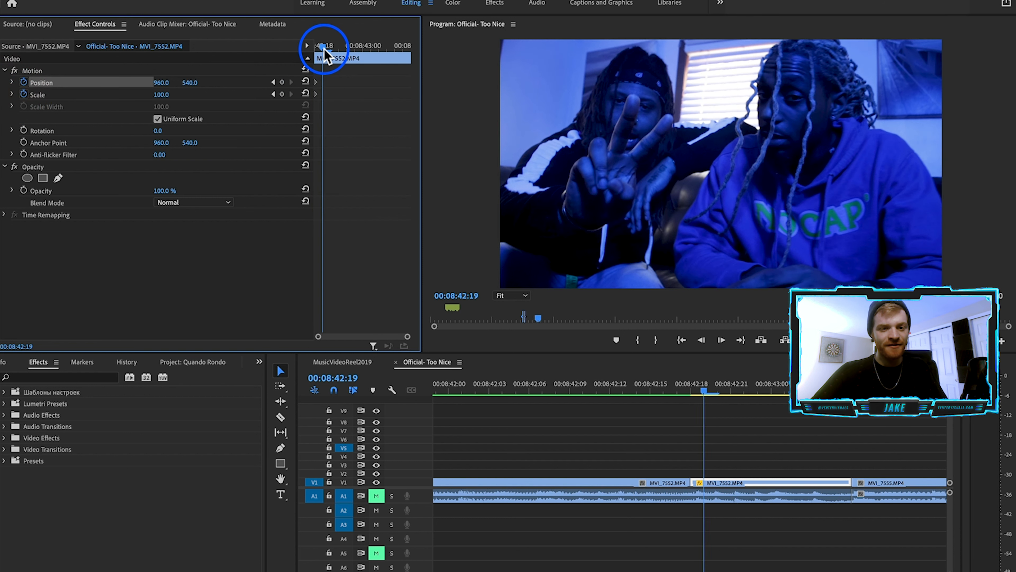
mouse_move(161, 95)
mouse_down()
mouse_move(196, 83)
mouse_move(161, 95)
mouse_move(116, 82)
mouse_move(167, 94)
mouse_move(230, 83)
mouse_move(169, 94)
mouse_move(156, 82)
mouse_up()
Add more Position and Scale keyframes along the clip, including 1115, 484 at 118 on 00:08:43:03 and a last pair of 1059, 484 at 129.
click(351, 49)
click(369, 44)
click(385, 44)
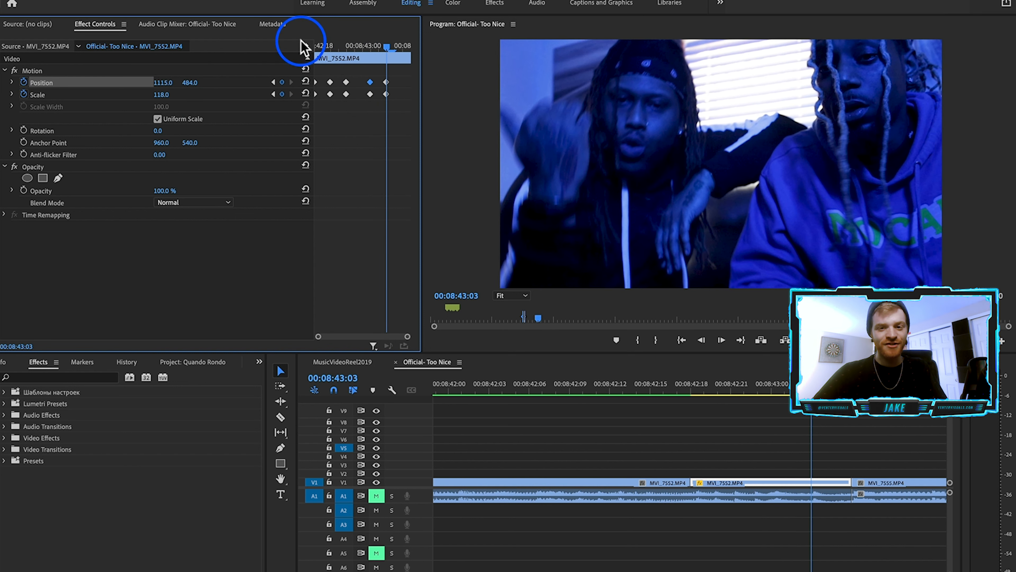
drag(385, 47, 403, 50)
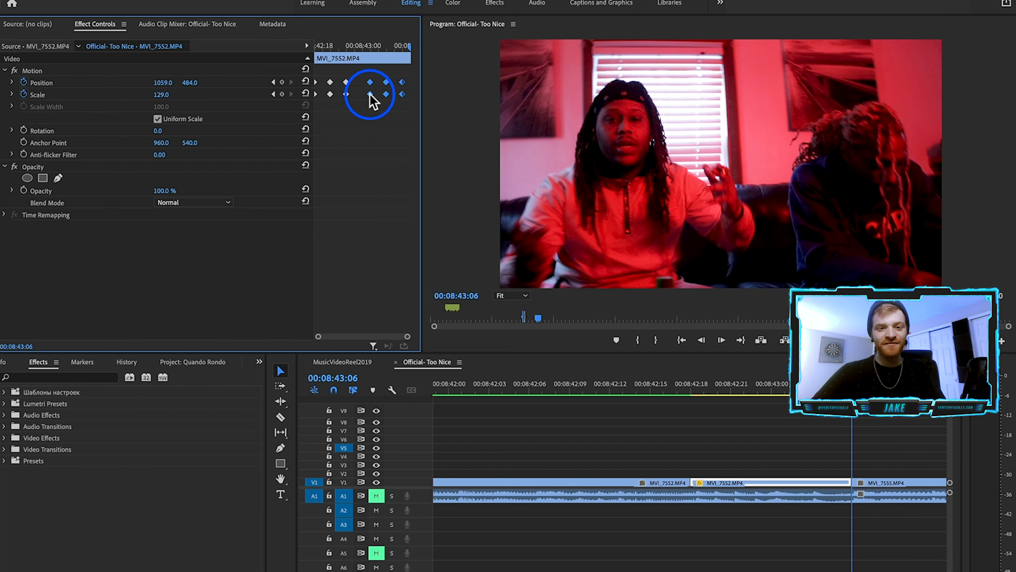
Move the last three pairs of Position and Scale keyframes among the earlier ones from 00:08:42:19, and split the clip near the last keyframe.
drag(370, 94, 320, 97)
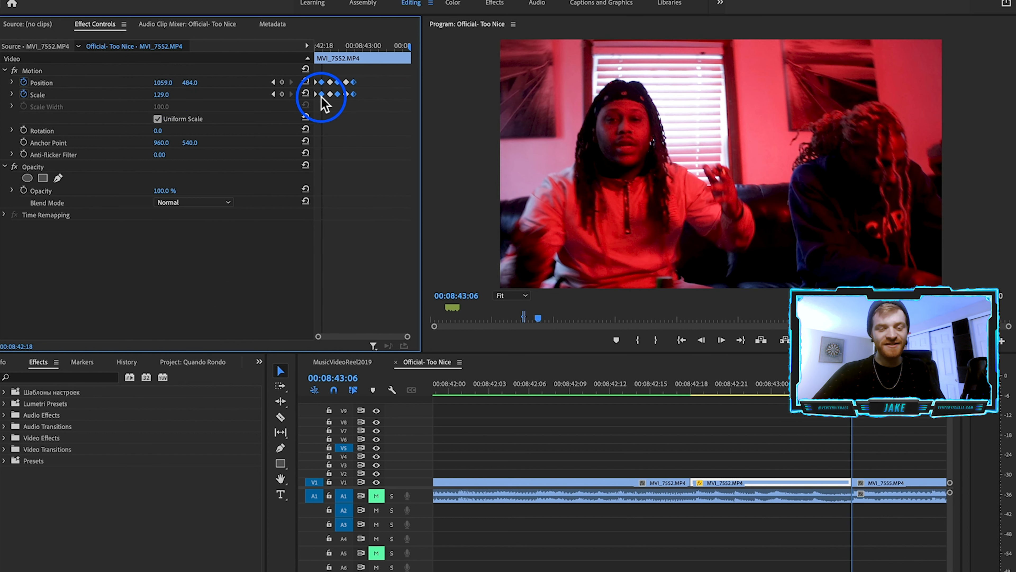
drag(367, 47, 356, 46)
key(c)
click(772, 481)
key(v)
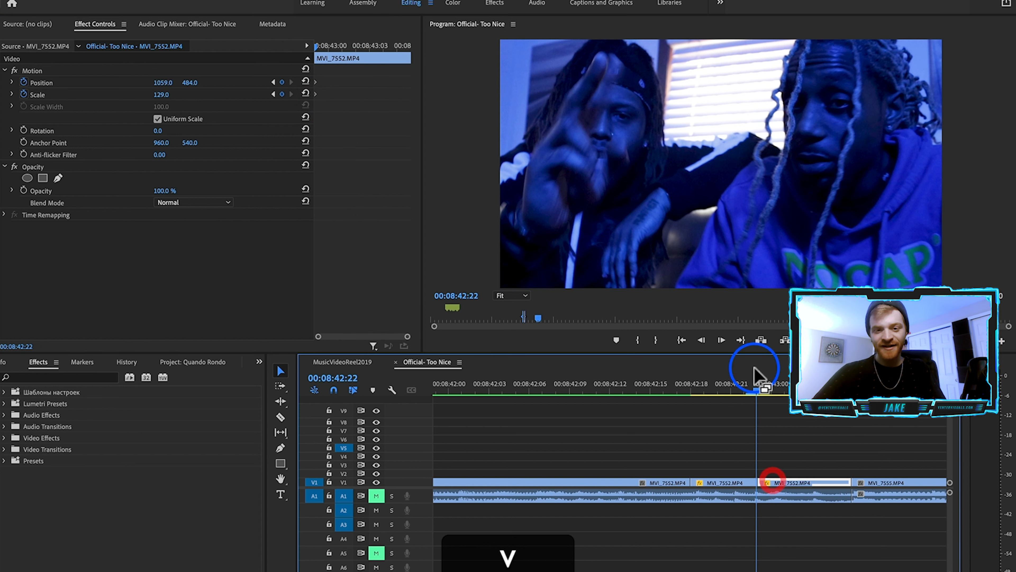
Delete the leftover Scale and Position keyframes at the start of the trailing MVI_7552.MP4 clip and play back the zoom.
click(777, 410)
click(772, 386)
click(778, 482)
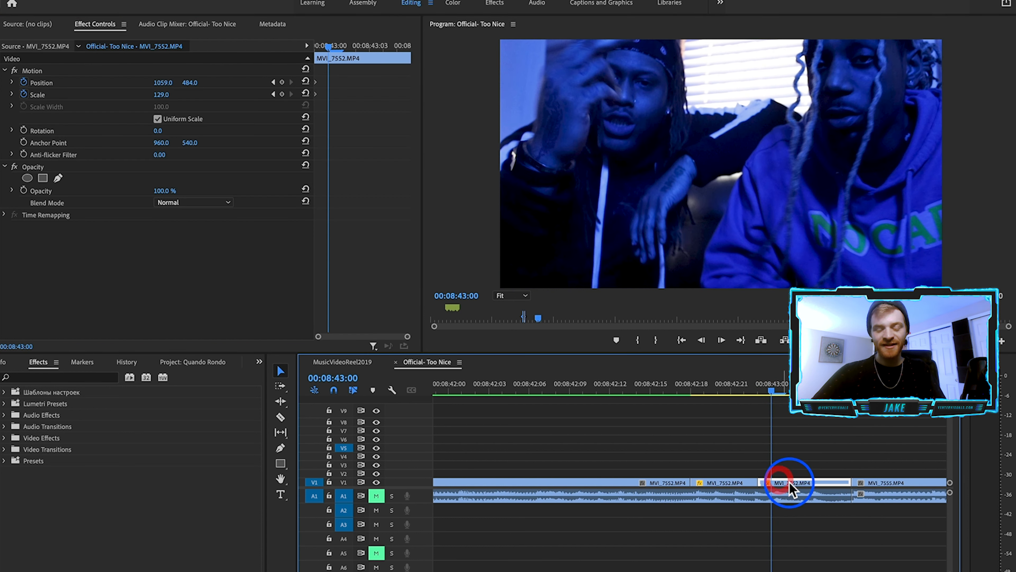
click(341, 75)
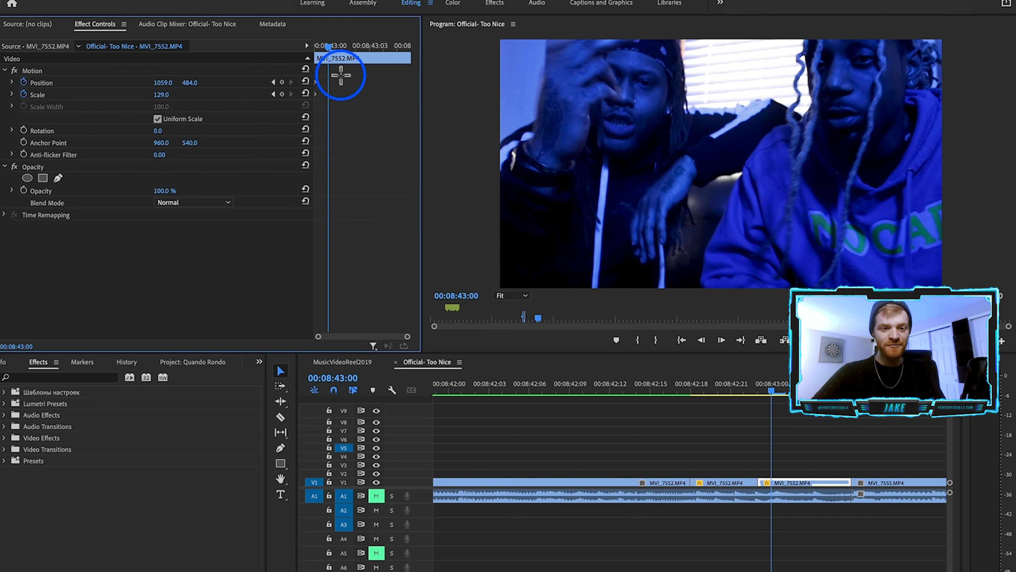
click(316, 95)
key(BackSpace)
click(315, 82)
key(BackSpace)
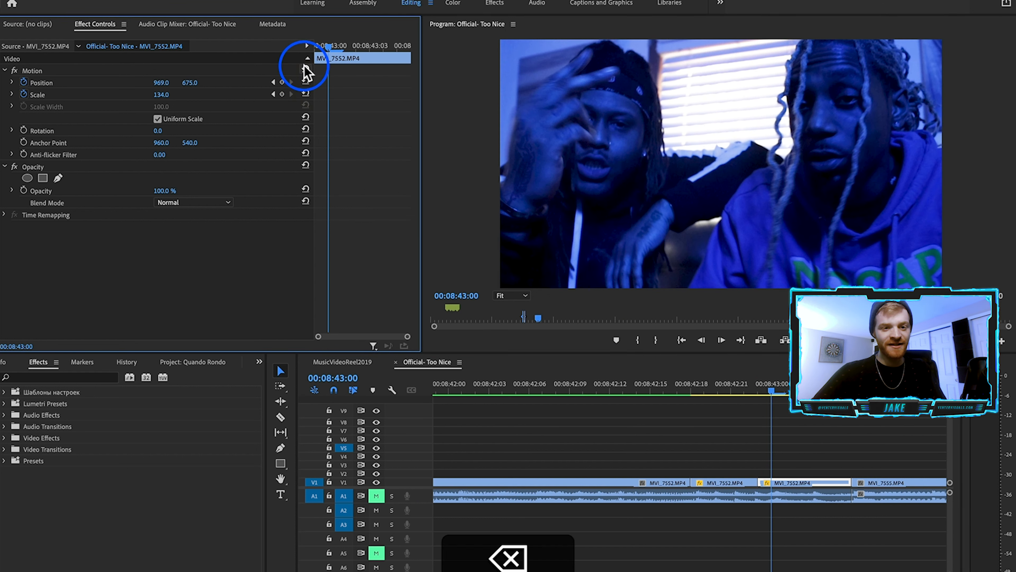
click(636, 390)
click(772, 442)
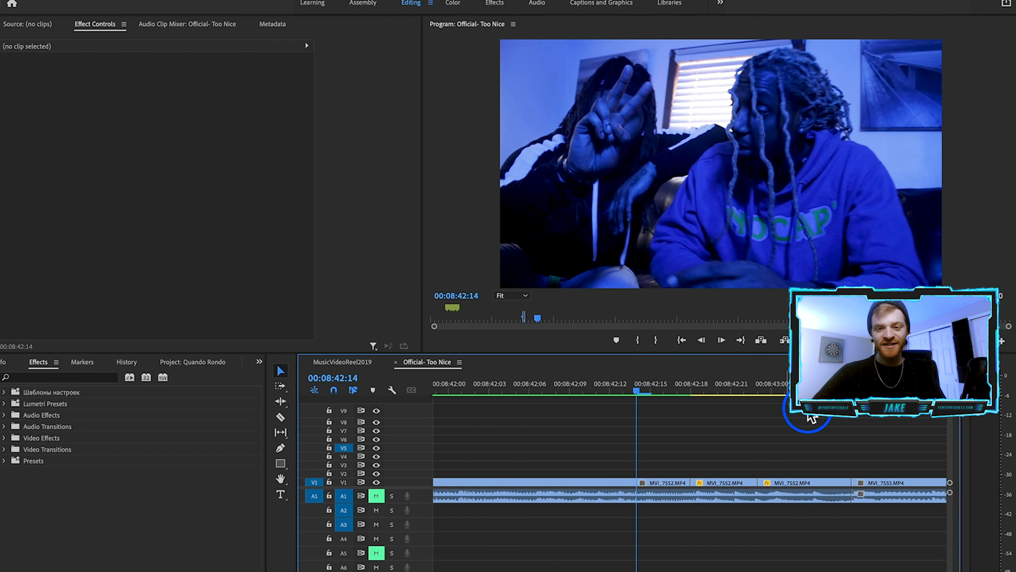
key(space)
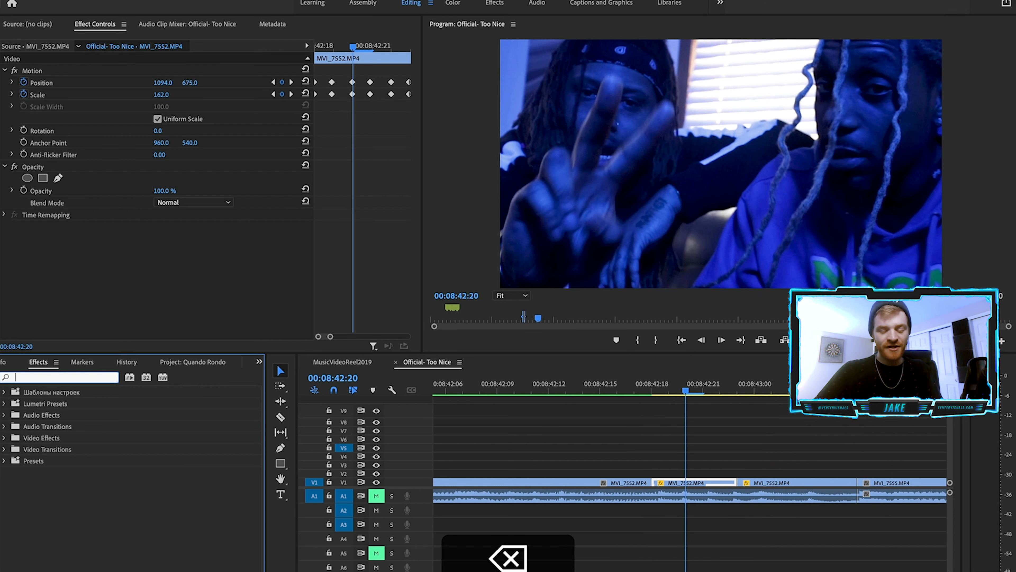
Apply Fast Blur to the keyframed middle MVI_7552.MP4 clip, with Horizontal blur dimensions and Blurriness 55.
text(fast bl)
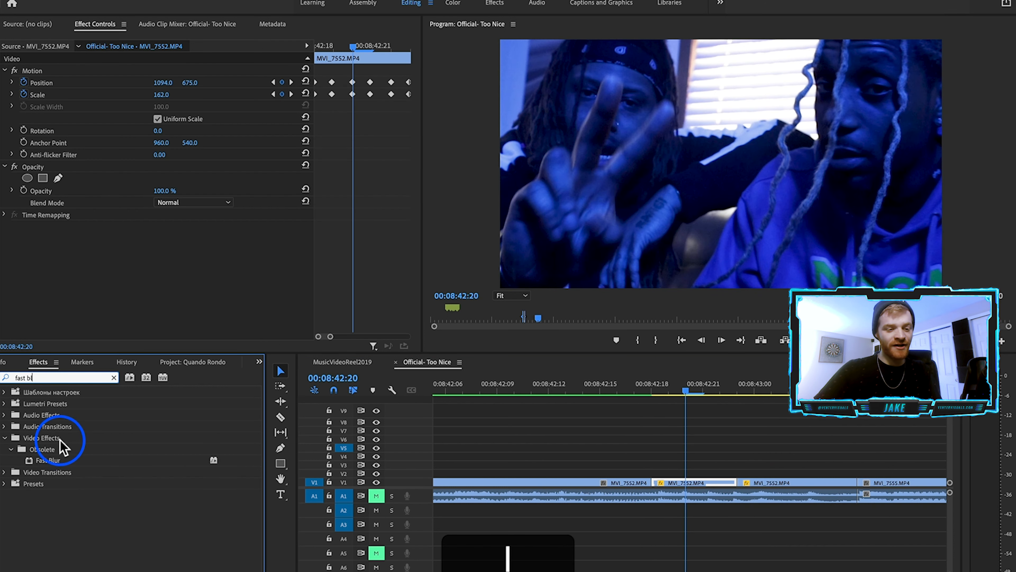
drag(46, 460, 686, 482)
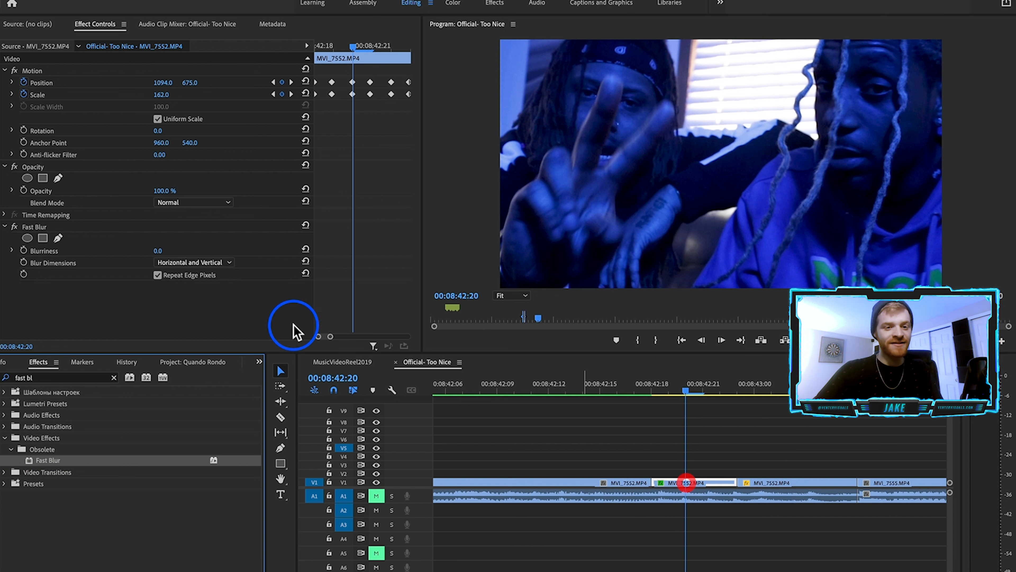
click(179, 262)
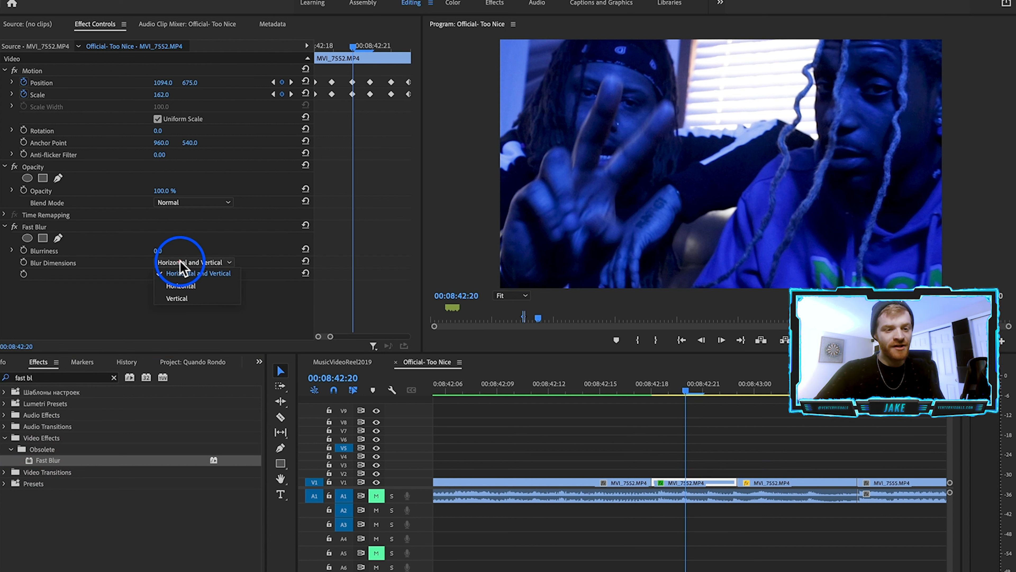
click(192, 286)
click(170, 250)
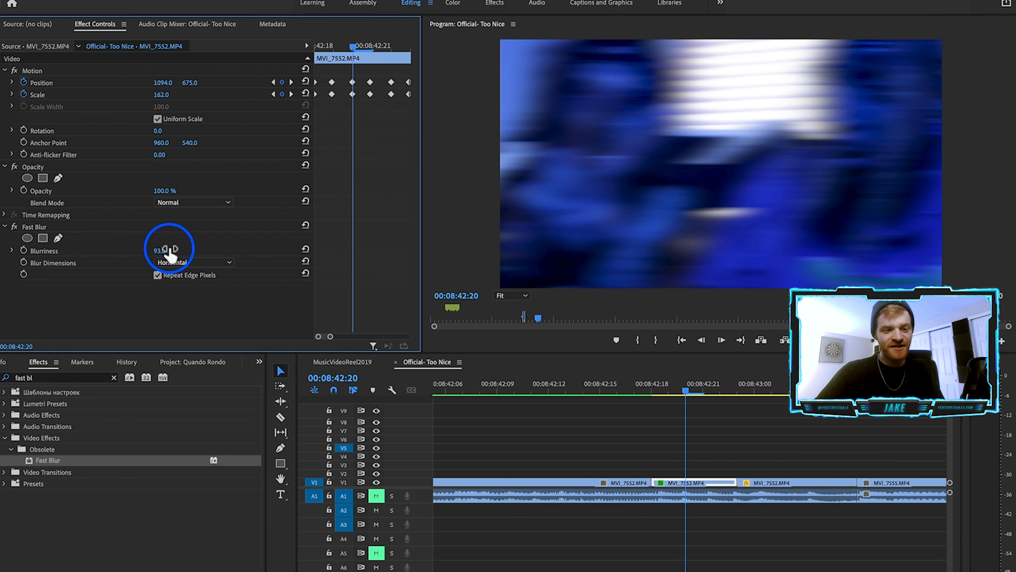
key(super+z)
drag(160, 250, 180, 251)
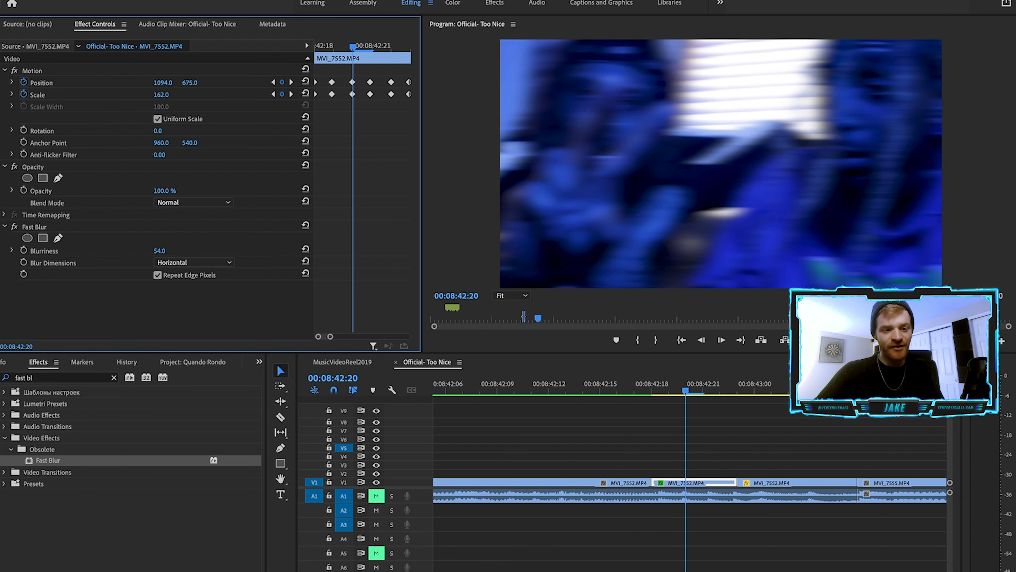
Add a four-point mask to Fast Blur and stretch its corners past the frame's side edges to cover the lower half of the picture.
click(43, 237)
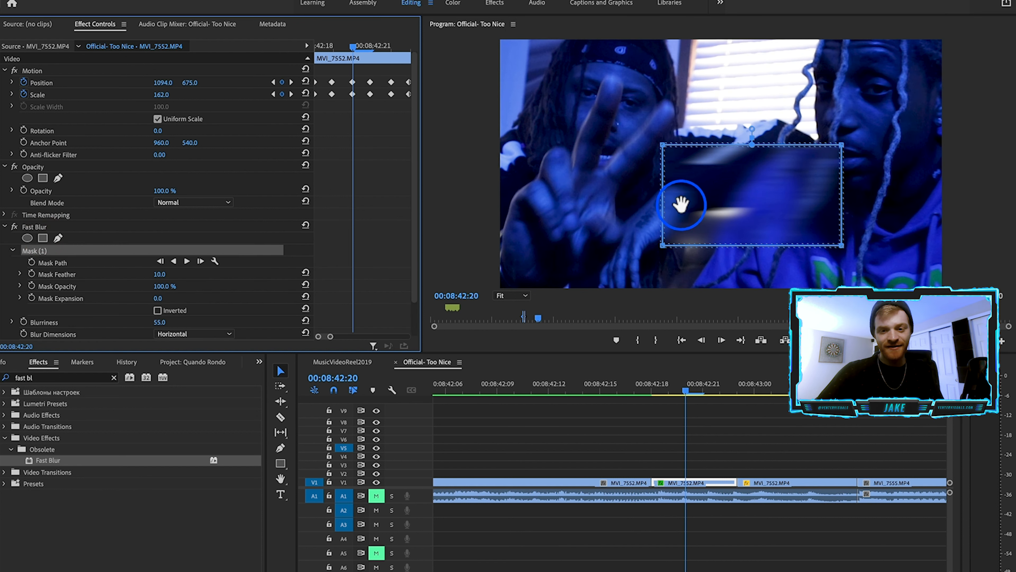
drag(663, 247, 585, 289)
key(super+z)
drag(663, 145, 433, 171)
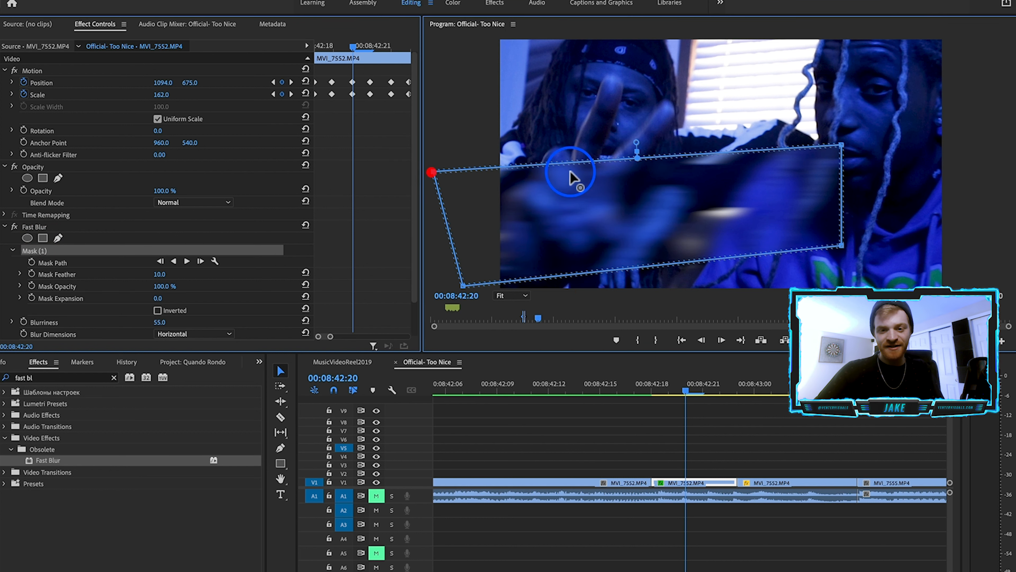
drag(842, 248, 962, 298)
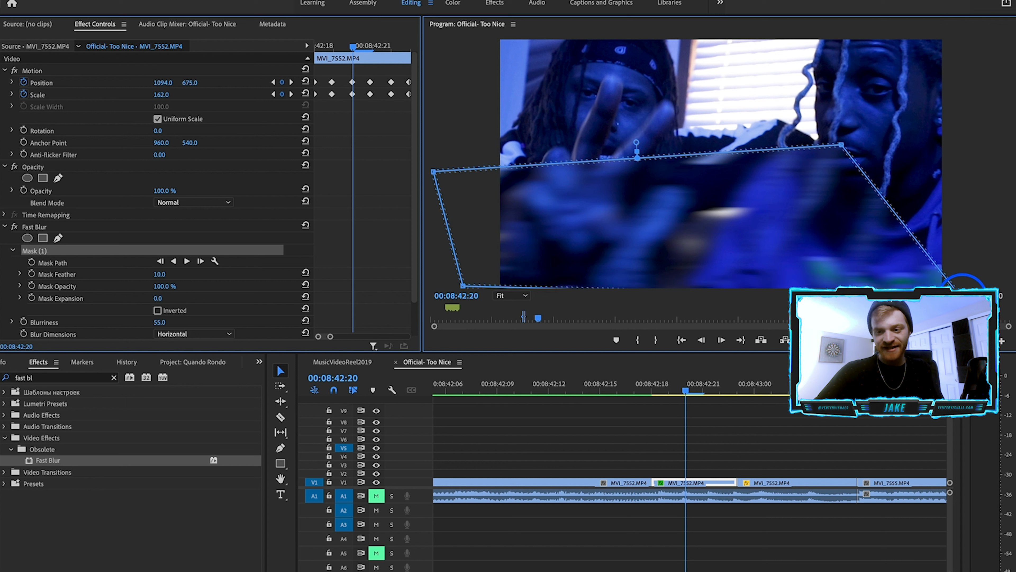
drag(837, 140, 969, 218)
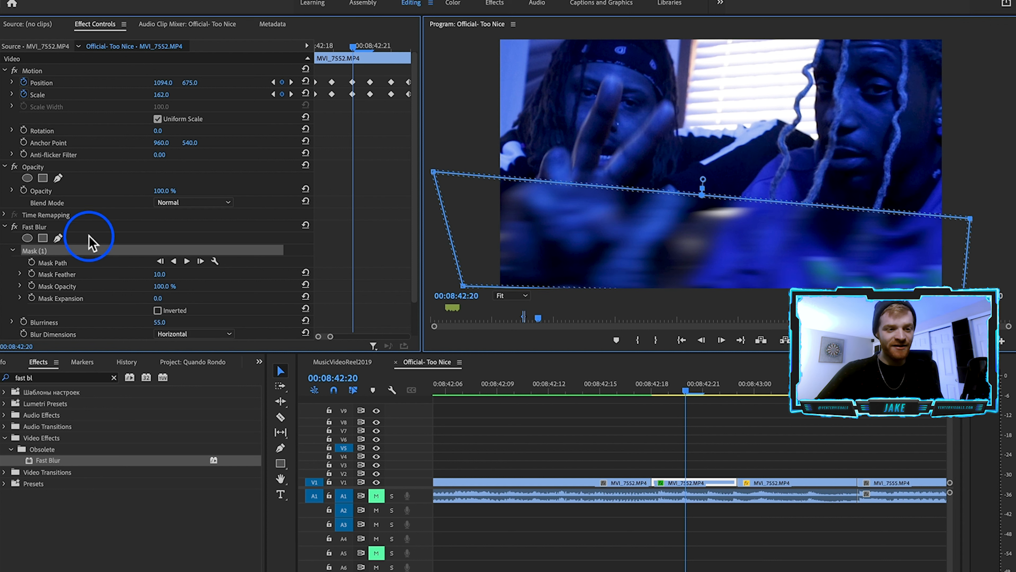
Add a second four-point mask to Fast Blur and stretch it over the right-hand man's upper head, past the frame's edge.
scroll(72, 239, down, 2)
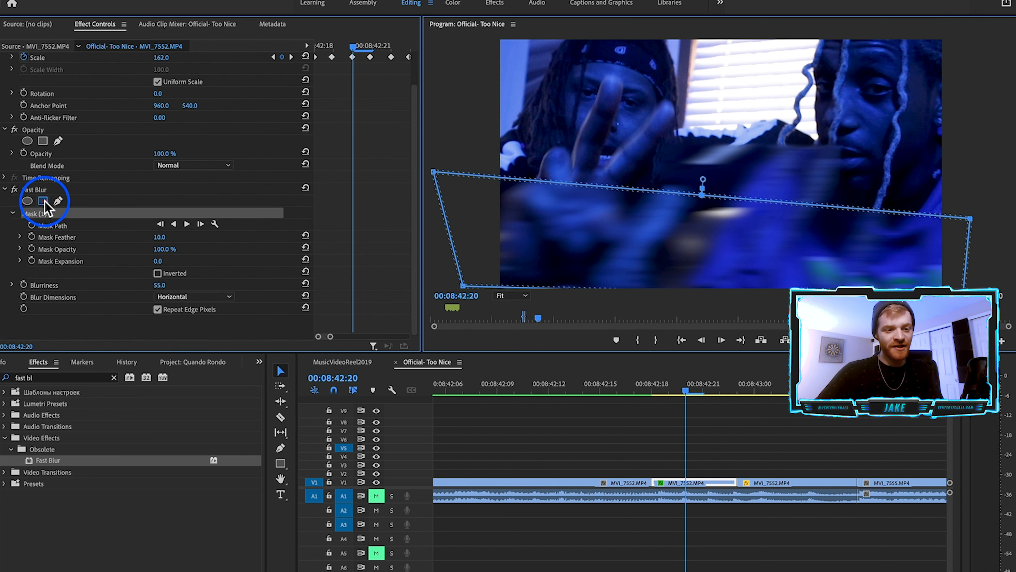
click(42, 200)
drag(703, 161, 712, 1)
drag(849, 86, 967, 69)
drag(966, 69, 988, 137)
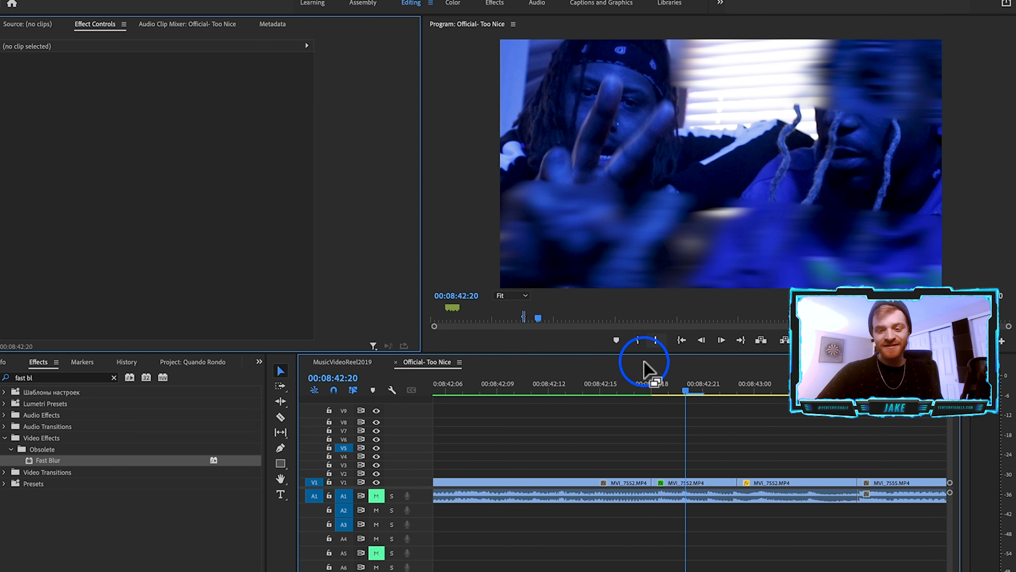
Set the Mask Feather on the middle MVI_7552.MP4 clip's Fast Blur to 31 for Mask (1) and 152 for Mask (2).
click(684, 483)
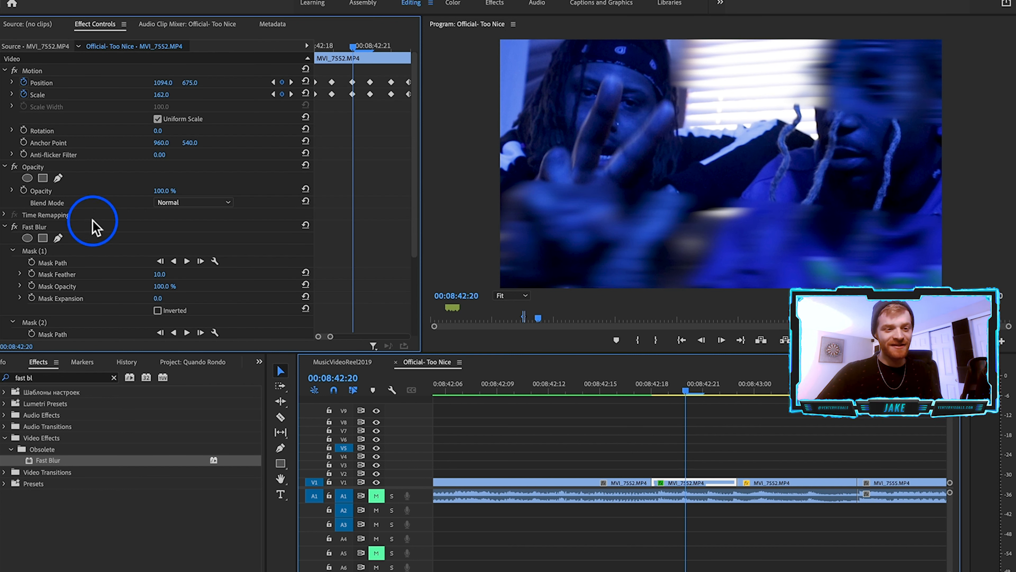
scroll(93, 226, down, 3)
scroll(93, 226, down, 4)
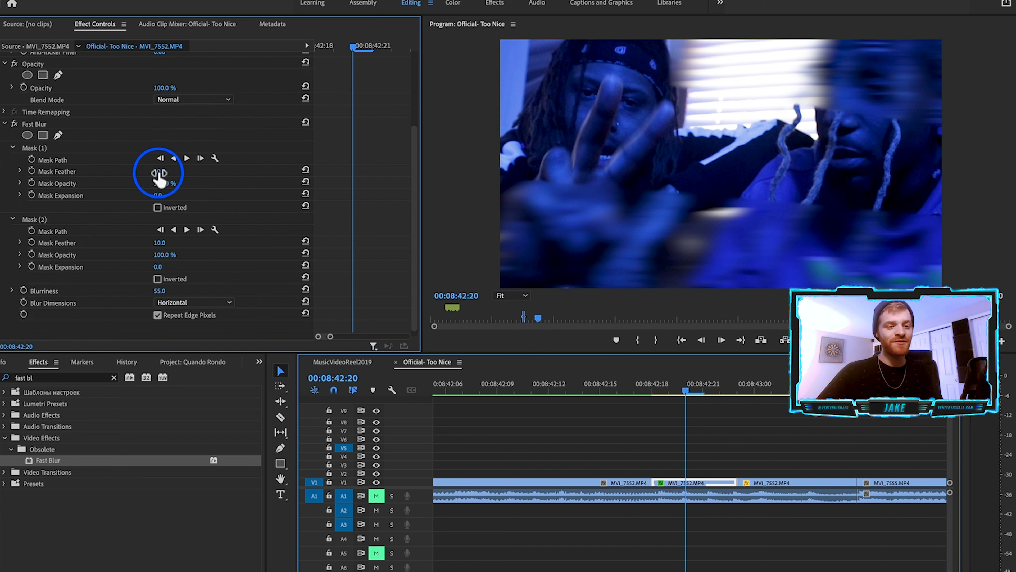
drag(159, 172, 168, 171)
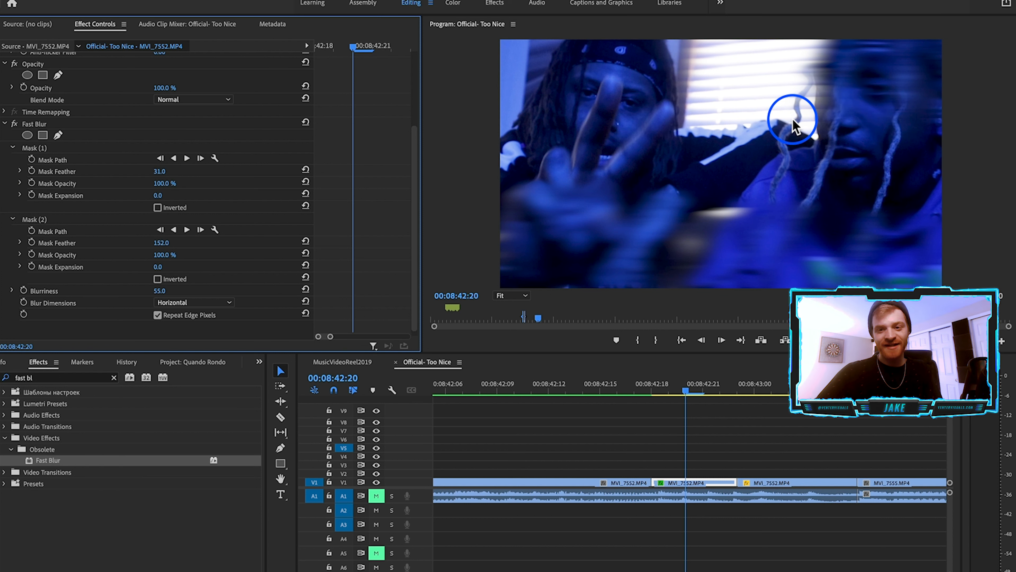
Play the Quando Rondo reference clip around 00:08:37:10 to compare its blurred flash with the masked Fast Blur frame at 00:08:42:20.
drag(682, 425, 628, 404)
scroll(616, 430, left, 3)
scroll(615, 440, down, 3)
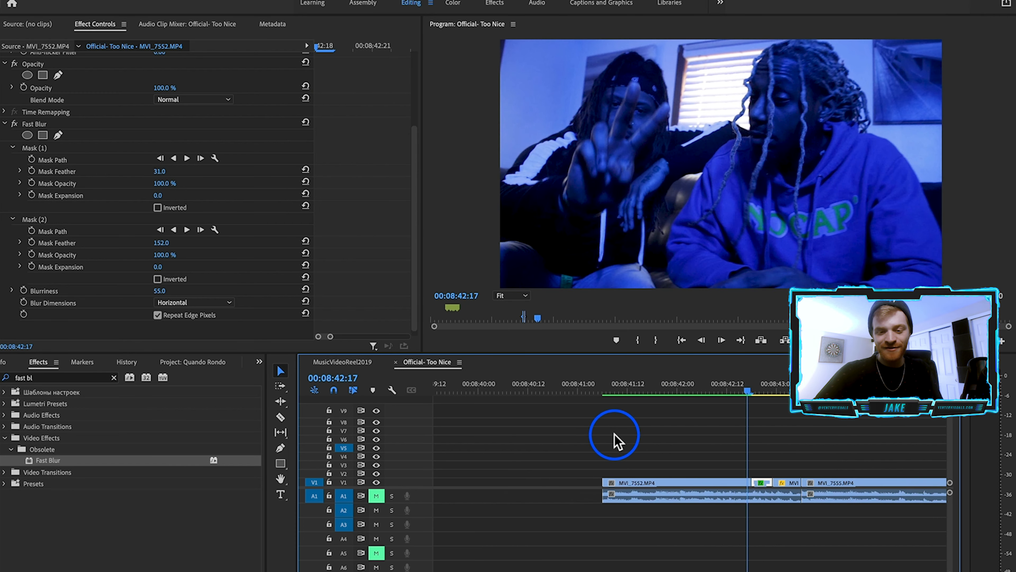
scroll(614, 439, left, 5)
scroll(758, 425, left, 2)
drag(811, 392, 853, 392)
key(space)
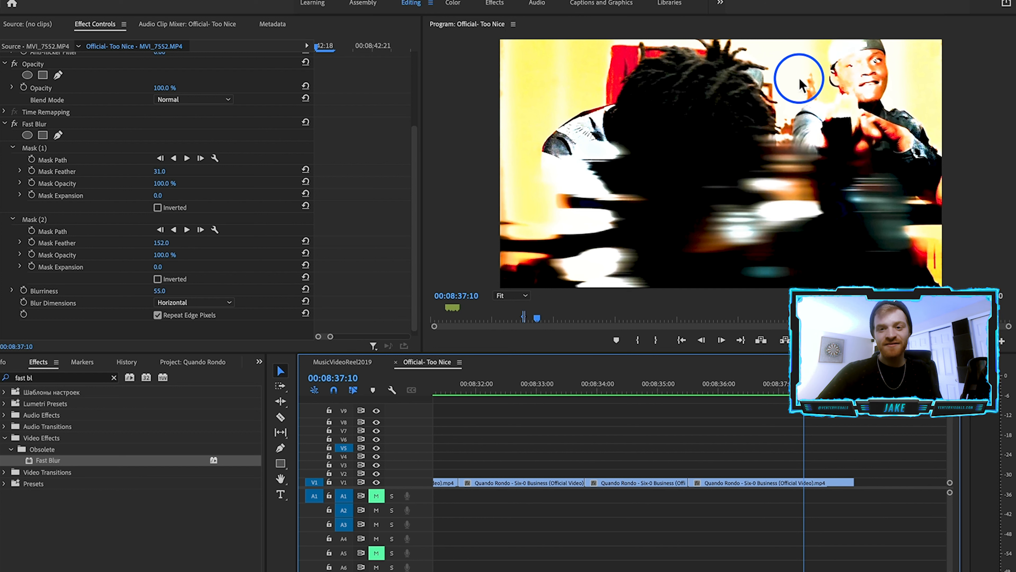
key(minus)
scroll(809, 458, down, 3)
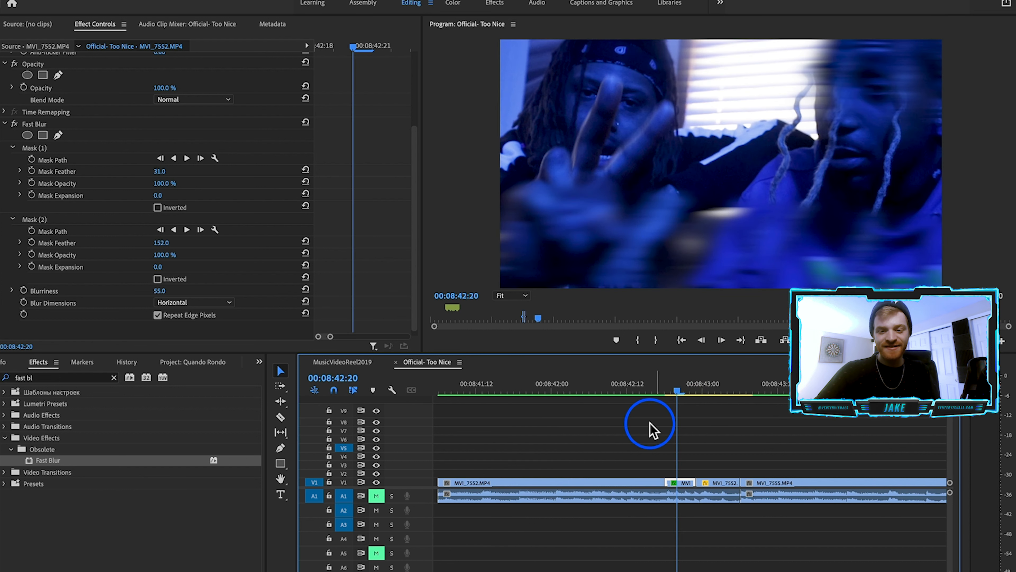
mouse_move(674, 395)
mouse_down()
mouse_move(696, 395)
mouse_move(679, 396)
mouse_up()
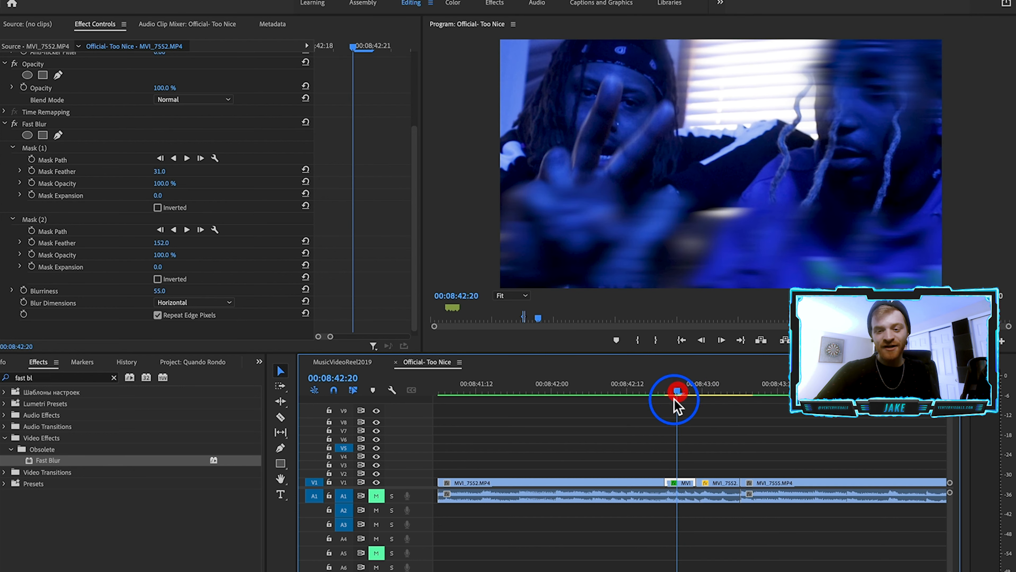
Find the Luma Corrector effect and apply it to the keyframed middle MVI_7552.MP4 clip.
click(113, 377)
click(85, 378)
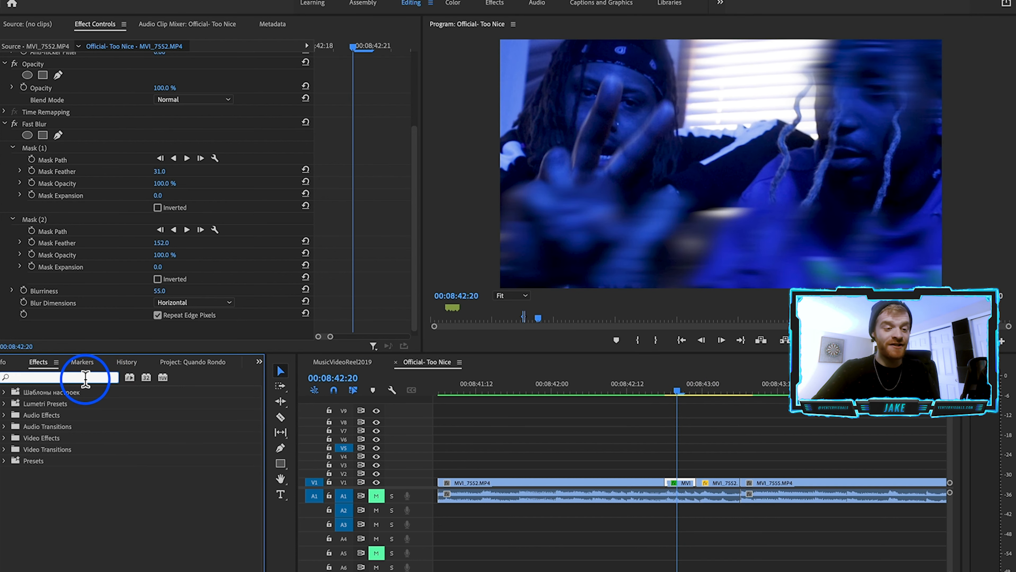
text(luma co)
click(73, 464)
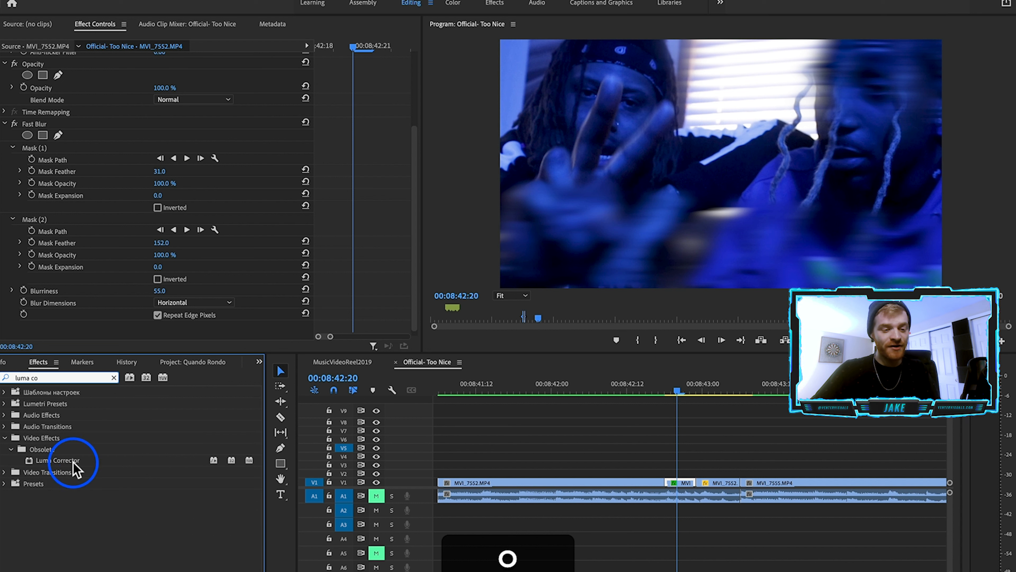
click(73, 461)
drag(672, 485, 673, 485)
scroll(112, 275, down, 8)
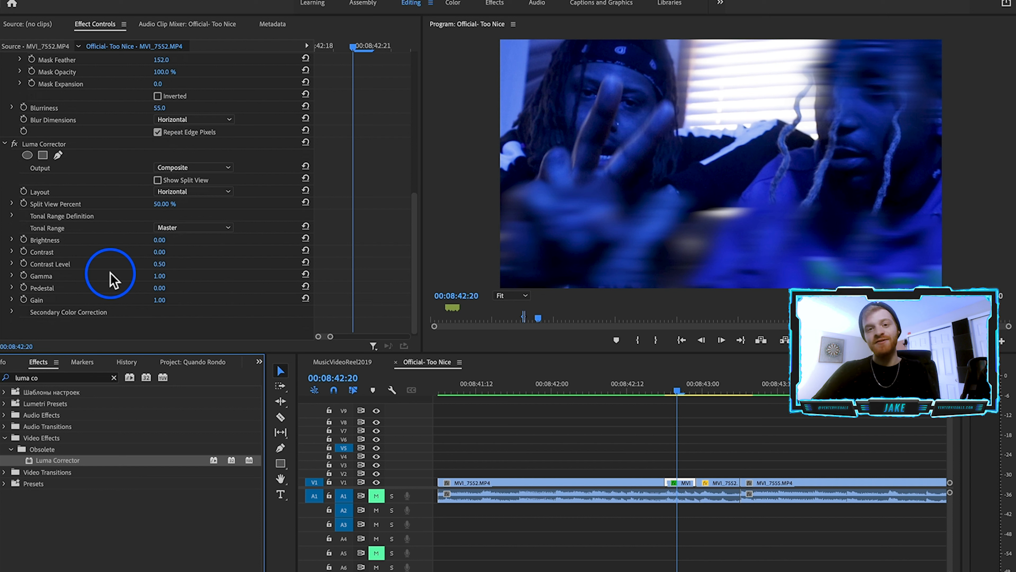
Enable keyframing for Luma Corrector's Brightness, Contrast, Contrast Level, Gamma, Pedestal and Gain at 00:08:42:20.
click(54, 264)
key(super+z)
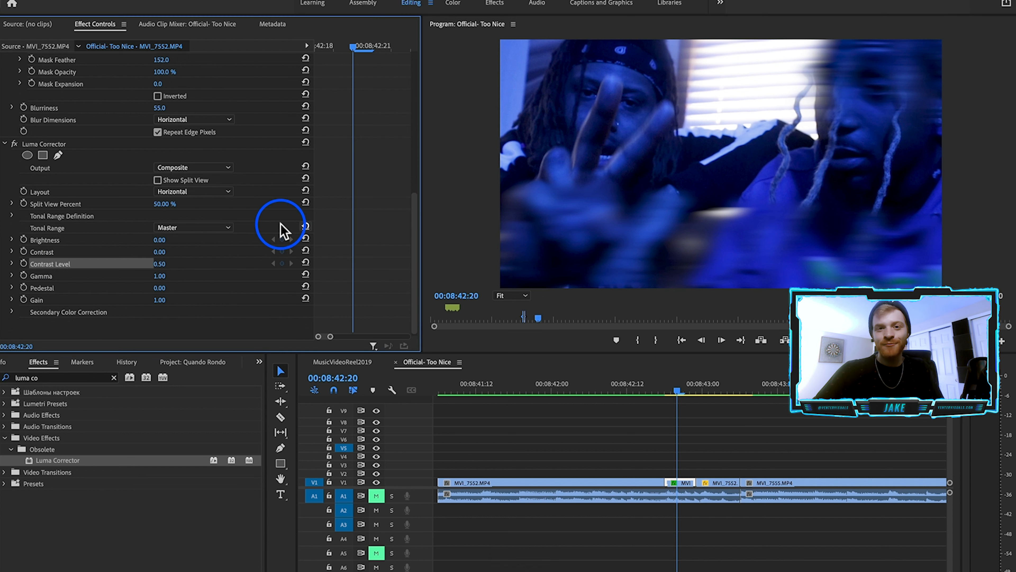
click(24, 240)
click(23, 252)
click(24, 275)
click(24, 287)
click(23, 299)
click(24, 263)
Move the Luma Corrector keyframes with Pedestal 0.80 and Gain 1.28 to the clip's start, and key Gamma 1.28, Pedestal 0.00, Gain 0.83 at 00:08:42:20.
mouse_move(154, 285)
mouse_down()
mouse_move(195, 285)
mouse_move(178, 285)
mouse_move(187, 300)
mouse_move(139, 300)
mouse_move(148, 299)
mouse_up()
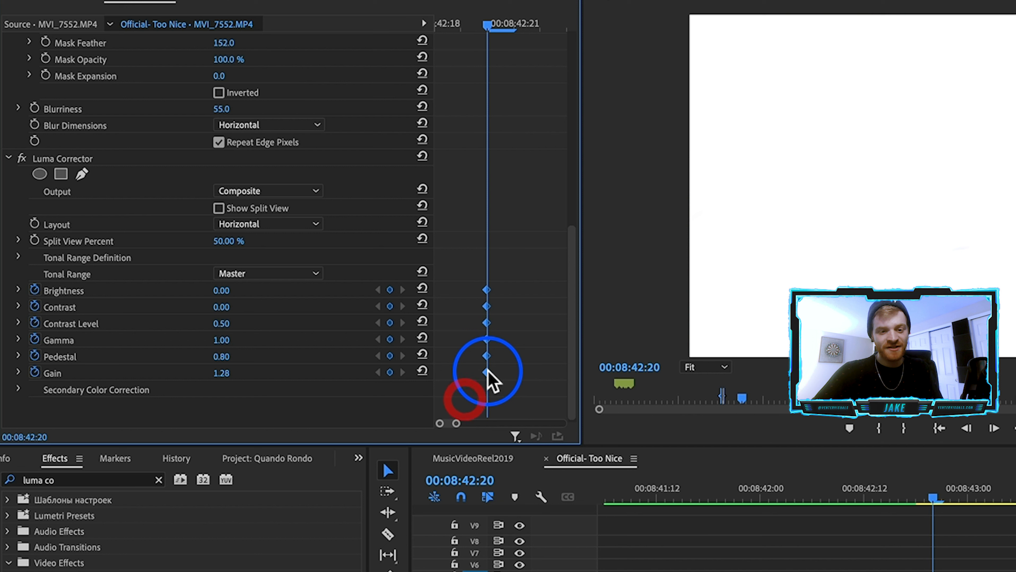
drag(352, 299, 301, 299)
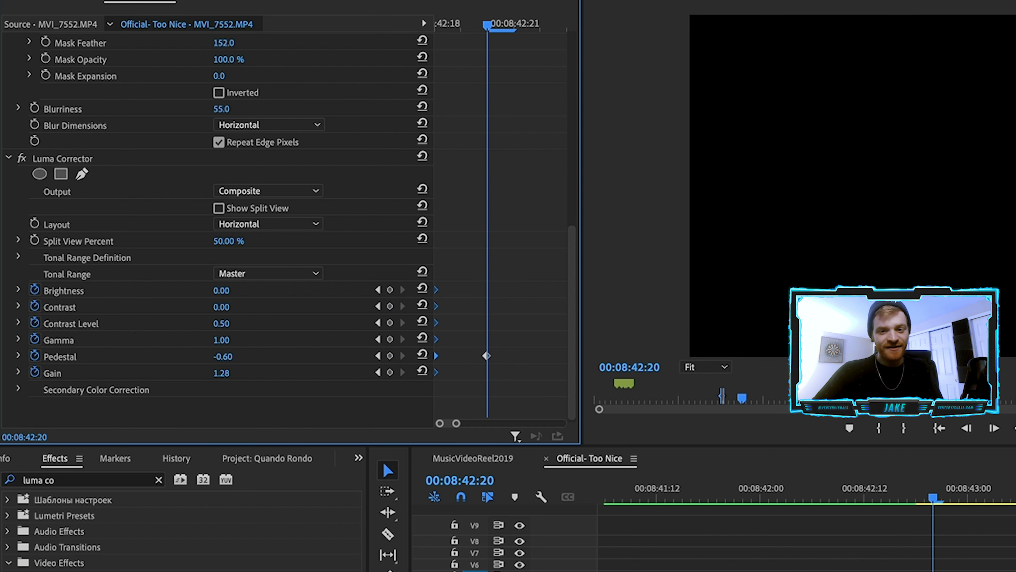
drag(212, 356, 236, 340)
Key Luma Corrector's Gamma at 1.20, Pedestal at 0.60 and Gain at 1.06 on 00:08:42:21, and shift these keyframes to 00:08:42:22.
click(515, 24)
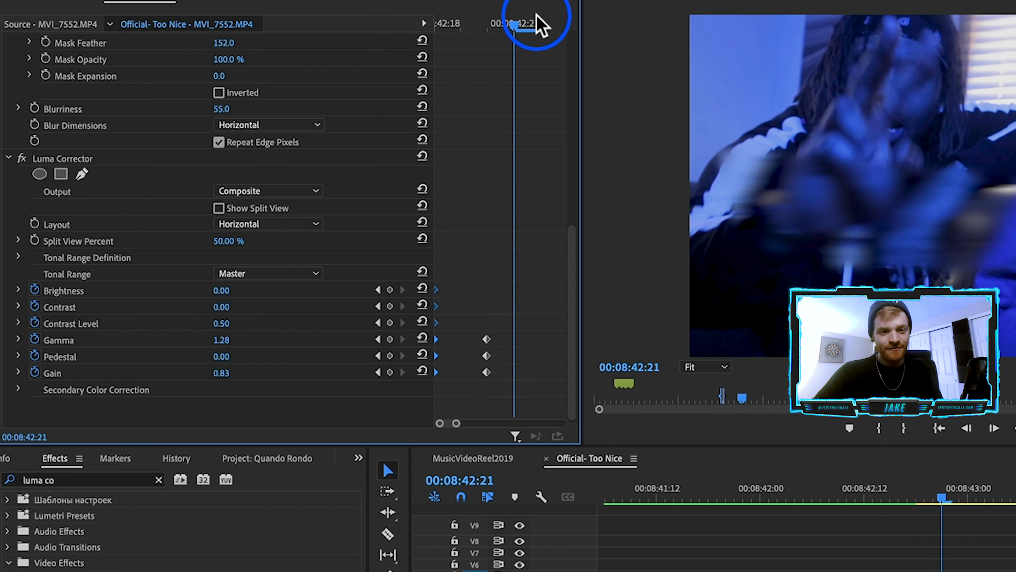
click(389, 323)
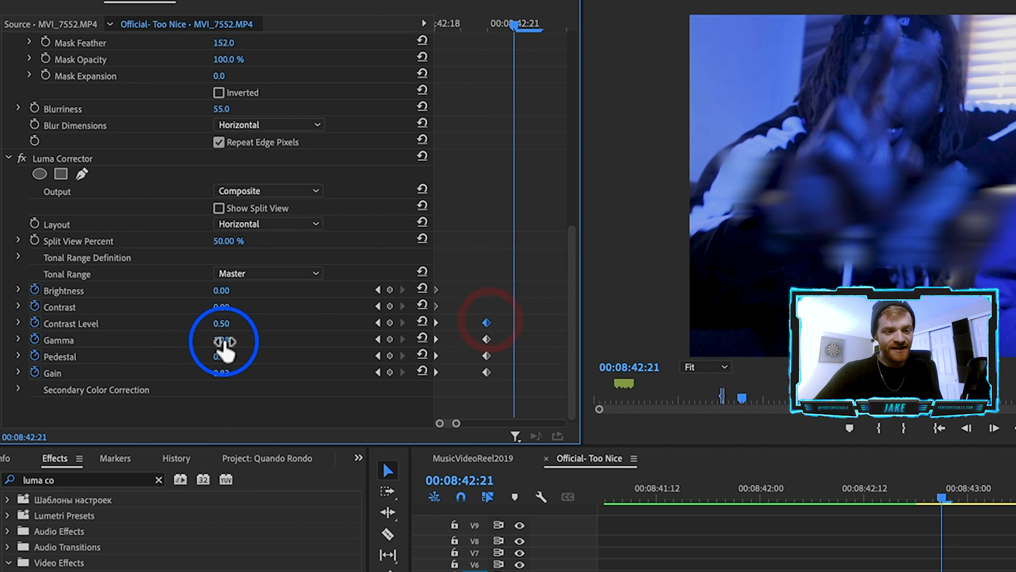
drag(222, 340, 234, 373)
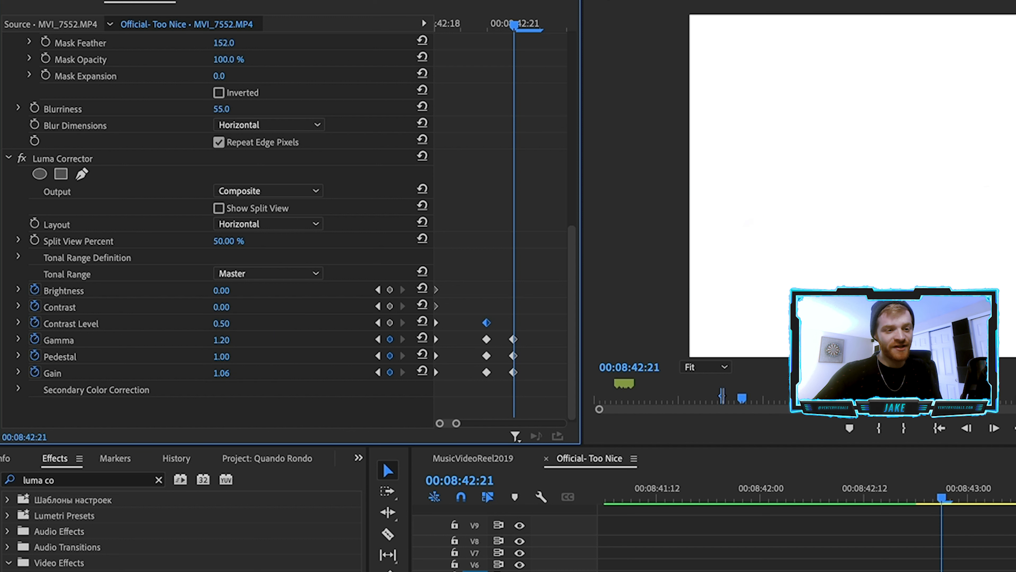
drag(209, 356, 236, 356)
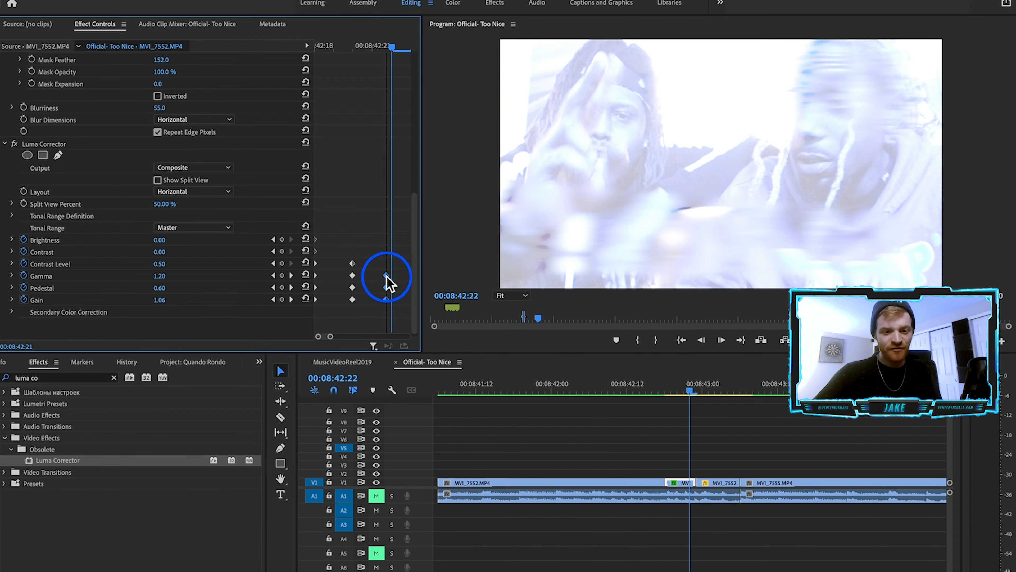
click(538, 341)
Play back the Luma Corrector flash from 00:08:42:05 in the MVI_7552.MP4 clips.
drag(388, 60, 316, 92)
click(628, 384)
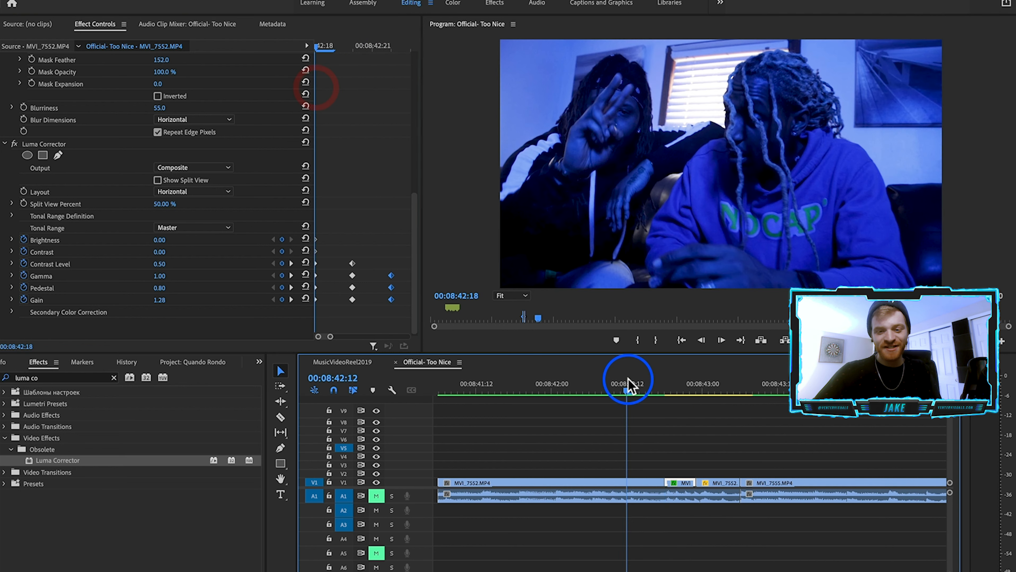
scroll(650, 453, left, 2)
click(652, 389)
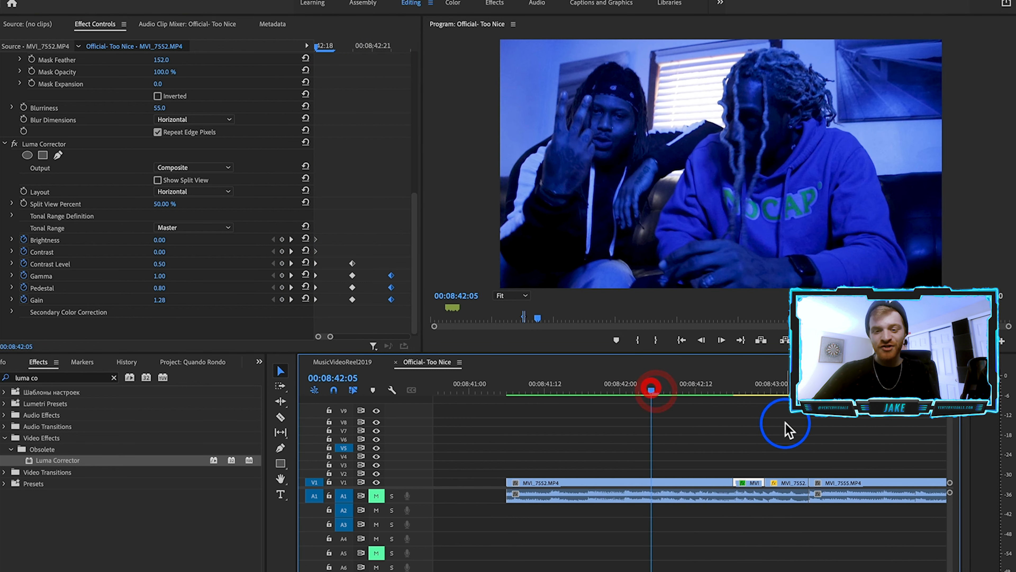
key(space)
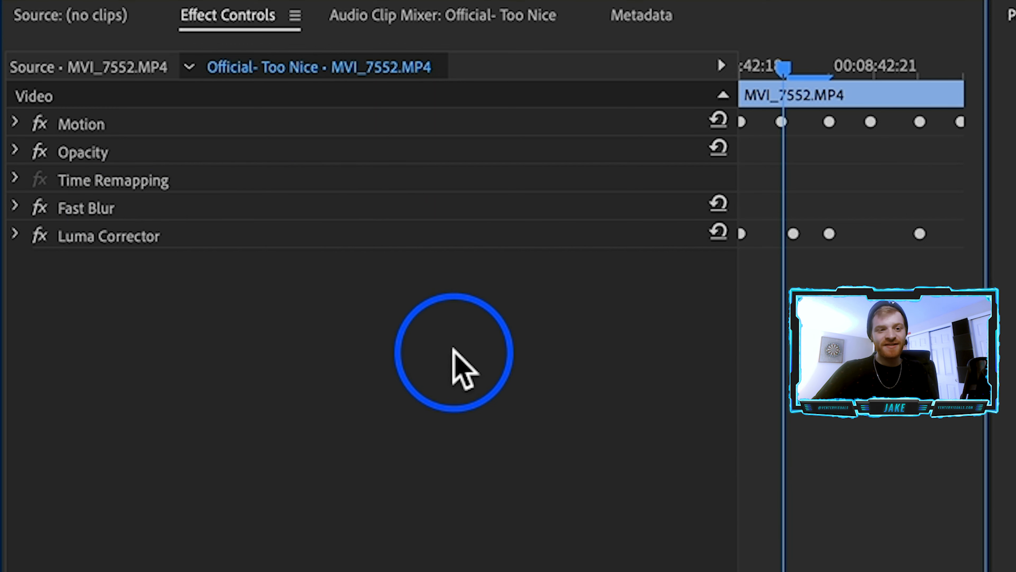
Save the clip's Motion, Fast Blur and Luma Corrector effects together as a Scale-type preset named Flash Blur Effect.
click(88, 234)
shift+click(80, 203)
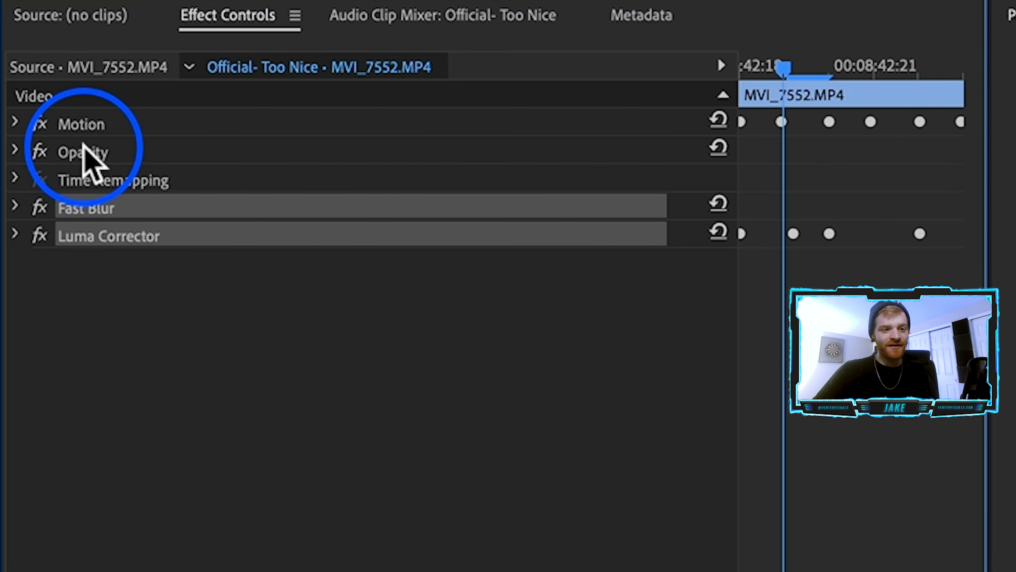
shift+click(89, 123)
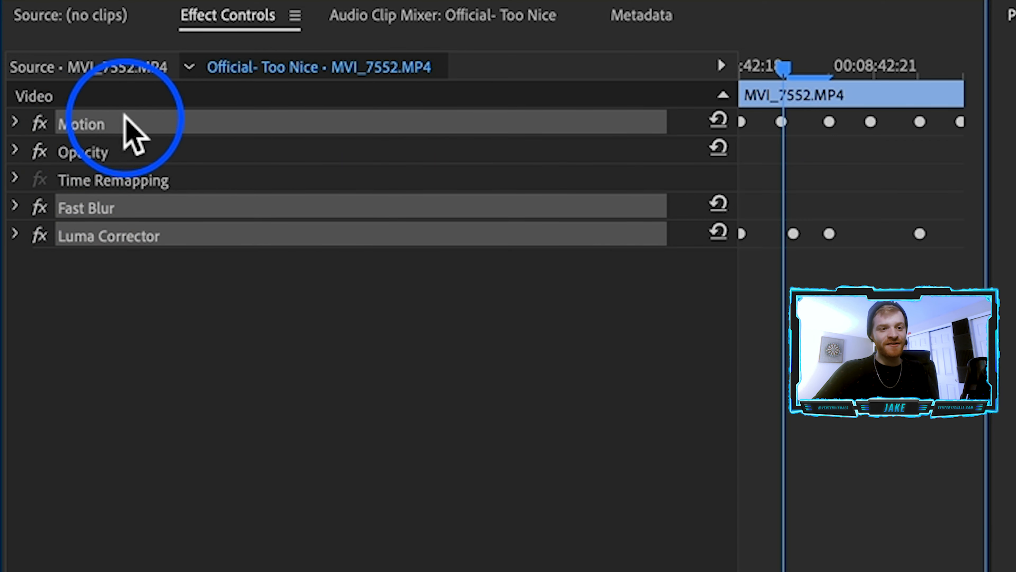
right_click(179, 127)
click(260, 190)
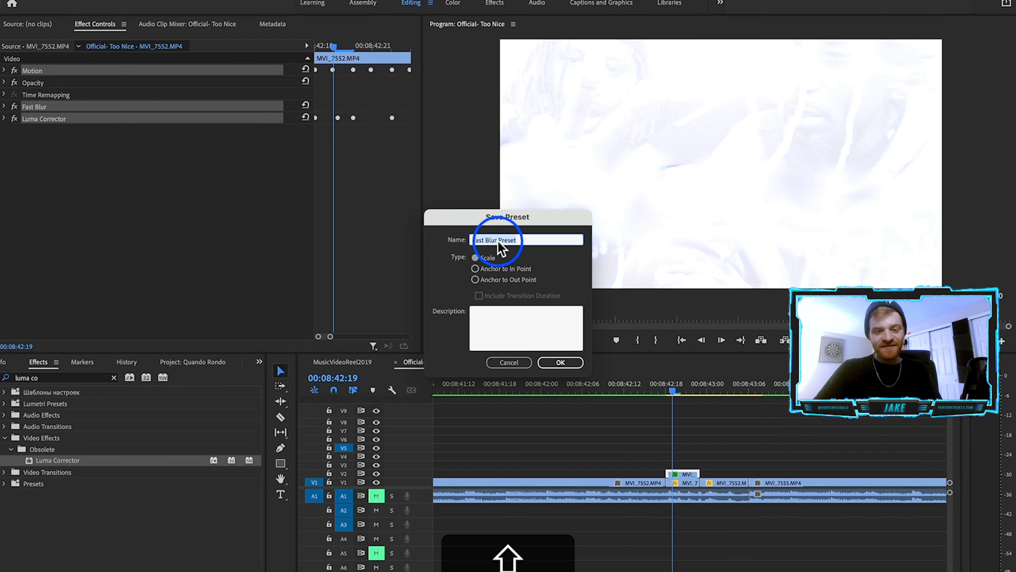
text(Flash Blur Effect)
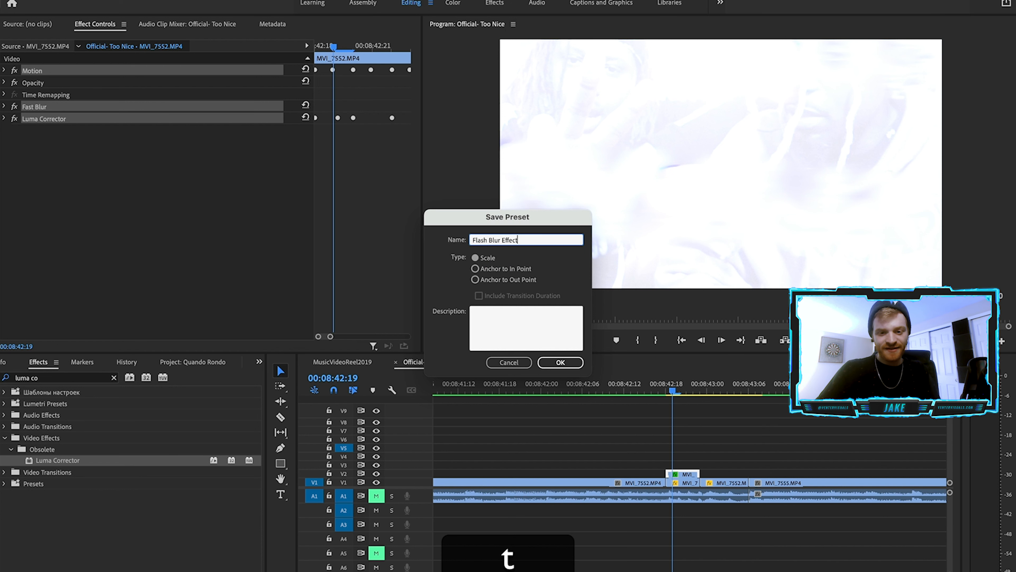
click(561, 363)
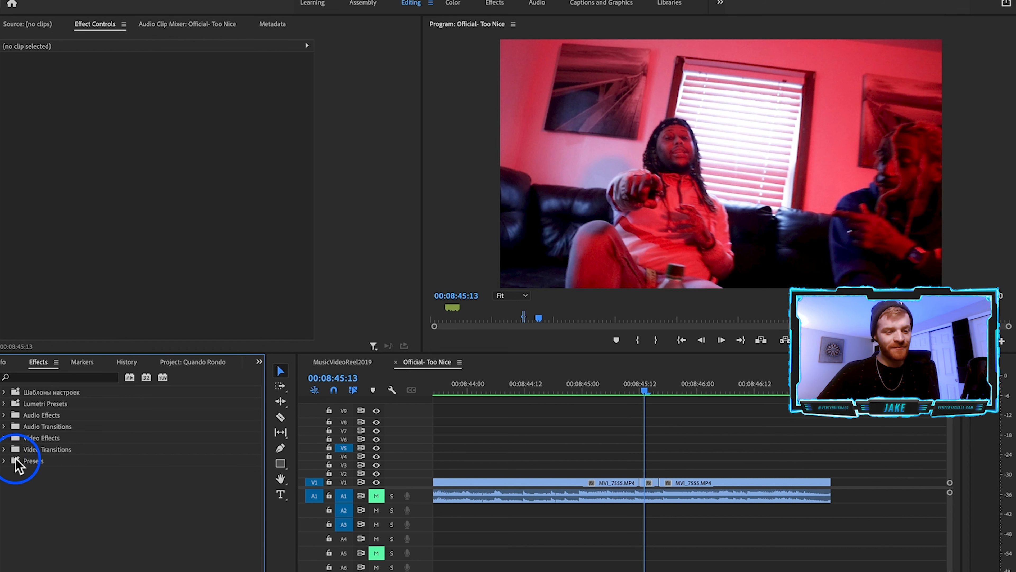
Apply the Flash Blur Effect preset to the short middle MVI_7555.MP4 clip at 00:08:45:13 and play back the transition.
double_click(16, 460)
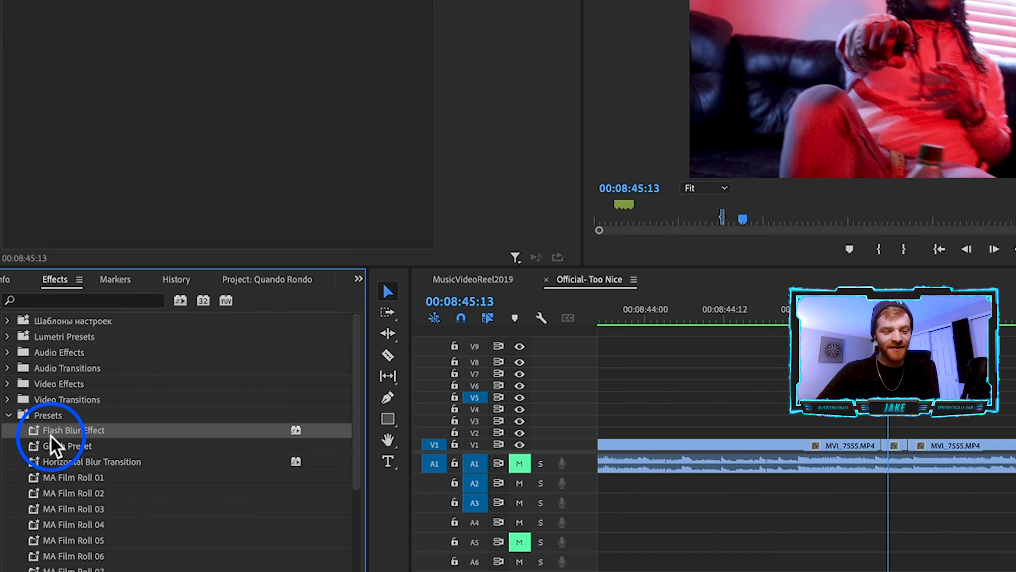
drag(54, 431, 884, 446)
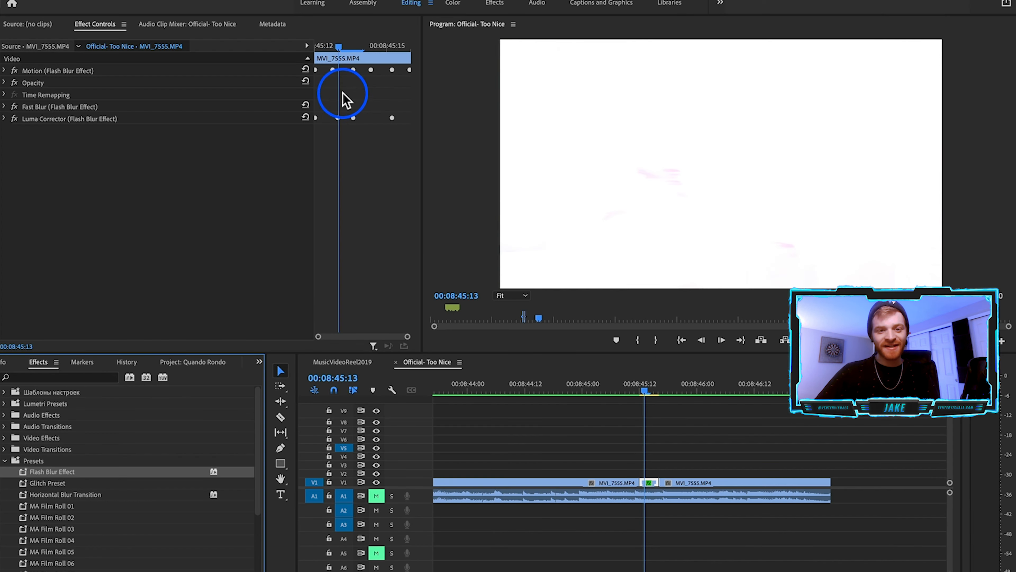
click(615, 383)
key(space)
click(610, 380)
key(space)
click(627, 386)
key(space)
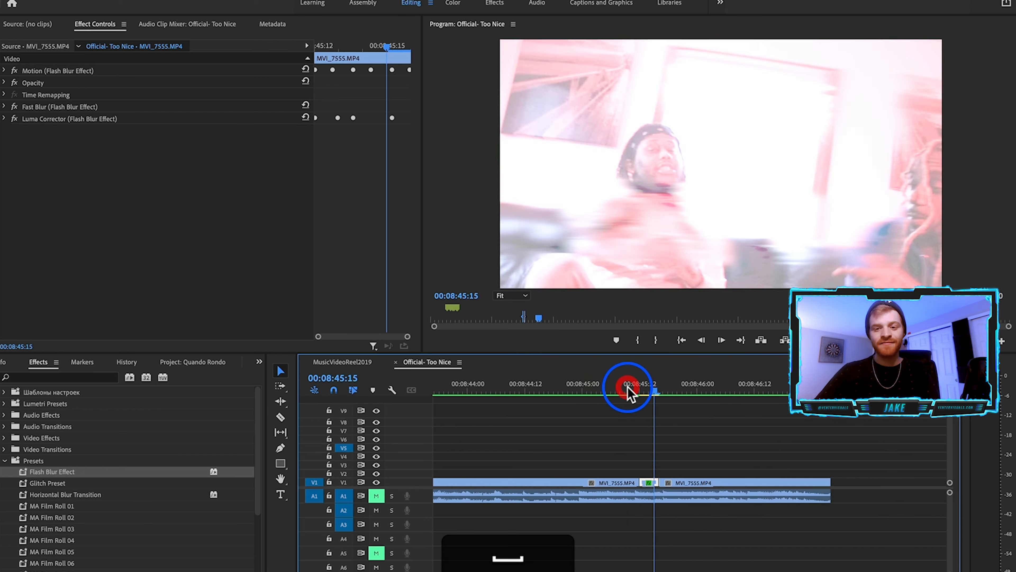
key(space)
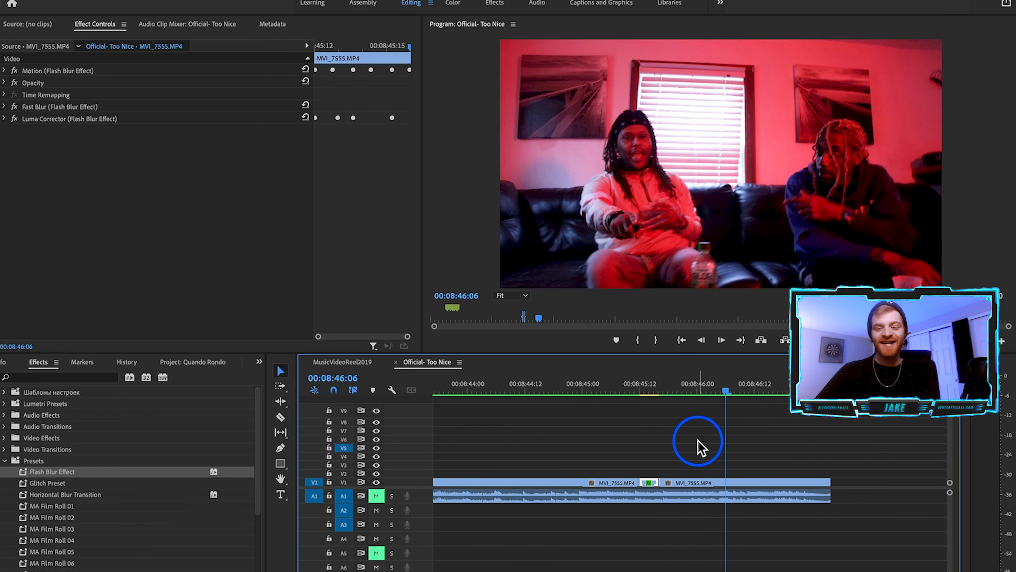
Examine the soft glow around the white outfit in the Quando clips near 00:09:52:19, with the preview magnified to 400%.
scroll(697, 441, down, 5)
scroll(697, 441, right, 3)
scroll(698, 444, down, 8)
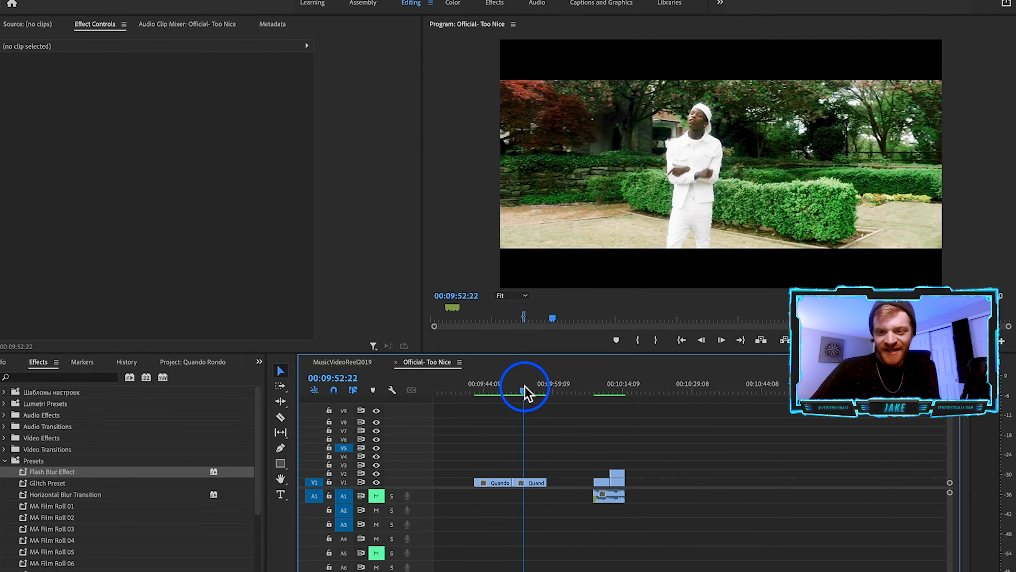
drag(524, 392, 519, 393)
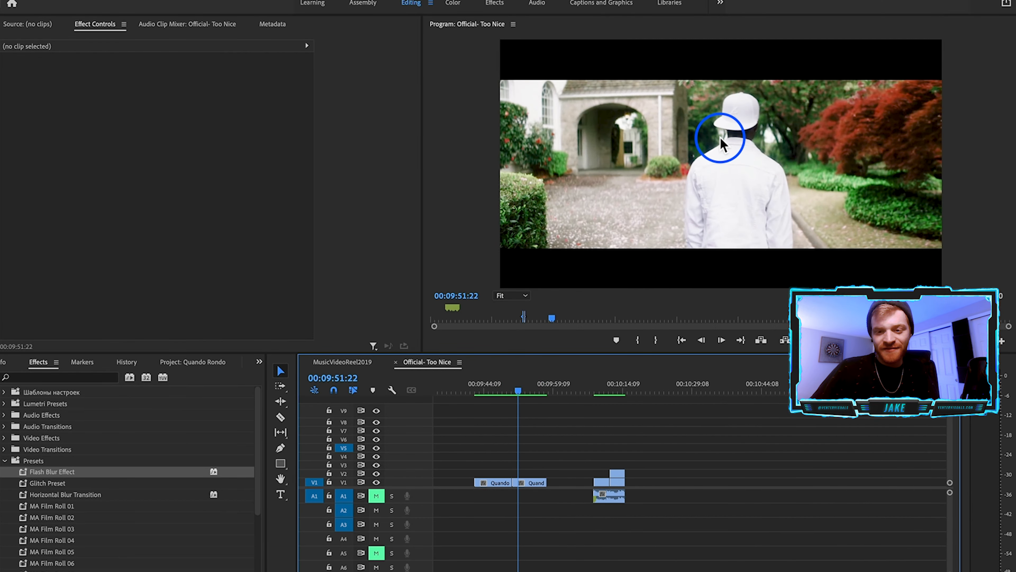
key(F2)
drag(519, 393, 524, 390)
click(698, 153)
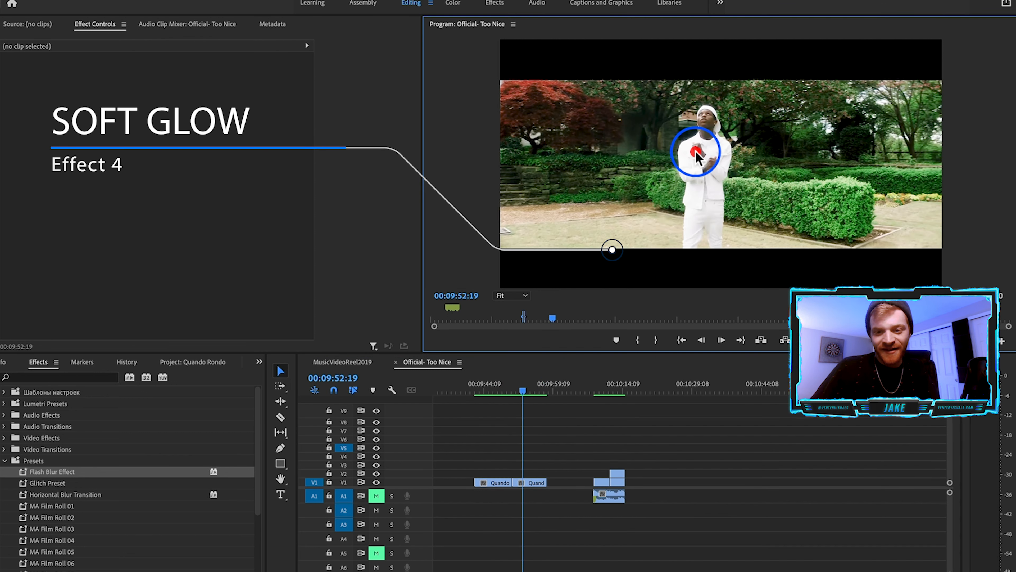
key(super+=)
key(super+=)
key(super+=)
key(super+=)
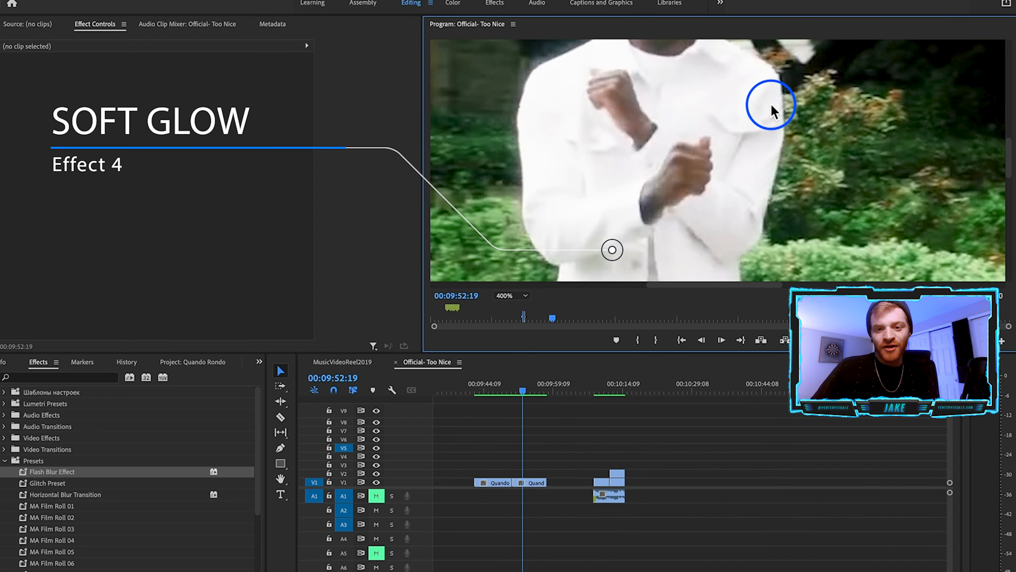
Return the preview magnification to 100% and review the soft glow on the full frame of the Quando clips.
key(super+minus)
key(super+minus)
key(super+minus)
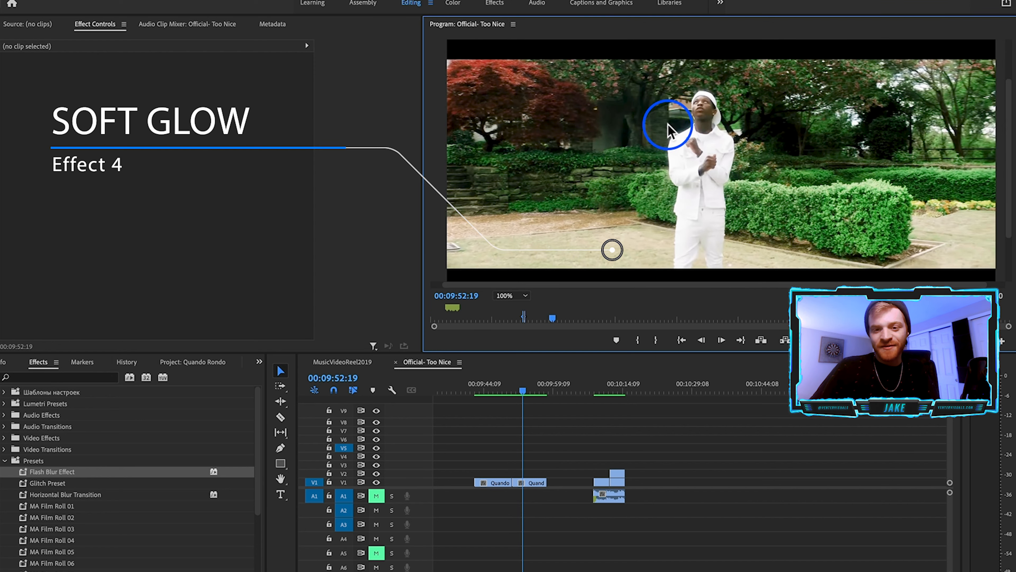
mouse_move(515, 391)
mouse_down()
mouse_move(491, 391)
mouse_move(523, 393)
mouse_up()
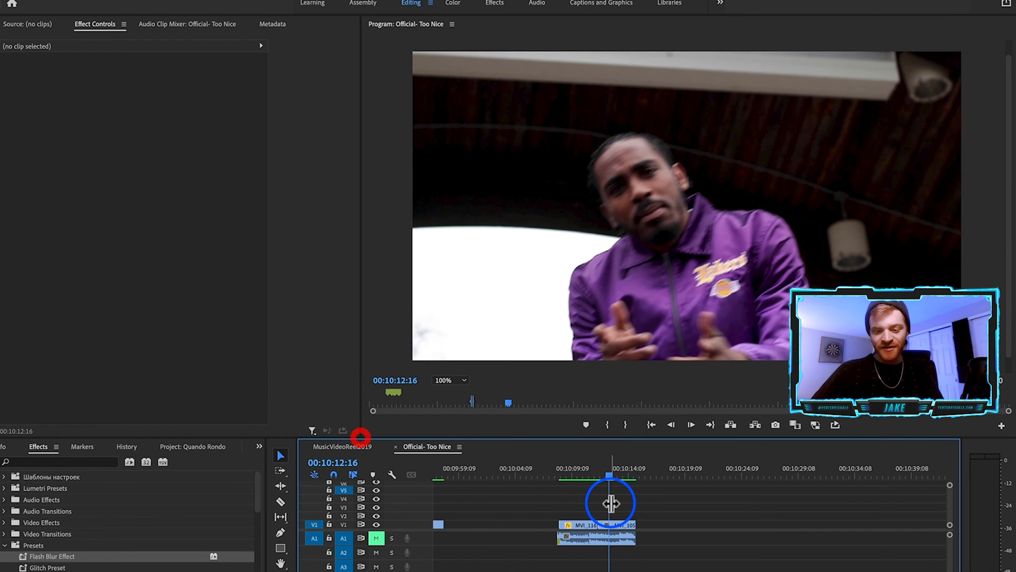
Duplicate the MVI_1167.MP4 and MVI_1053.MP4 clips onto V2, directly above the originals.
click(609, 501)
click(636, 503)
drag(667, 503, 589, 521)
click(580, 475)
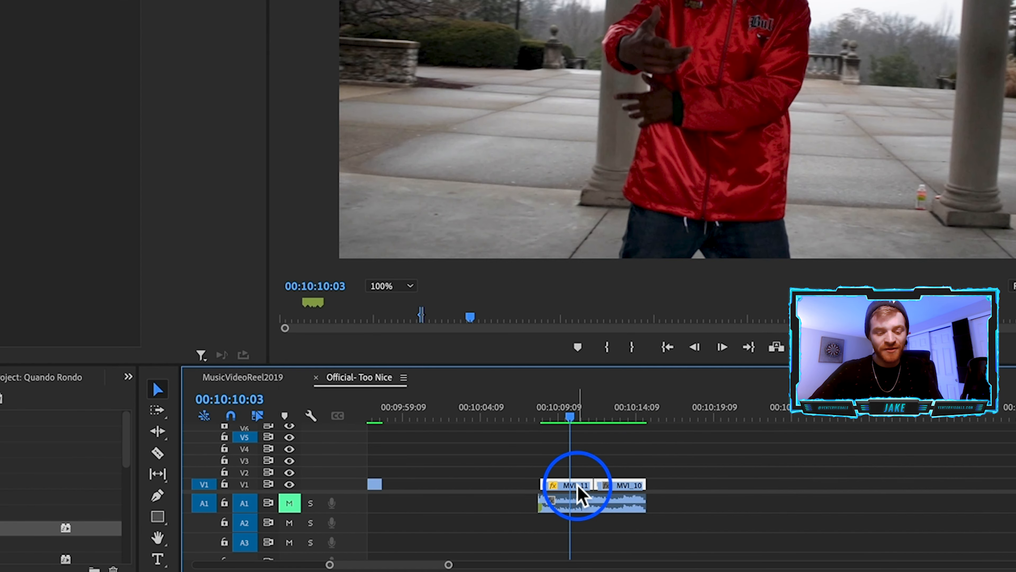
alt+drag(586, 525, 585, 517)
alt+drag(577, 475, 577, 474)
click(658, 425)
Set the opacity blend mode of both duplicated V2 clips, MVI_1167.MP4 and MVI_1053.MP4, to Lighten.
click(575, 472)
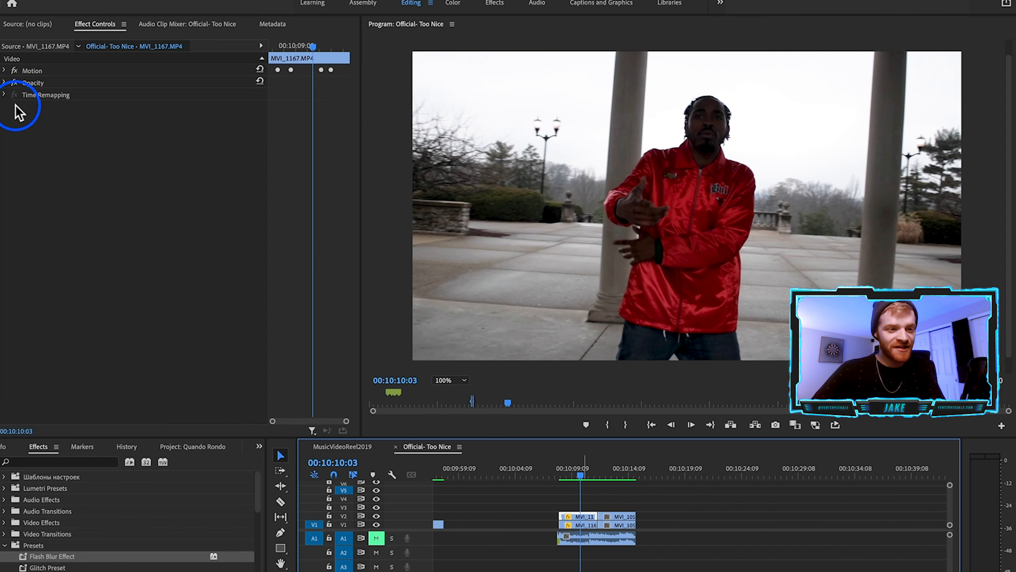
click(5, 83)
click(196, 119)
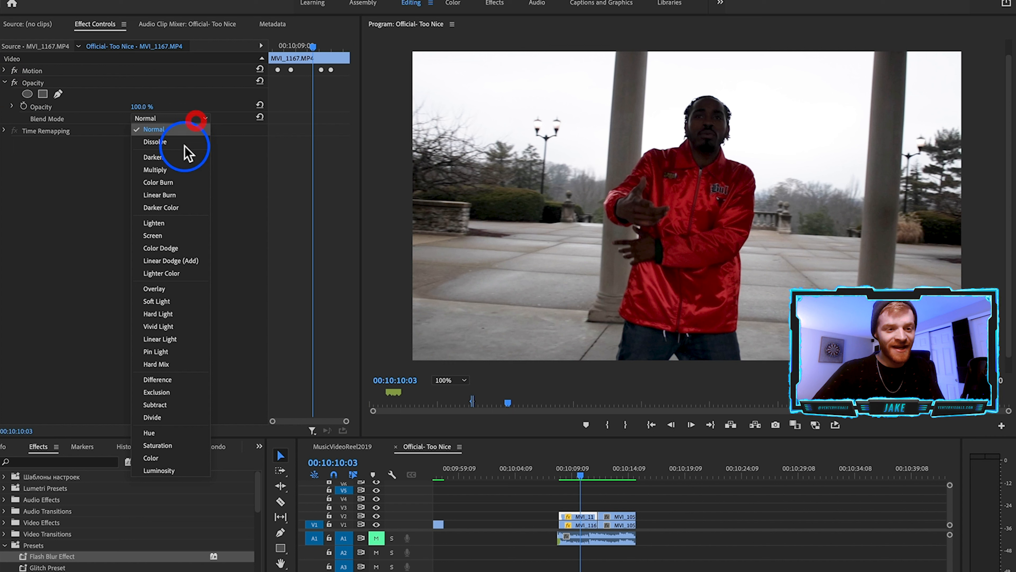
click(181, 221)
click(621, 526)
click(171, 118)
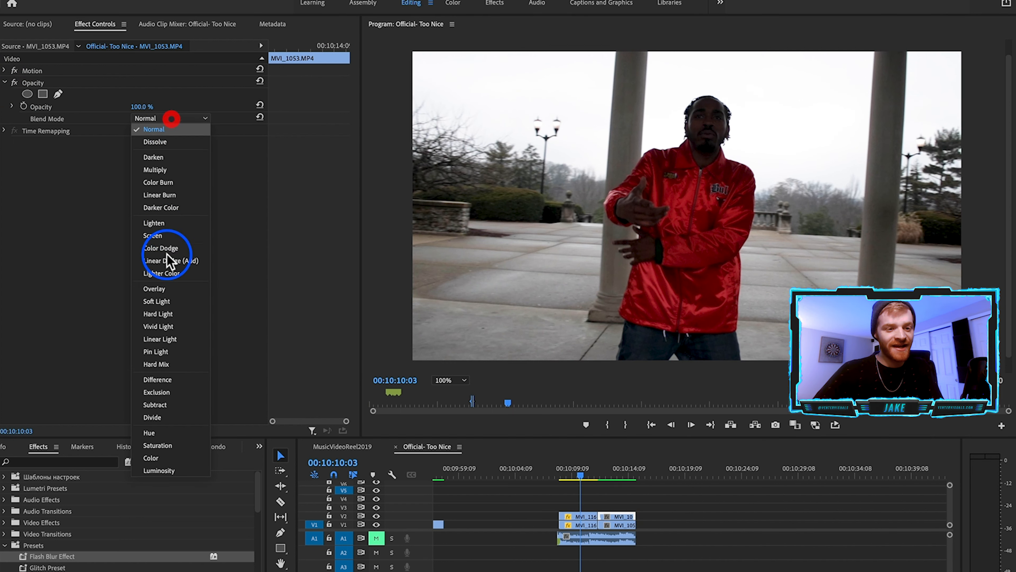
click(155, 222)
Apply Gaussian Blur to both V2 clips and set MVI_1053.MP4's Blurriness to 20 with Repeat Edge Pixels on.
click(67, 462)
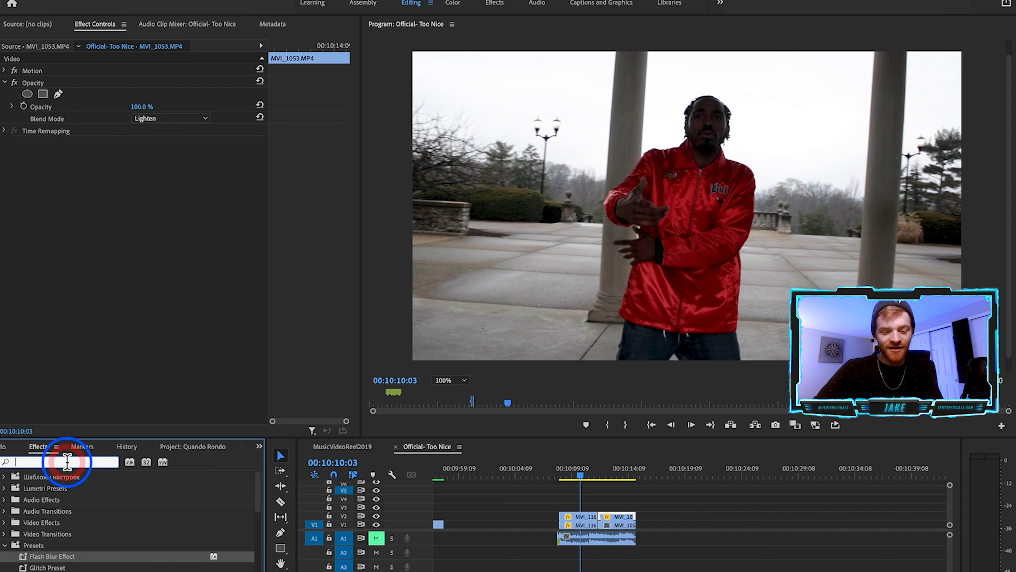
text(gaus)
click(57, 543)
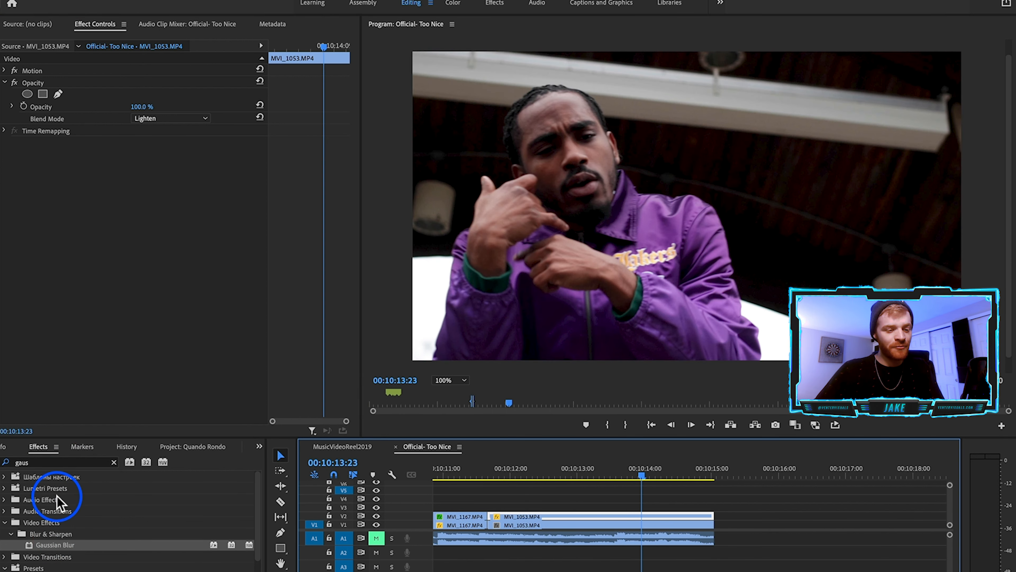
click(43, 545)
drag(515, 505, 533, 518)
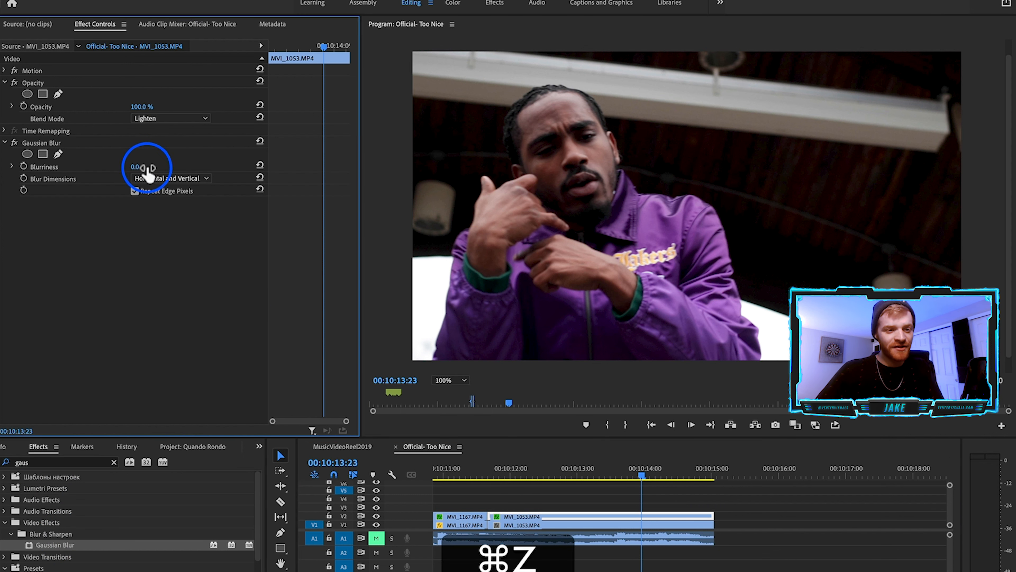
drag(140, 167, 159, 168)
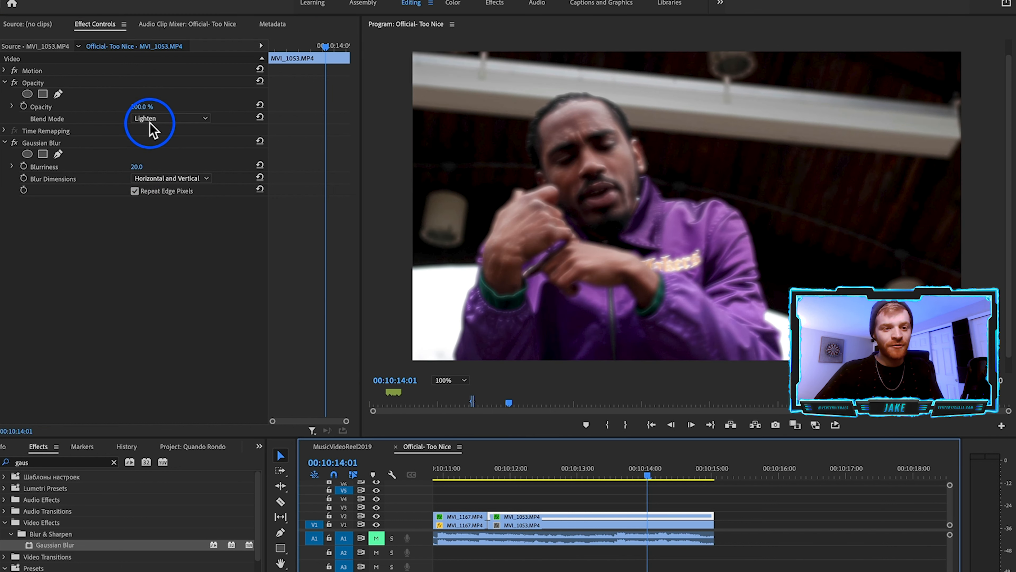
Set the opacity of the blurred V2 MVI_1053.MP4 clip to 70%.
click(143, 106)
text(80)
key(Return)
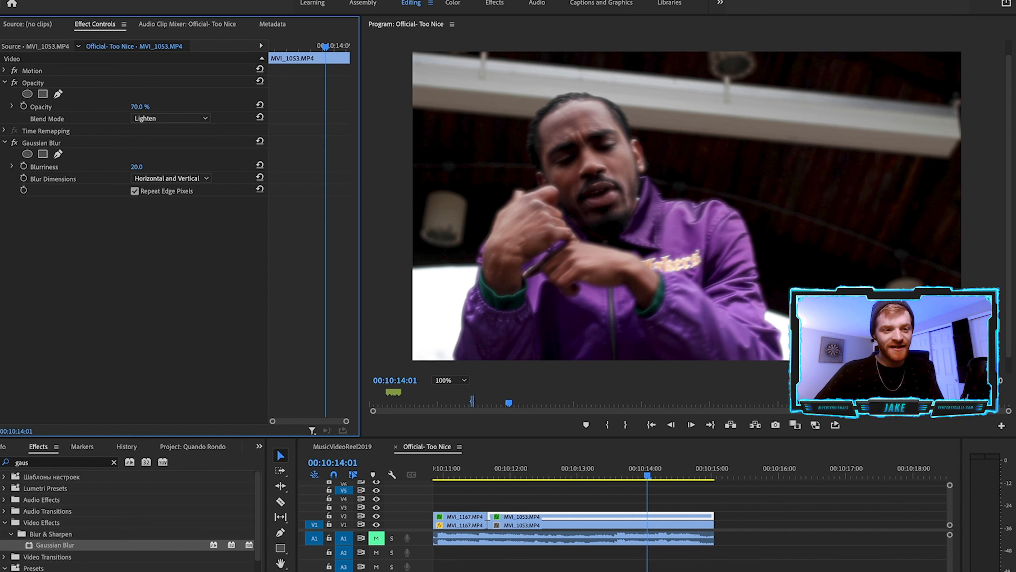
Compare the Screen, Color Dodge and Linear Dodge (Add) blend modes on the upper MVI_1053.MP4 clip, settling on Screen.
click(148, 116)
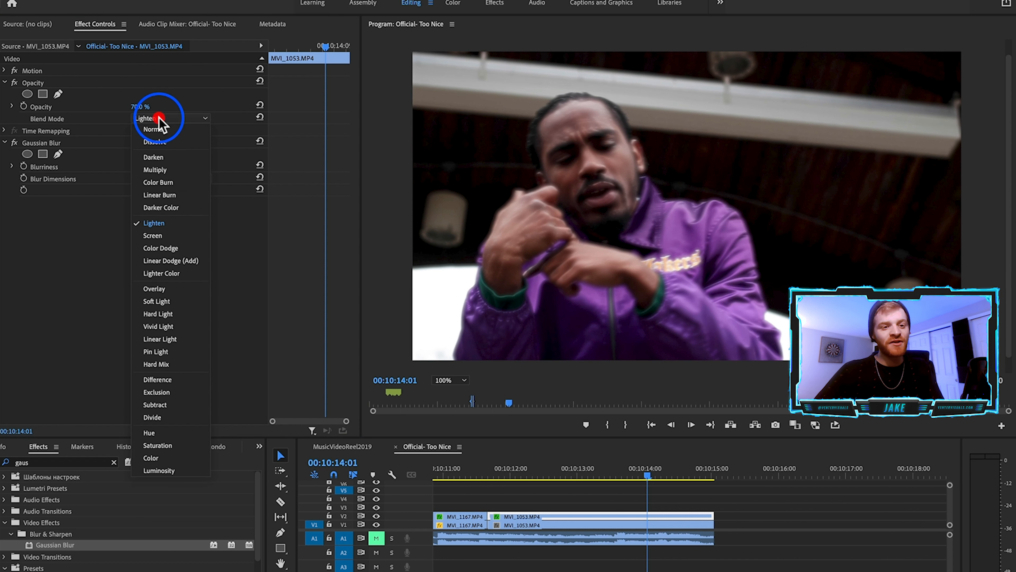
click(173, 233)
click(181, 119)
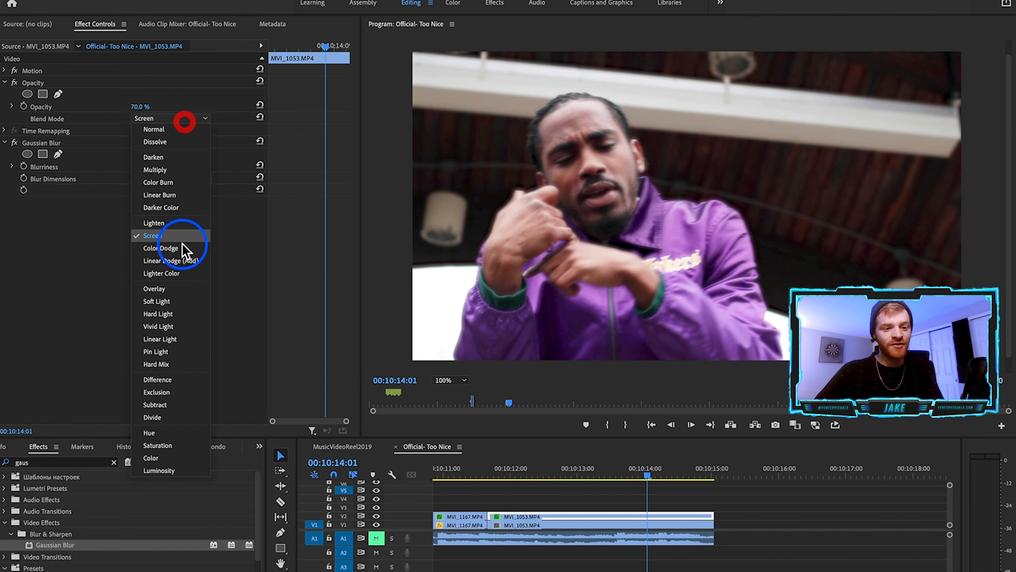
click(182, 243)
click(210, 127)
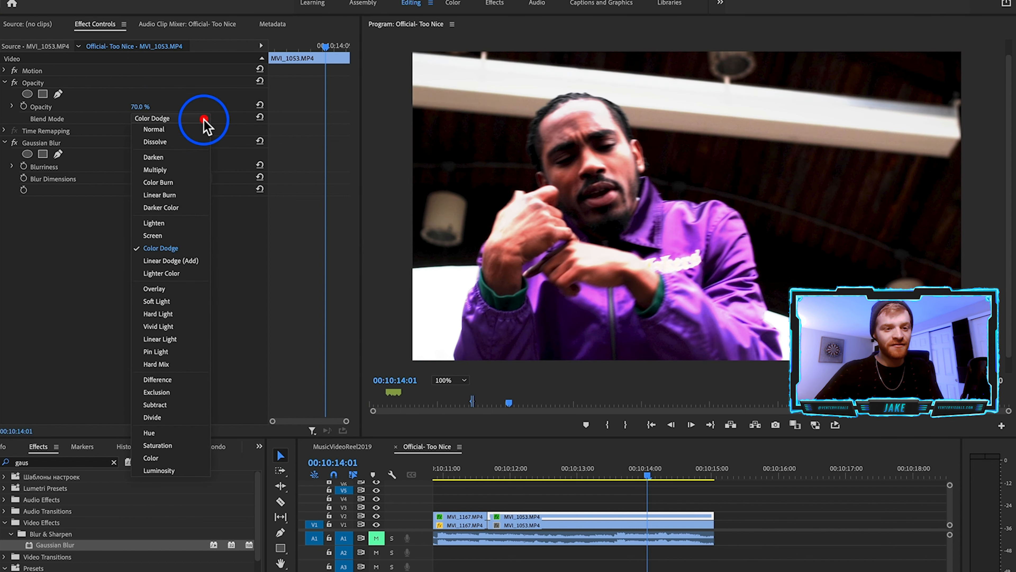
click(182, 264)
click(183, 118)
click(172, 234)
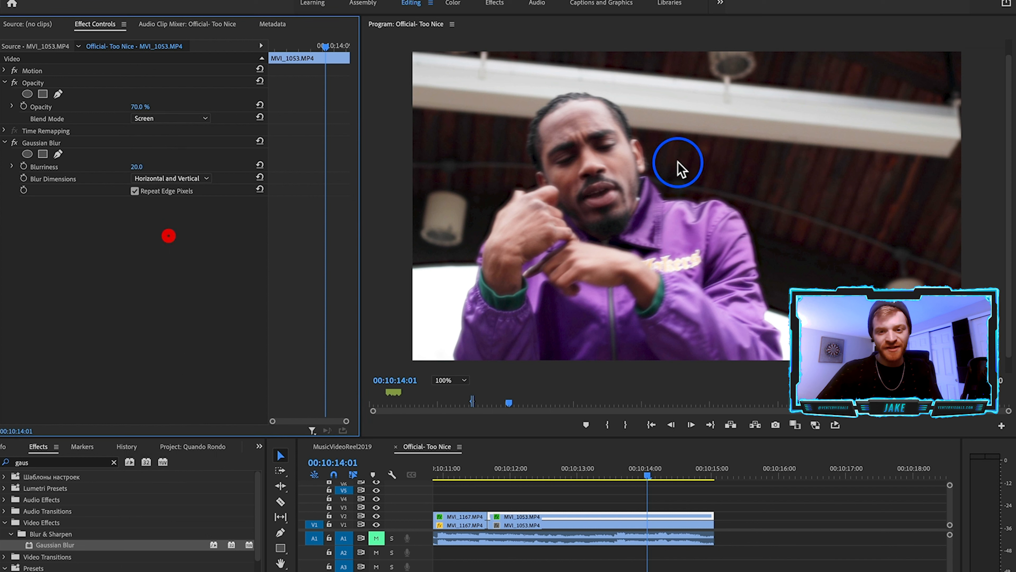
At 00:10:14:11, scale the upper MVI_1053.MP4 clip to 102.
drag(638, 466, 676, 466)
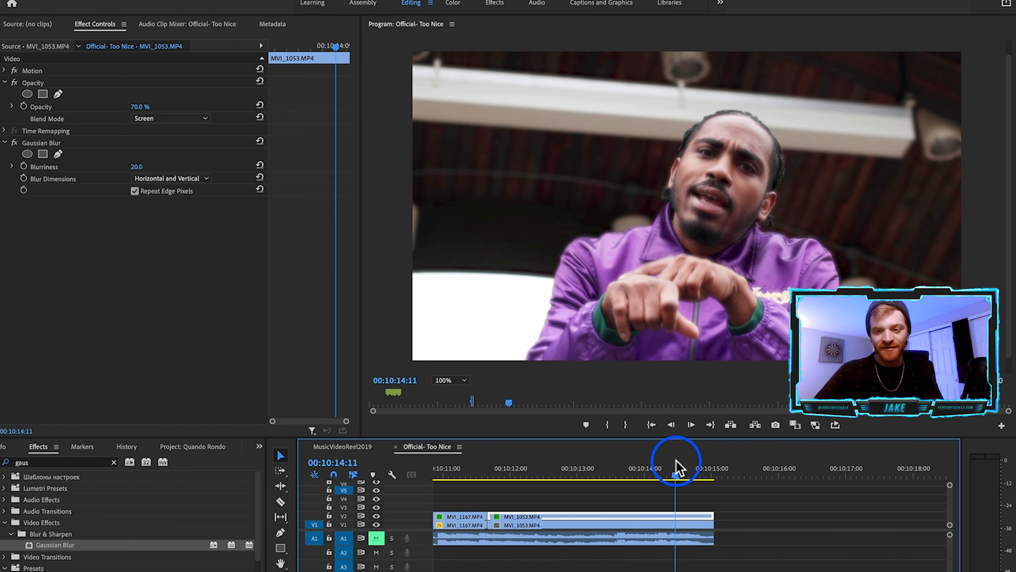
click(4, 71)
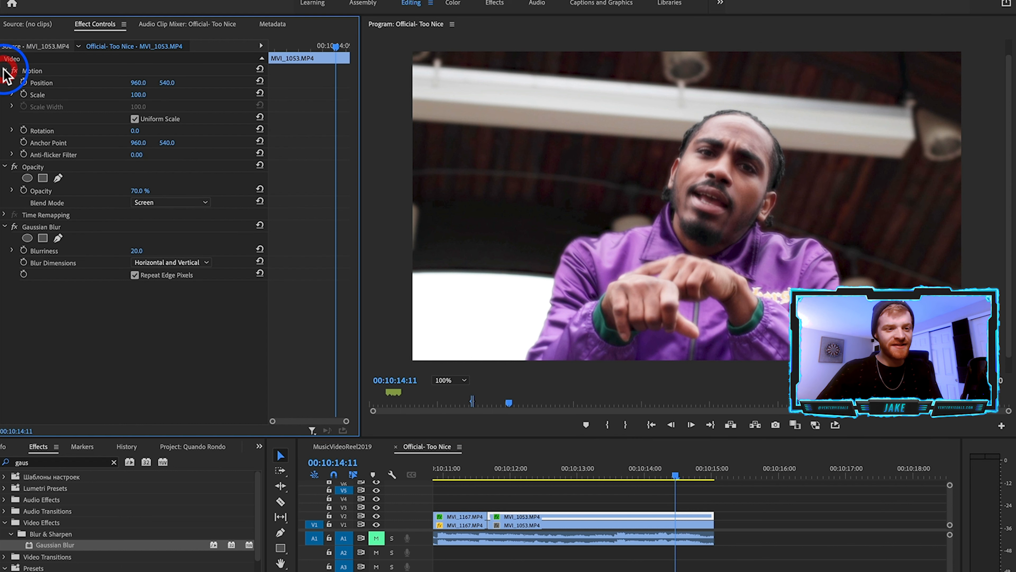
drag(139, 97, 137, 95)
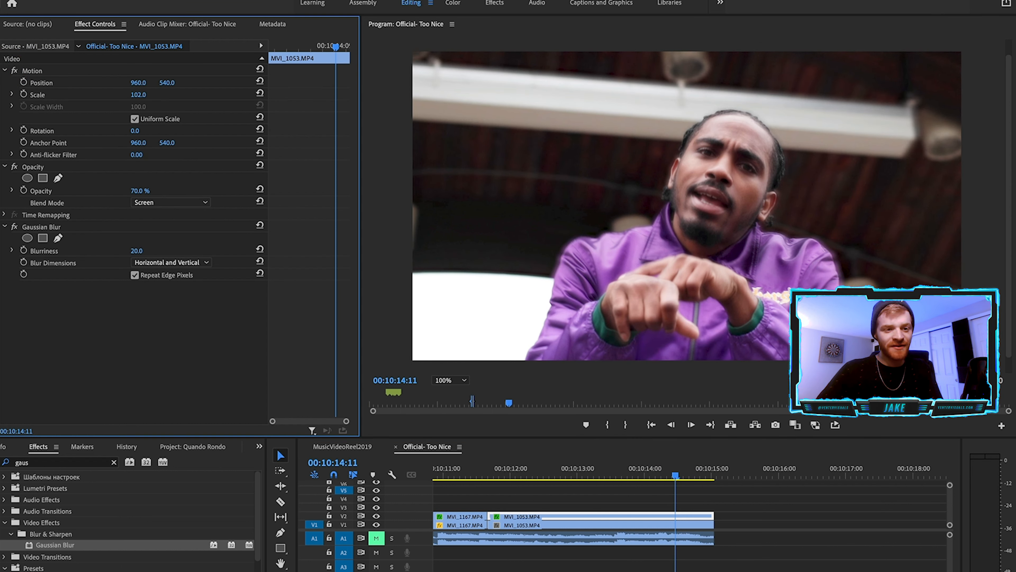
Play back the soft glow on the MVI_1053.MP4 clips from 00:10:13:18 and review it again at 00:10:13:00.
drag(659, 464, 628, 467)
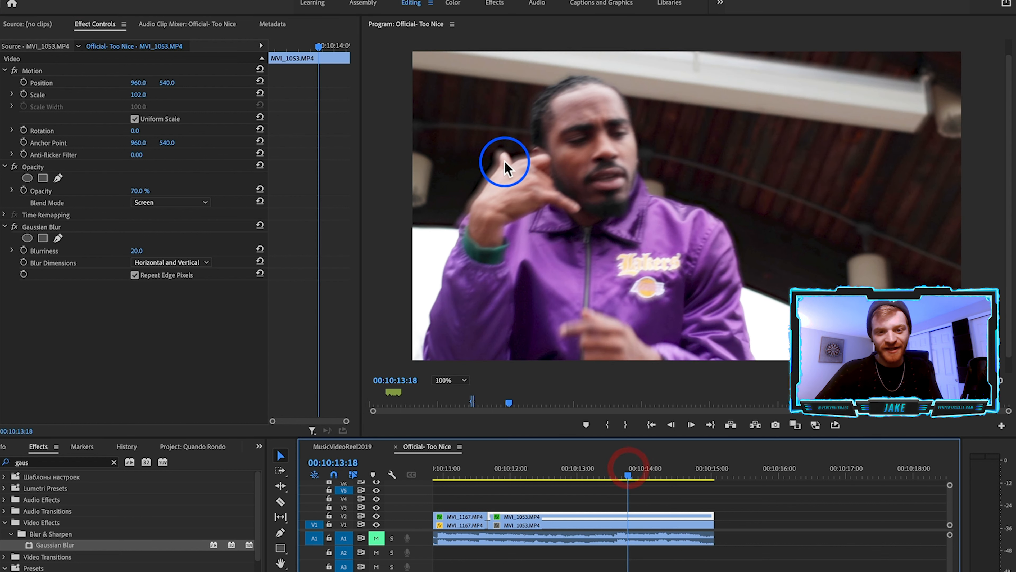
key(space)
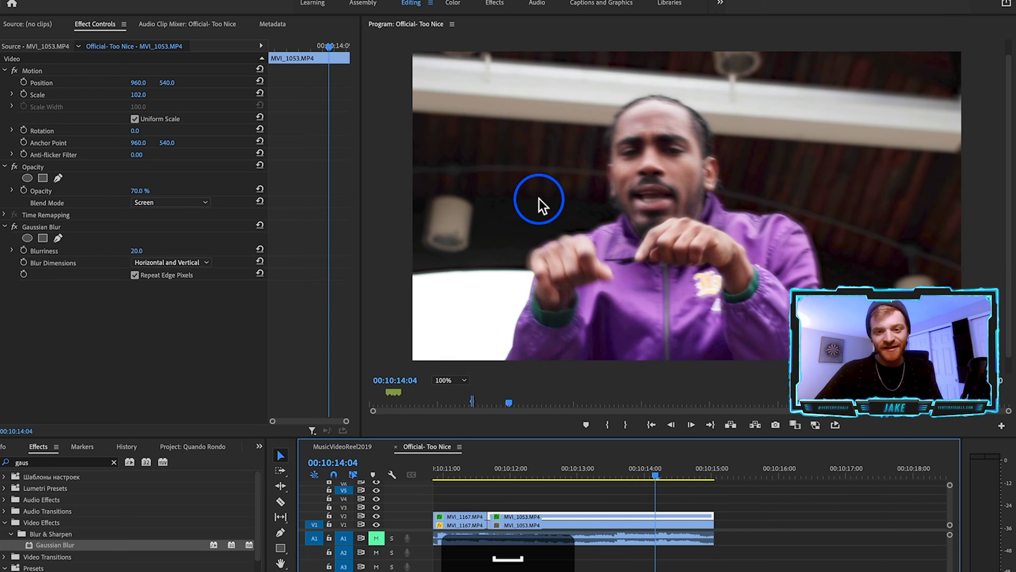
key(space)
drag(600, 473, 577, 475)
scroll(590, 505, down, 3)
scroll(589, 505, down, 2)
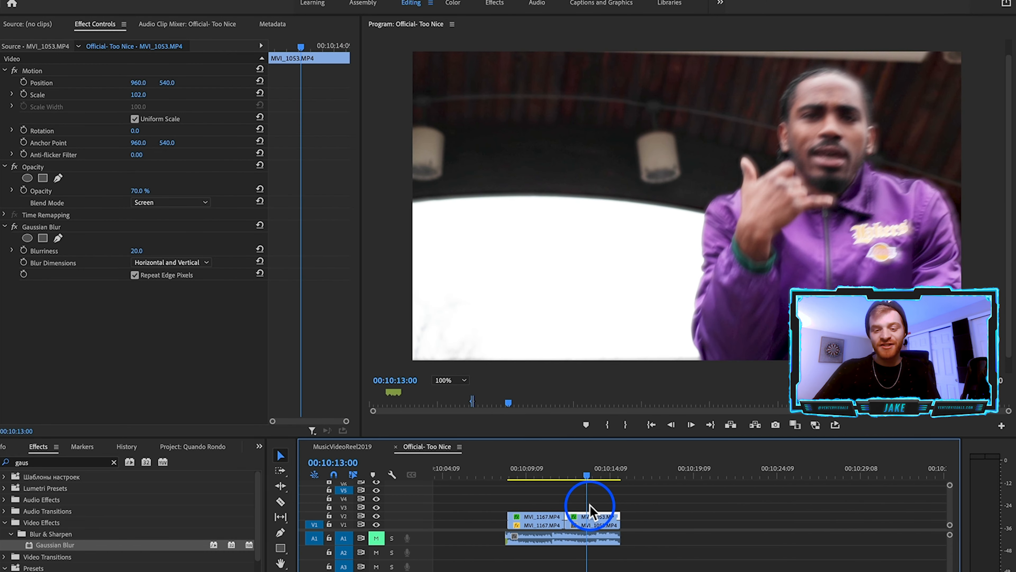
click(604, 503)
scroll(606, 504, down, 2)
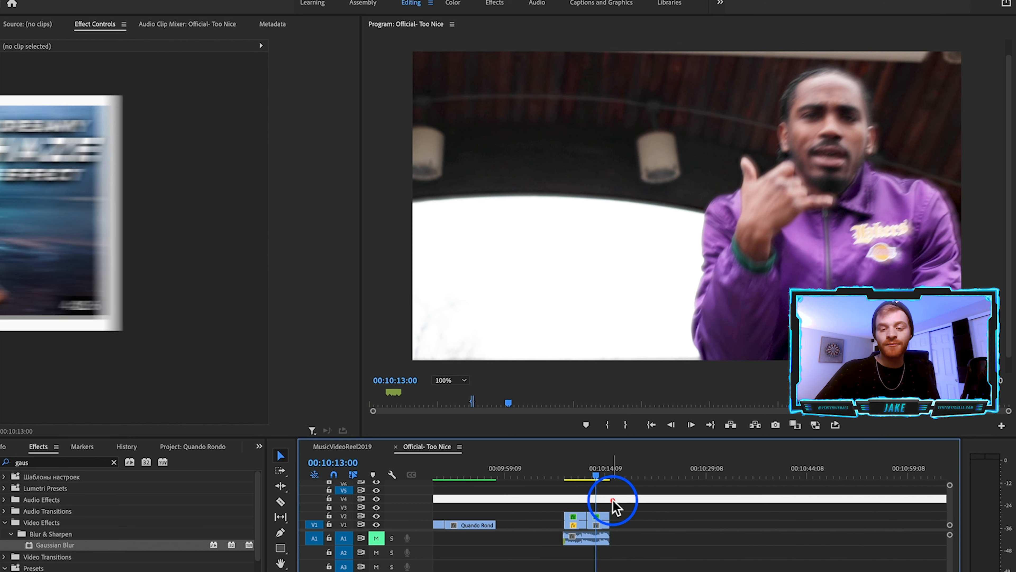
scroll(621, 500, down, 4)
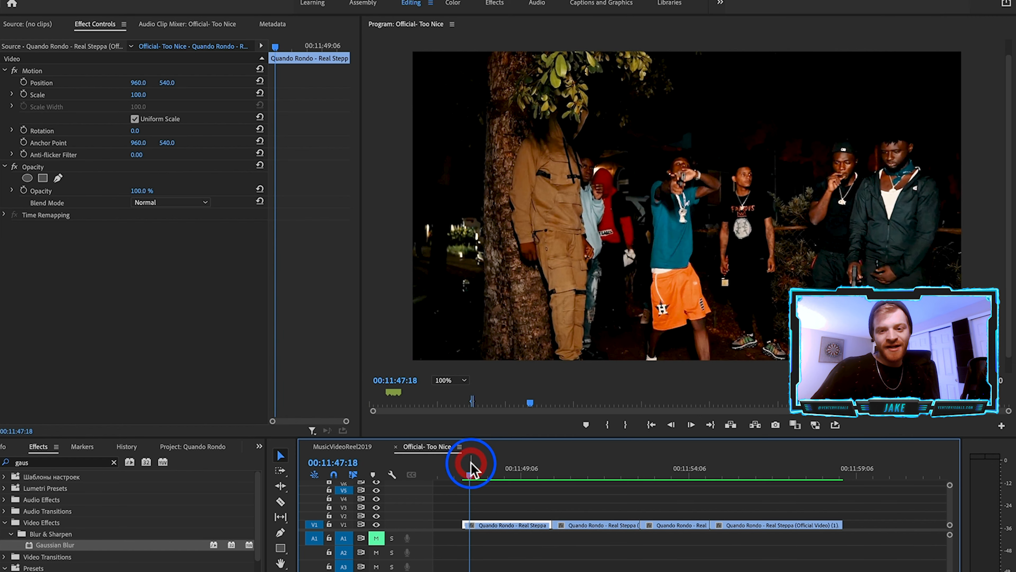
Play the Quando Rondo - Real Steppa example clips from 00:11:47:18 and examine the pole mask transition near 00:11:51:10.
key(space)
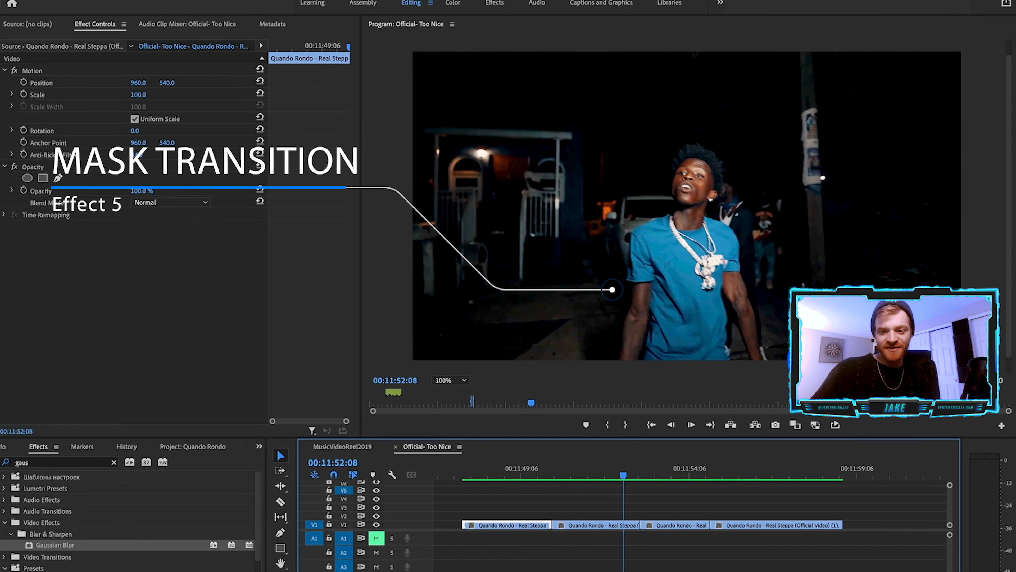
drag(516, 472, 593, 473)
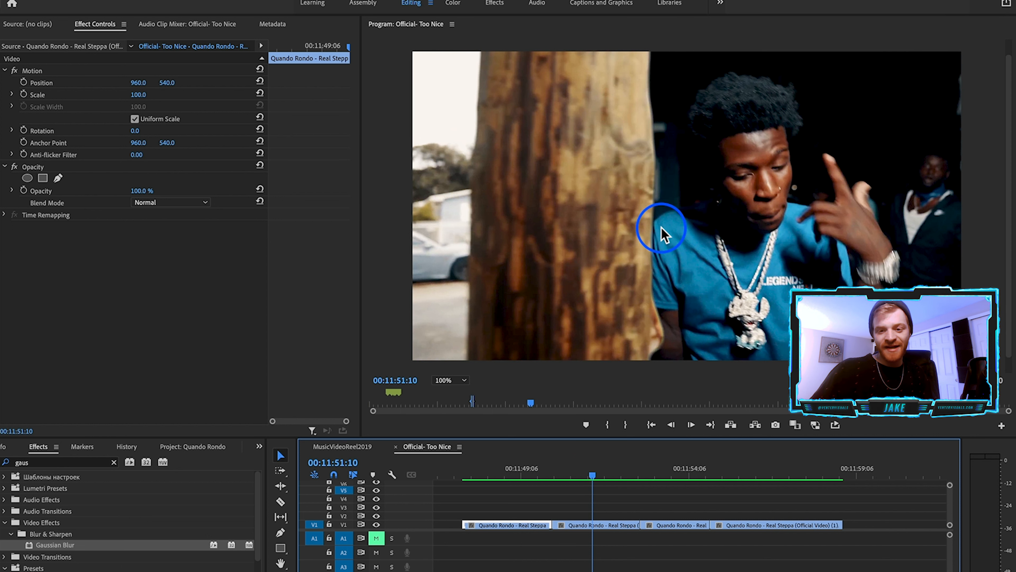
drag(599, 474, 618, 476)
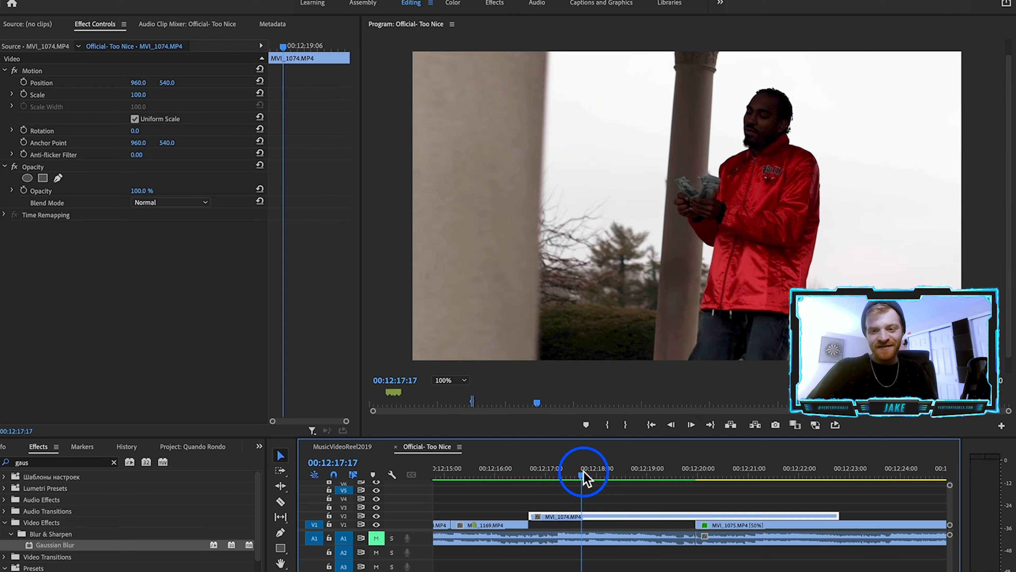
At 00:12:20:15, add a rectangular opacity mask to the V2 MVI_1074.MP4 clip and stretch its corners just outside the frame.
drag(584, 471, 729, 477)
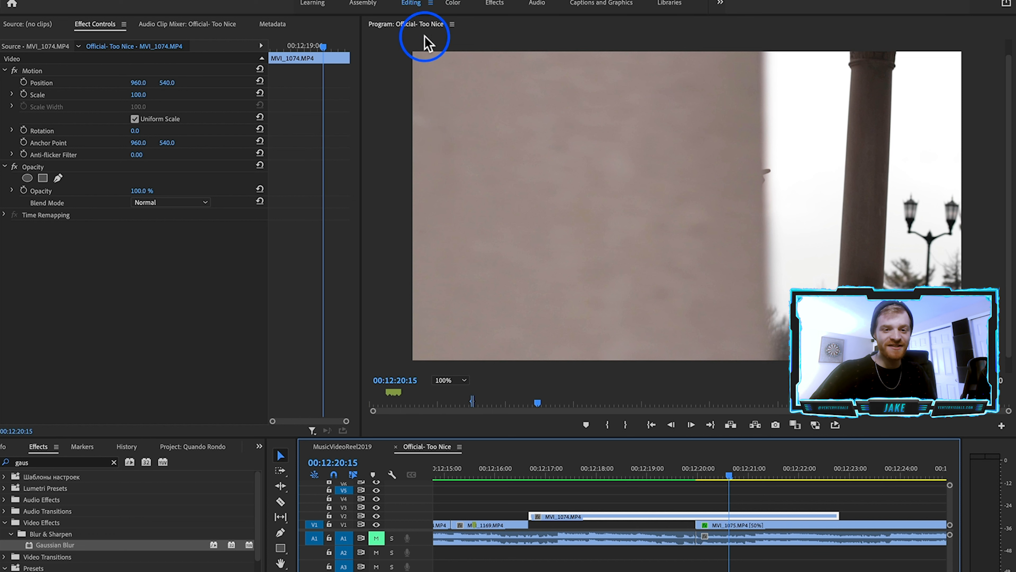
click(42, 178)
drag(619, 166, 400, 42)
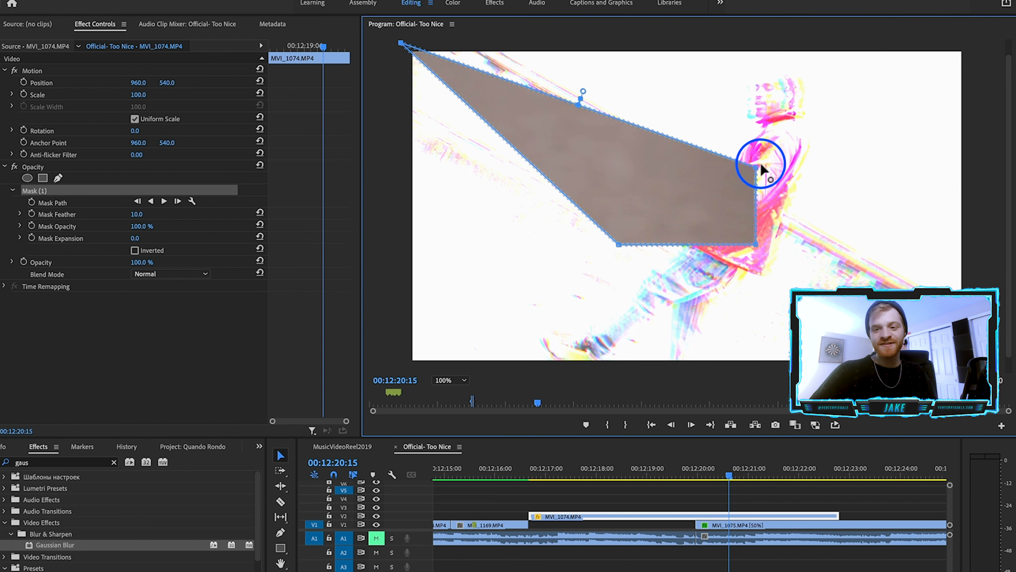
drag(757, 168, 971, 47)
drag(755, 244, 973, 339)
drag(617, 246, 402, 367)
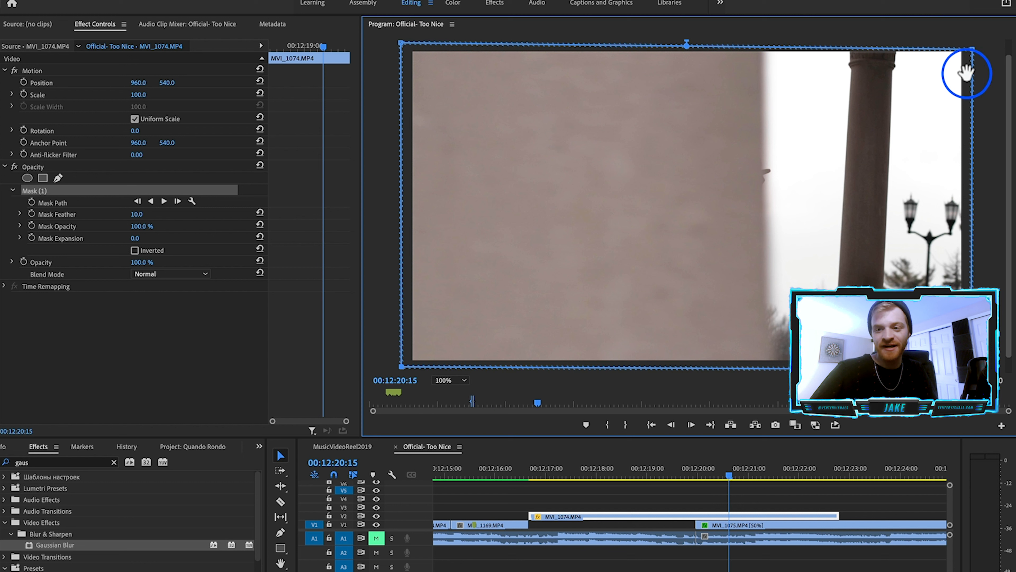
drag(972, 49, 975, 44)
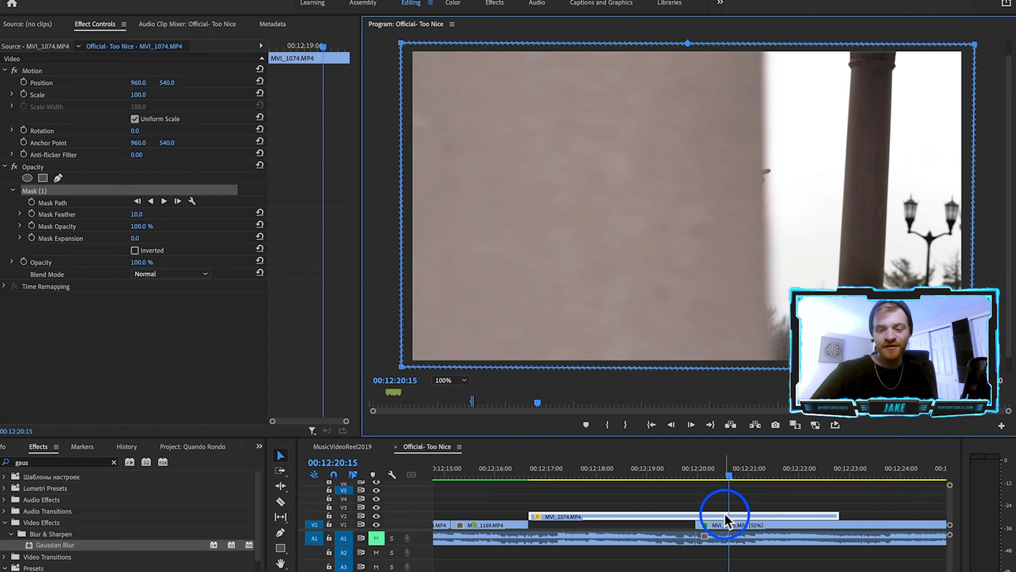
Start keyframing the Mask Path of MVI_1074.MP4's Mask (1) at 00:12:20:15.
click(736, 520)
click(890, 471)
drag(890, 471, 826, 469)
click(376, 515)
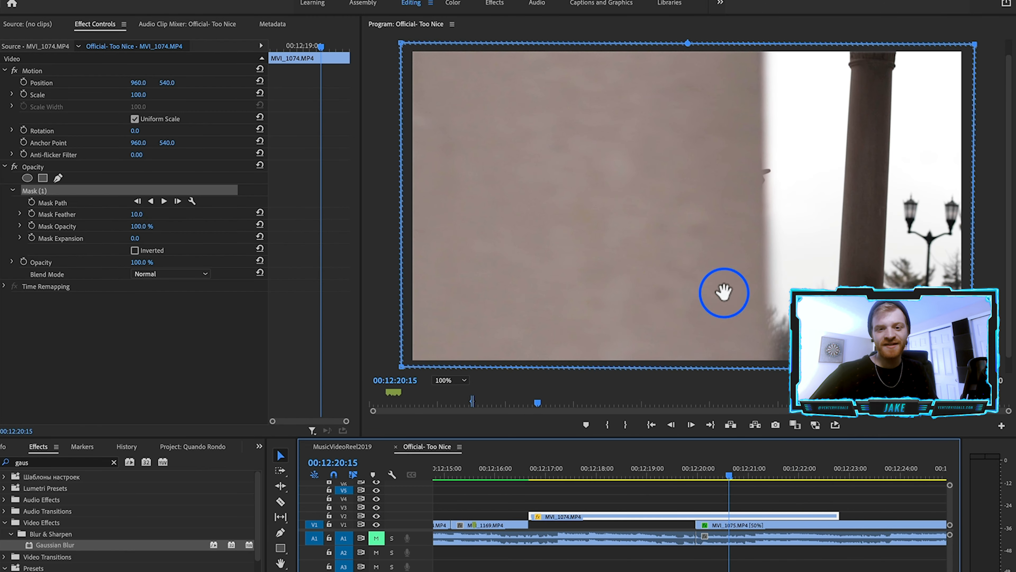
click(187, 200)
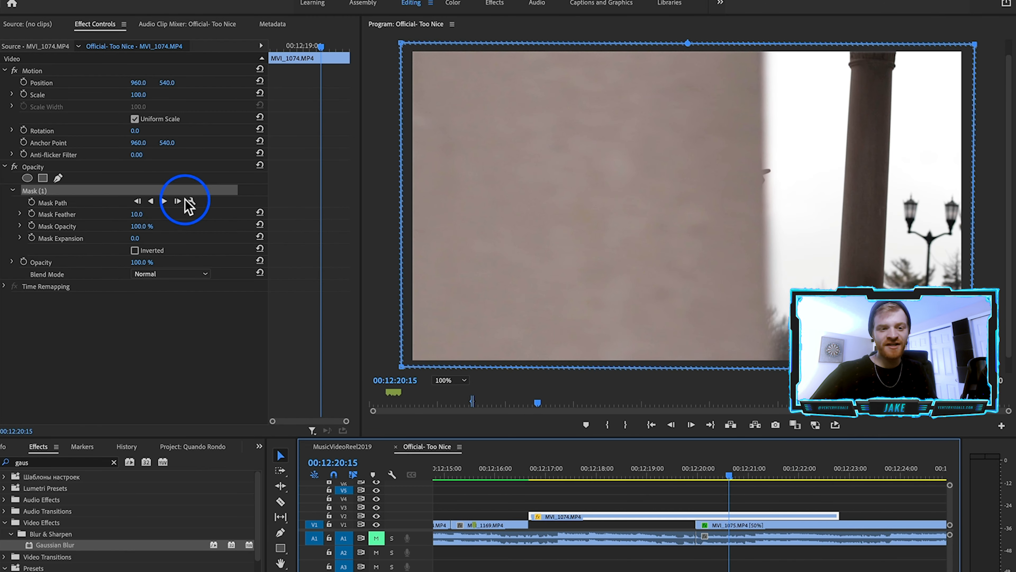
click(32, 202)
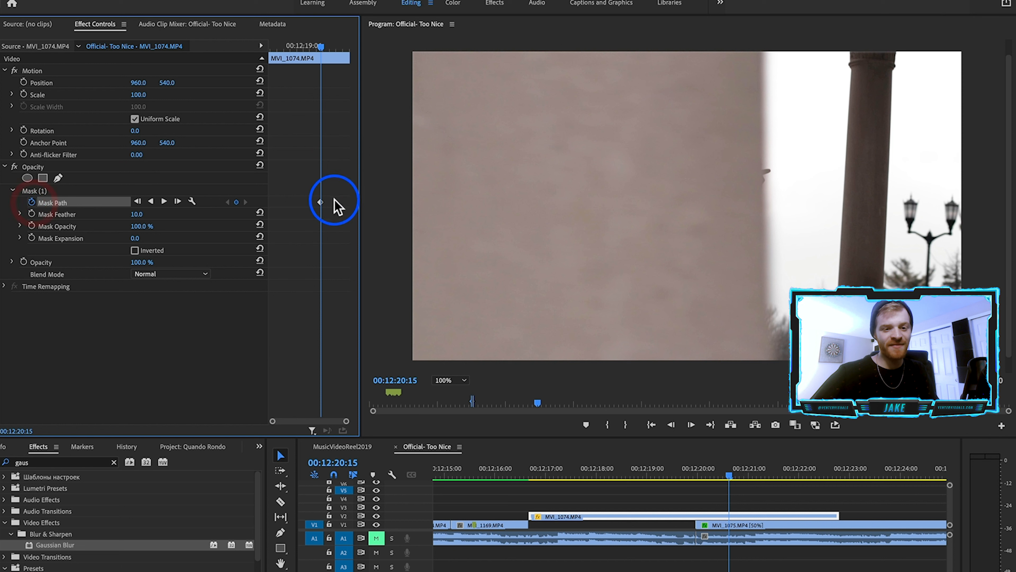
Split the V2 MVI_1074.MP4 clip at 00:12:20:15 and select the part after the cut.
scroll(726, 517, up, 3)
key(c)
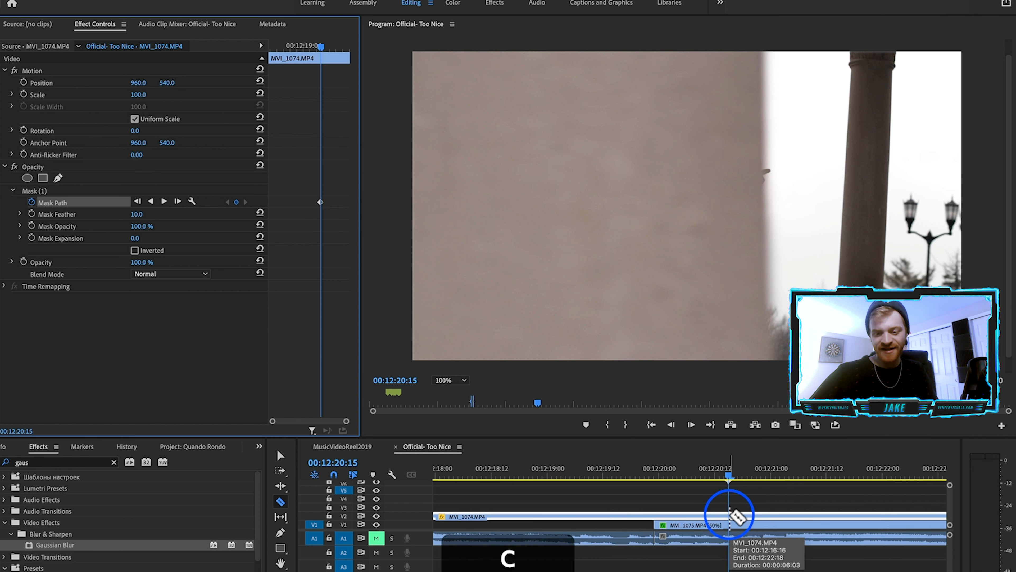
click(730, 516)
key(v)
click(739, 518)
scroll(739, 518, right, 2)
scroll(738, 519, right, 2)
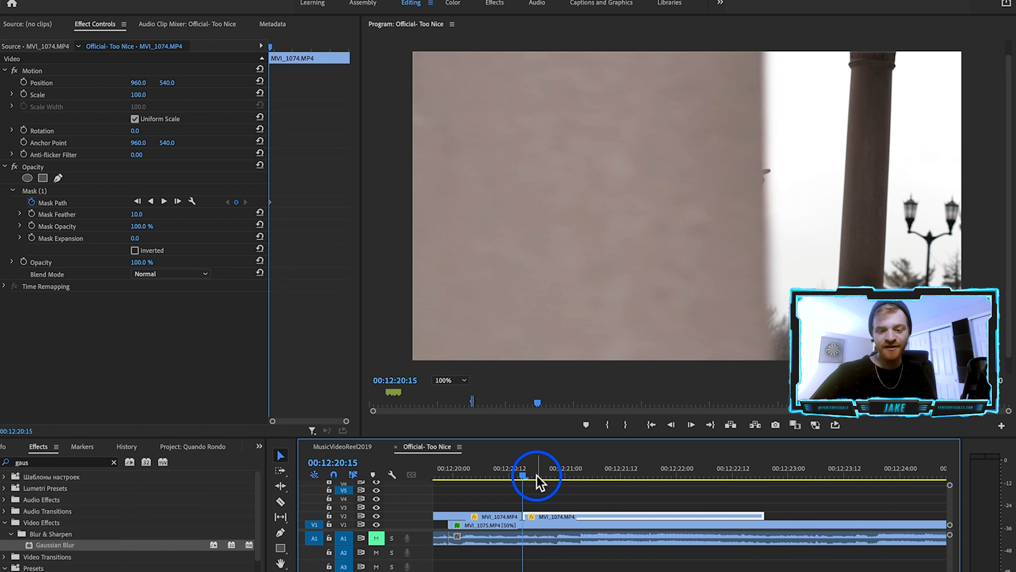
At 00:12:21:01, move the left edge of MVI_1074.MP4's Mask (1) just past the right side of the frame.
drag(270, 46, 283, 47)
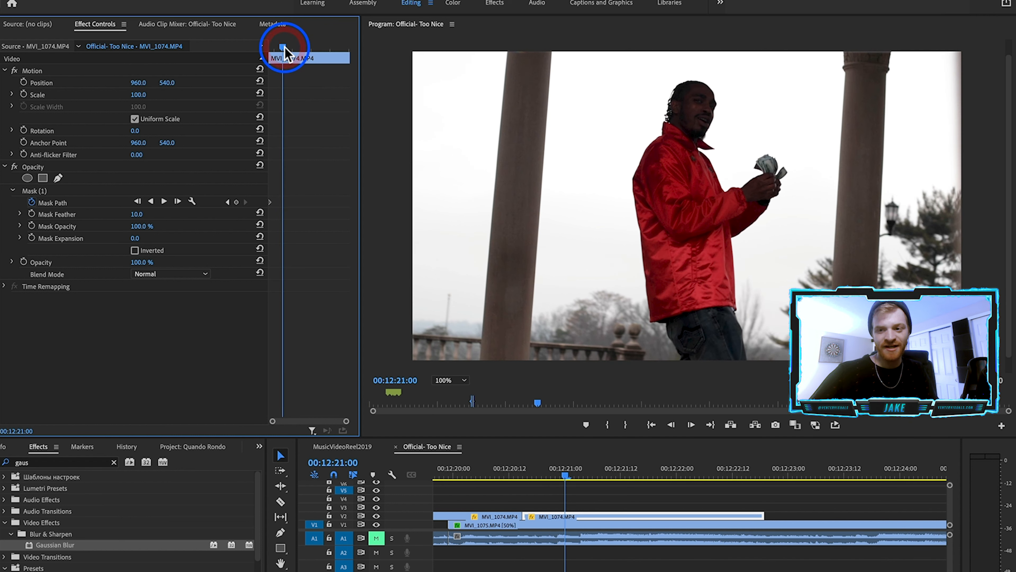
key(Right)
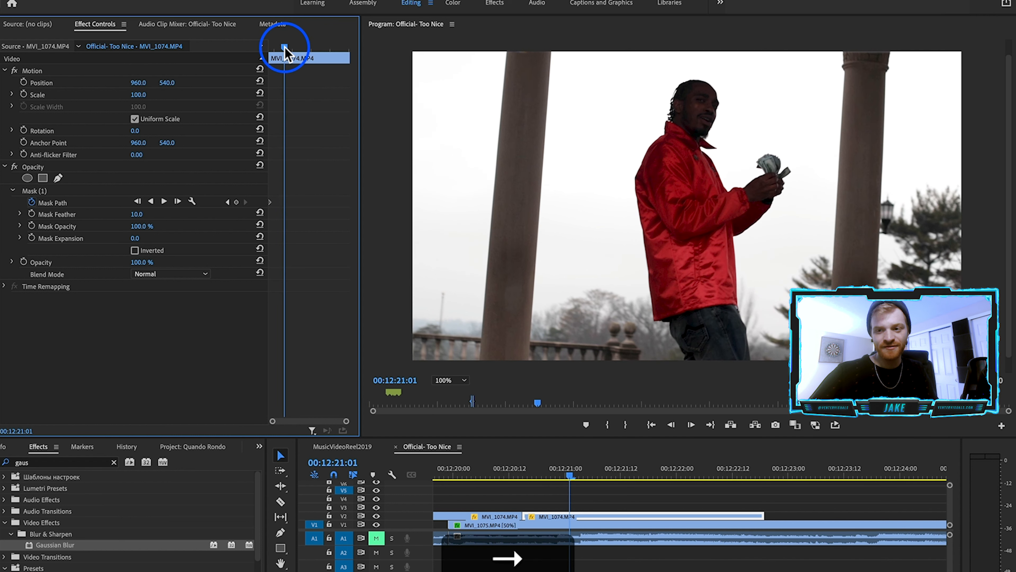
click(37, 191)
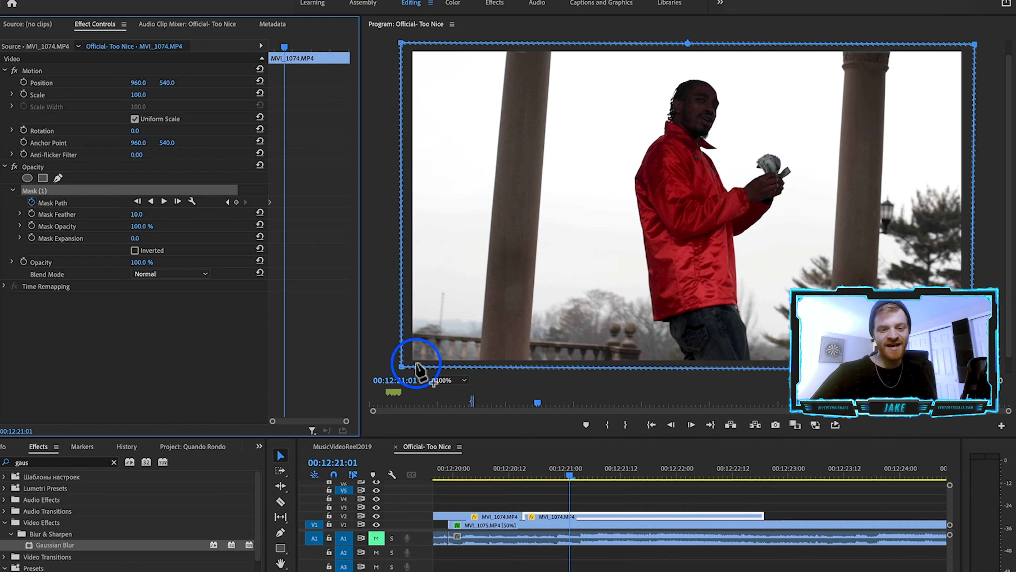
click(500, 28)
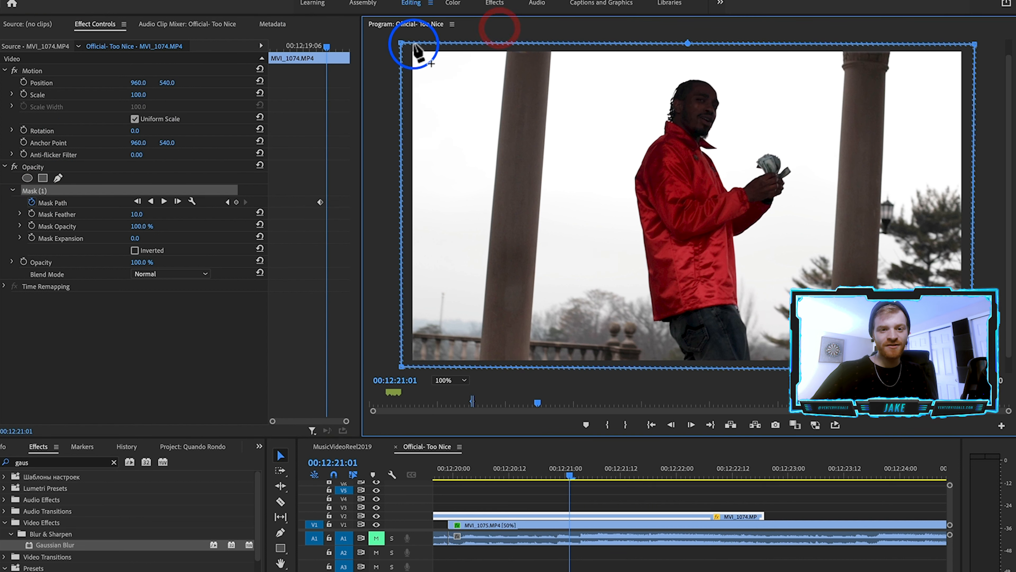
key(shift)
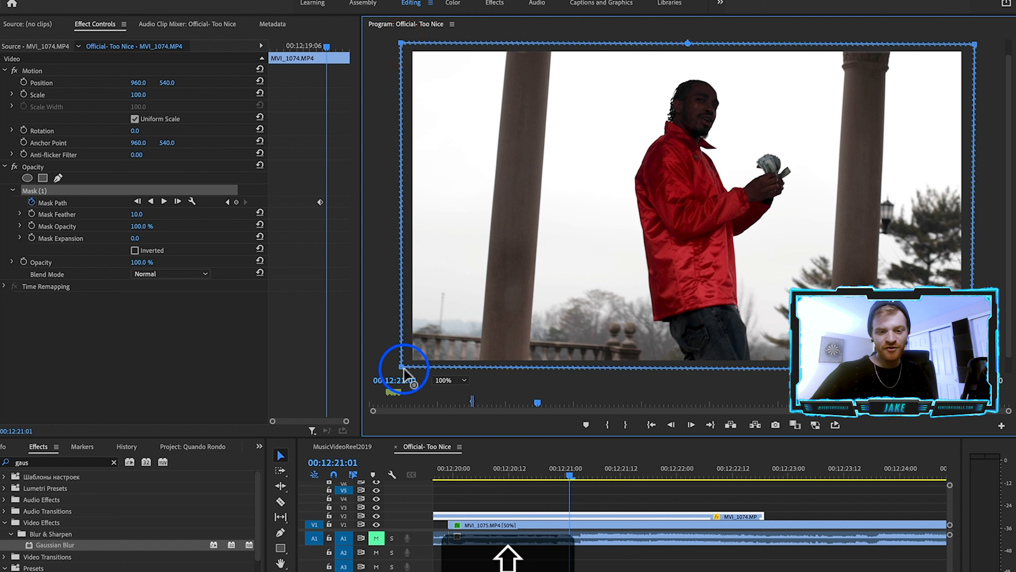
drag(406, 368, 964, 367)
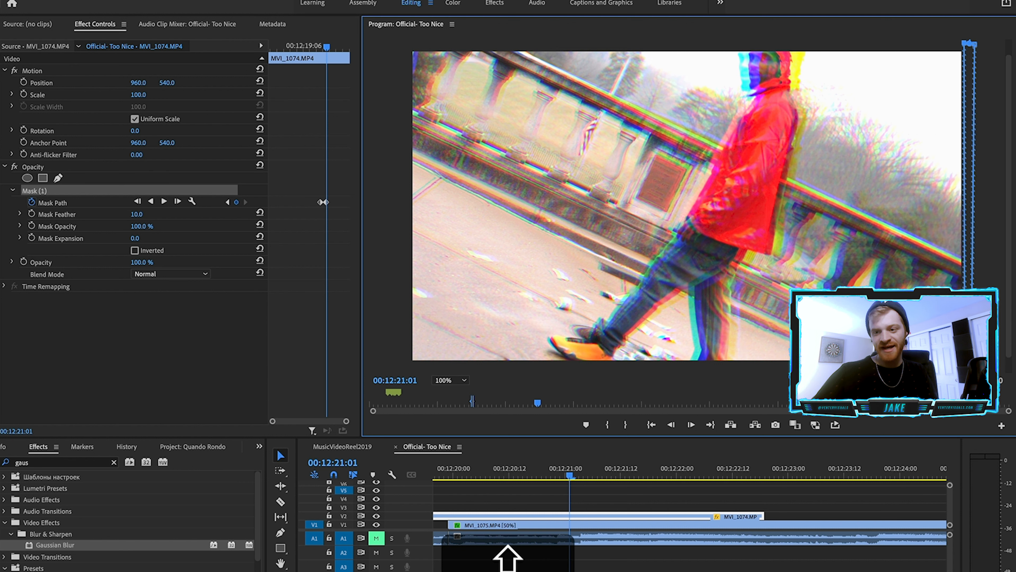
Step back frame by frame to 00:12:20:16 and check how the mask edge follows the passing pole.
click(596, 494)
key(Left)
key(Left)
key(Left)
key(Left)
key(Left)
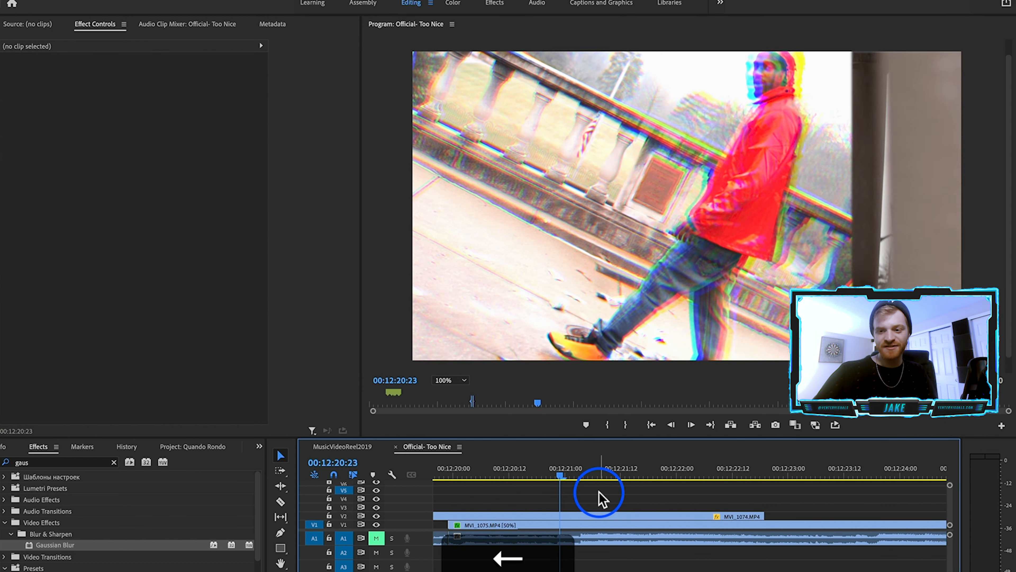
key(Left)
key(Left)
key(Left)
key(Left)
key(Left)
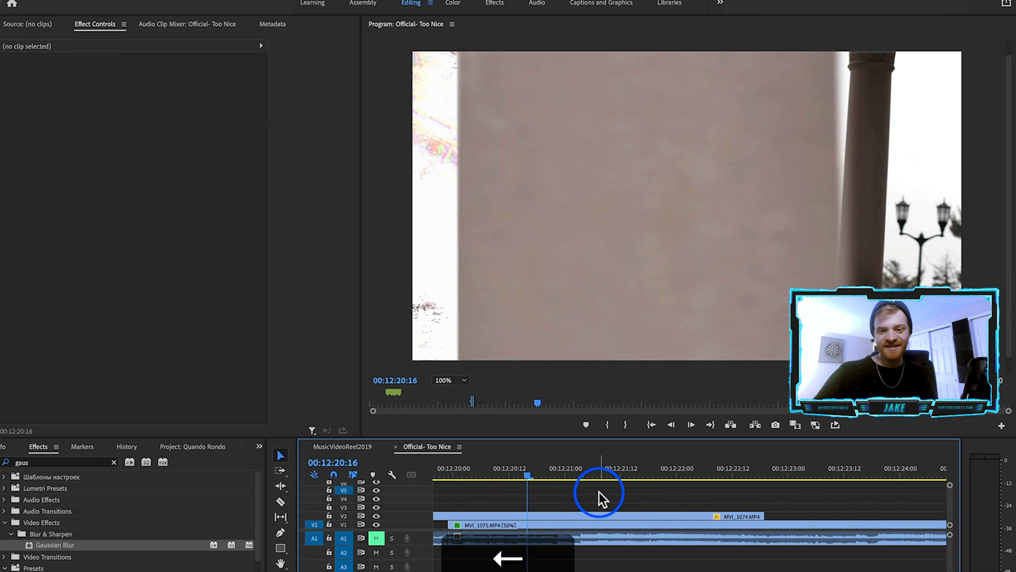
At 00:12:20:21, shift the left corners of MVI_1074.MP4's Mask (1) right onto the pole's left edge.
key(Right)
key(Right)
key(Right)
key(Right)
key(Right)
key(Right)
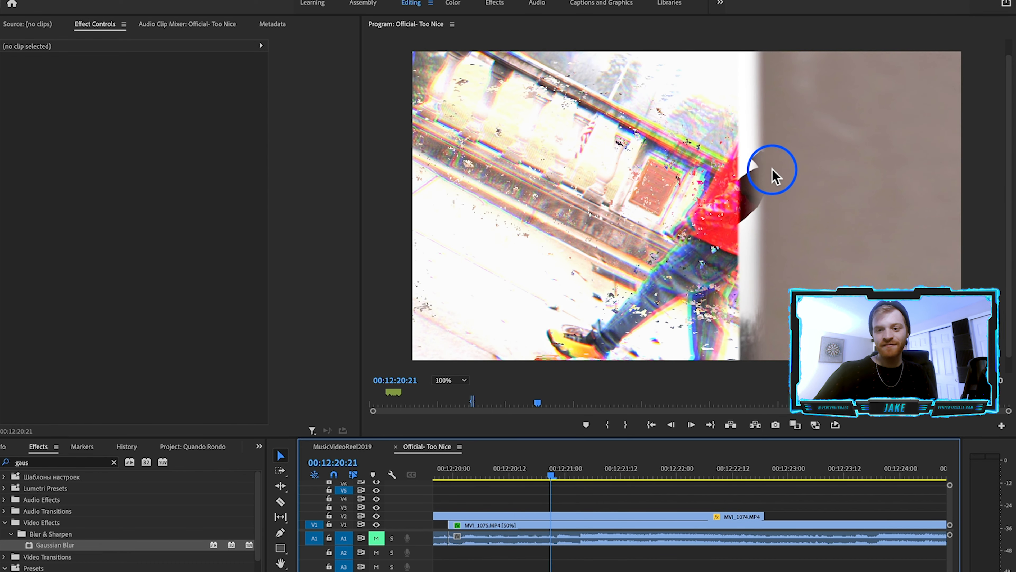
click(546, 520)
scroll(321, 173, up, 3)
scroll(321, 172, down, 2)
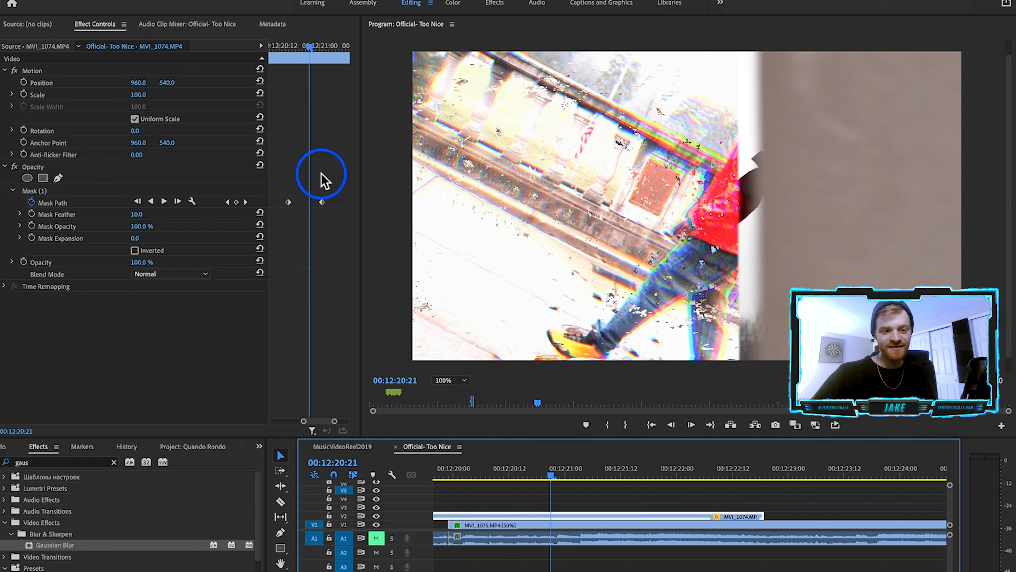
click(30, 192)
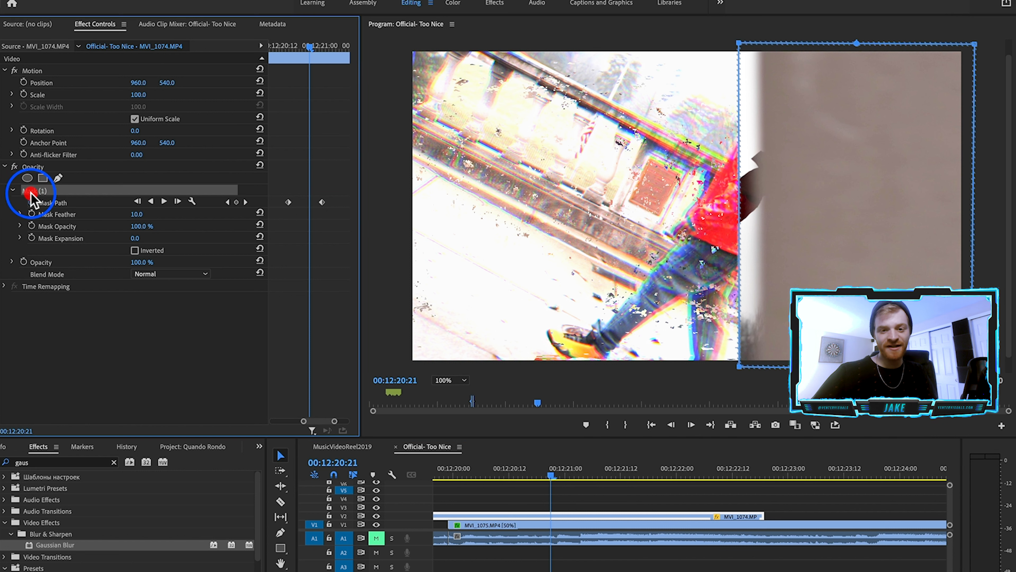
click(738, 43)
drag(739, 367, 760, 367)
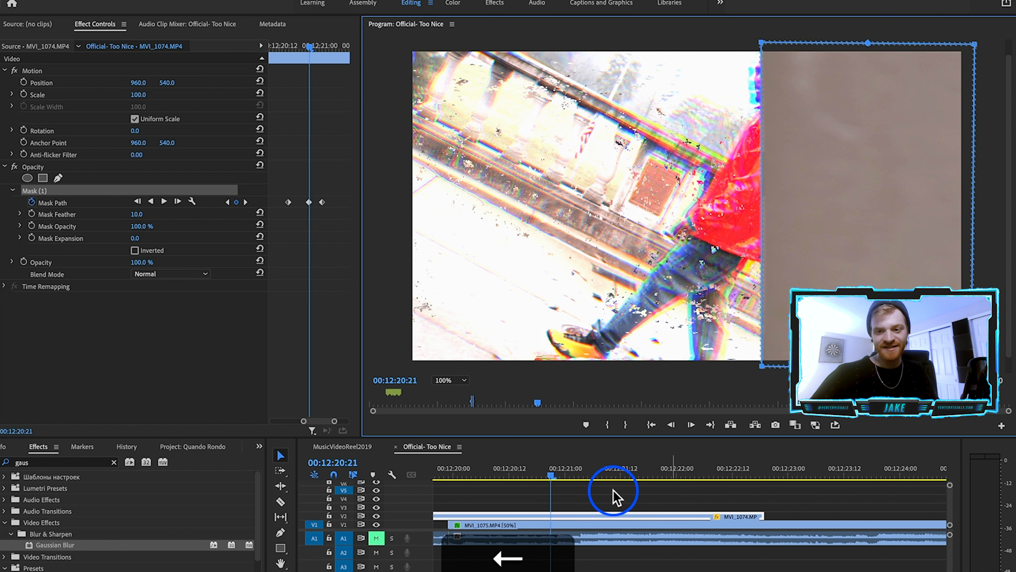
At 00:12:20:20, align the left edge of MVI_1074.MP4's Mask (1) with the pole's left edge.
click(606, 506)
key(Left)
key(Left)
key(Right)
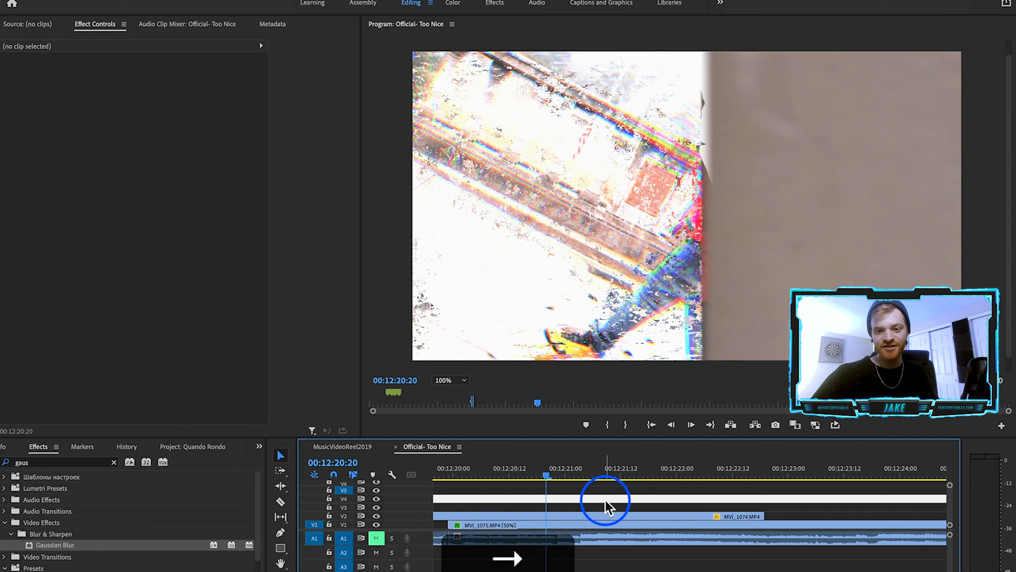
click(571, 516)
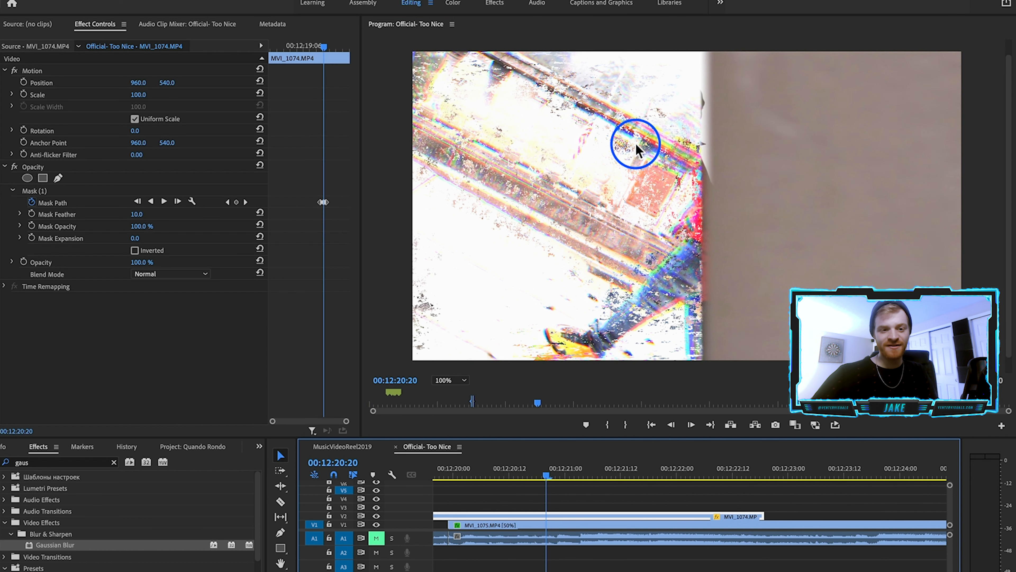
click(45, 192)
click(699, 42)
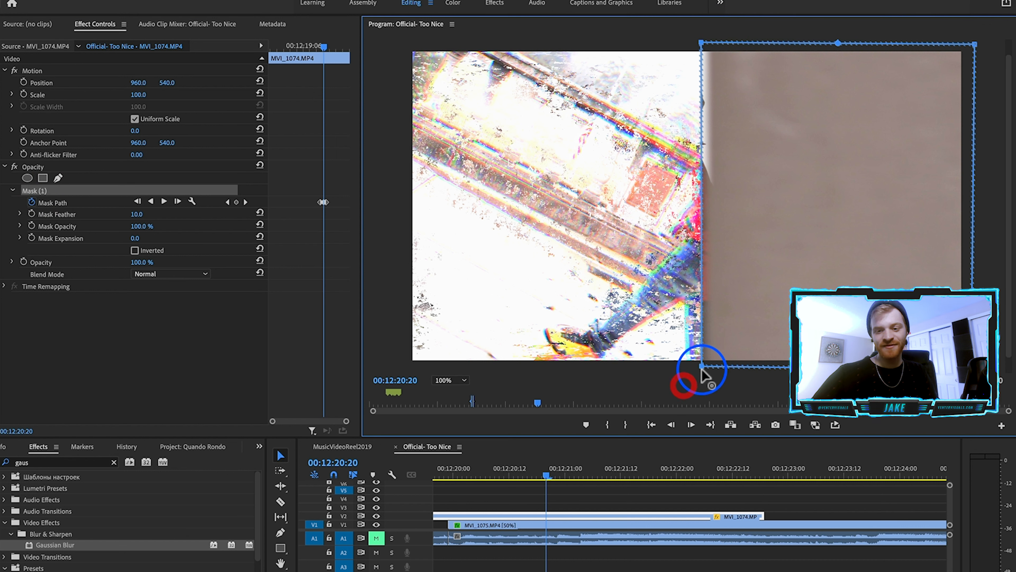
drag(701, 365, 713, 365)
At 00:12:20:22, move the left edge of MVI_1074.MP4's Mask (1) right to meet the pole's left edge.
click(606, 498)
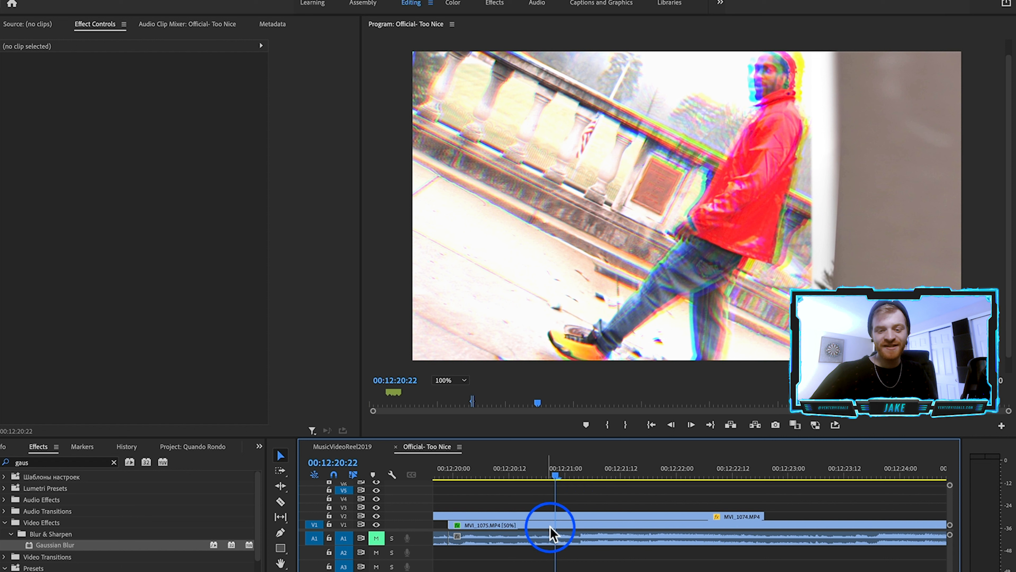
click(553, 525)
click(554, 516)
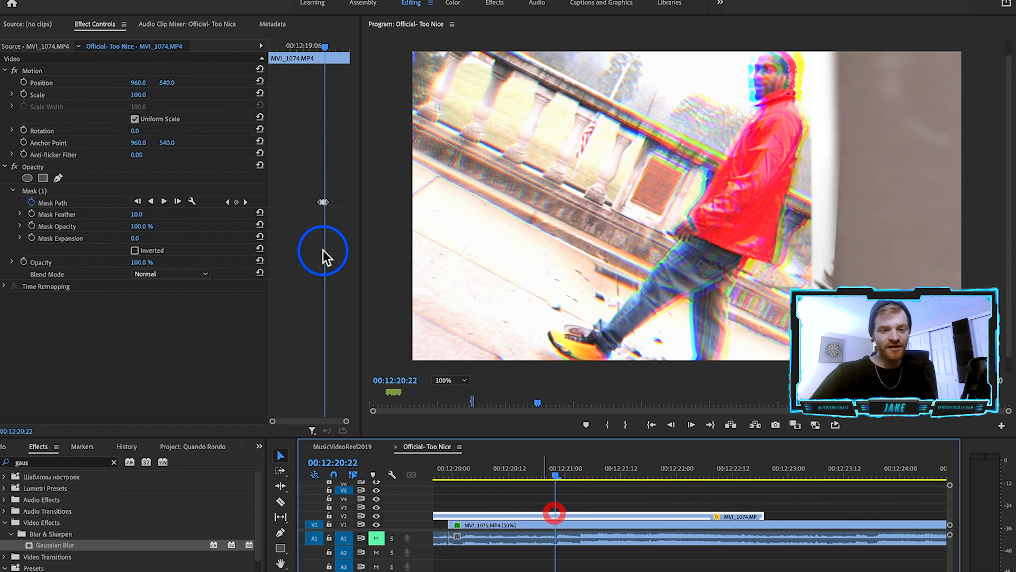
click(56, 192)
drag(820, 42, 837, 42)
At 00:12:21:00, move the left edge of MVI_1074.MP4's Mask (1) beyond the frame to hide the remaining strip.
key(Right)
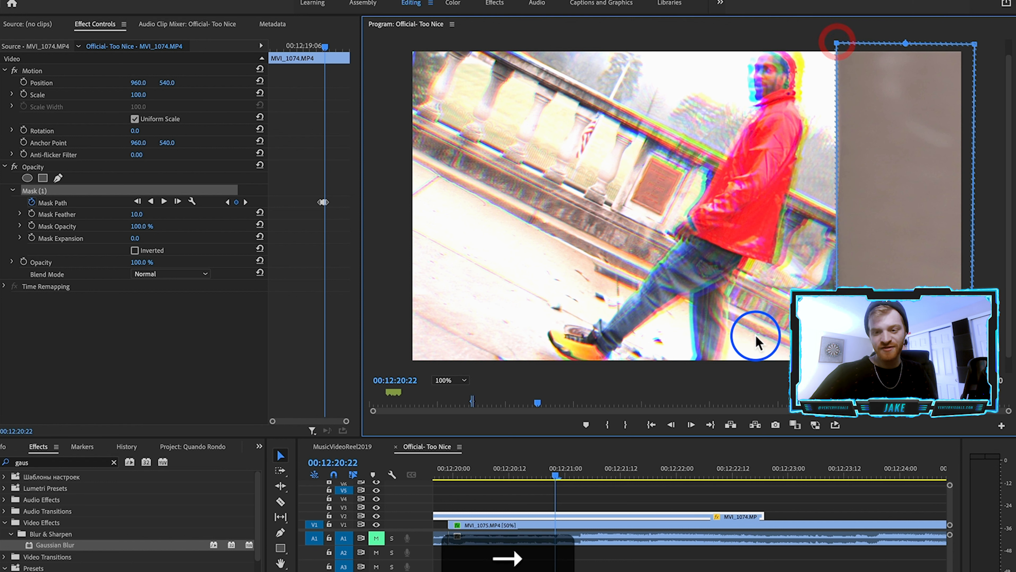
click(587, 509)
key(Right)
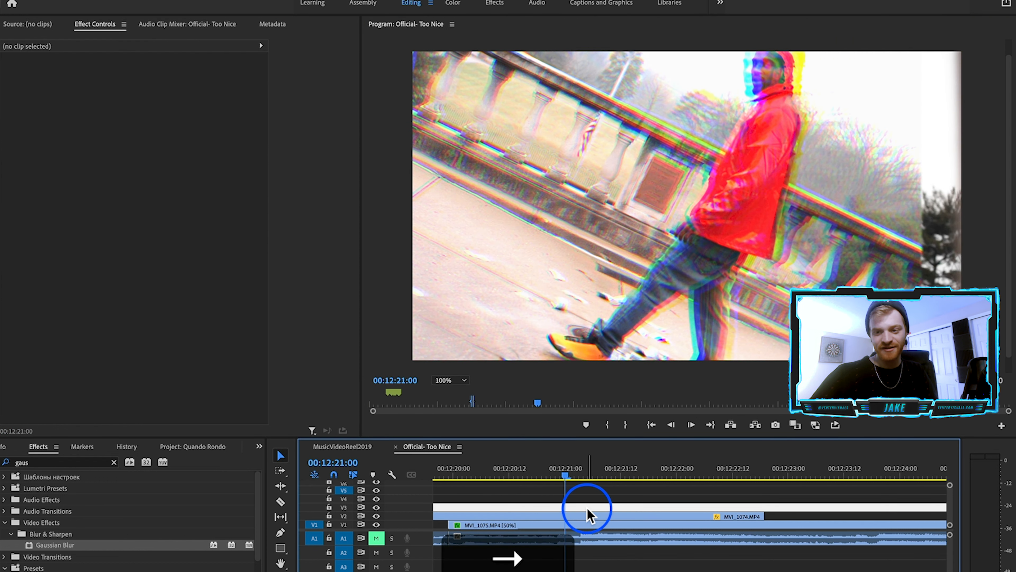
click(614, 517)
click(61, 192)
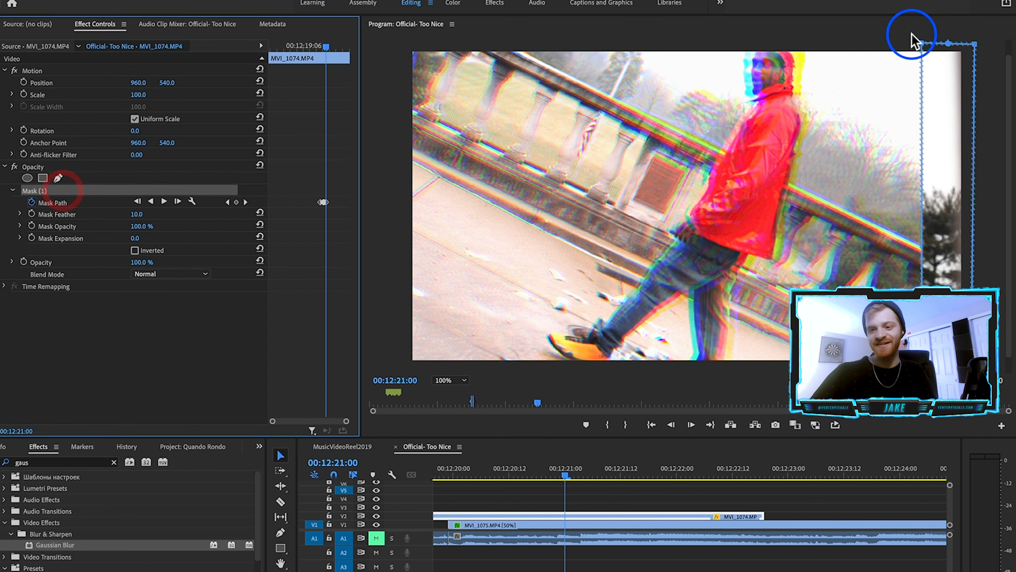
drag(921, 41, 963, 42)
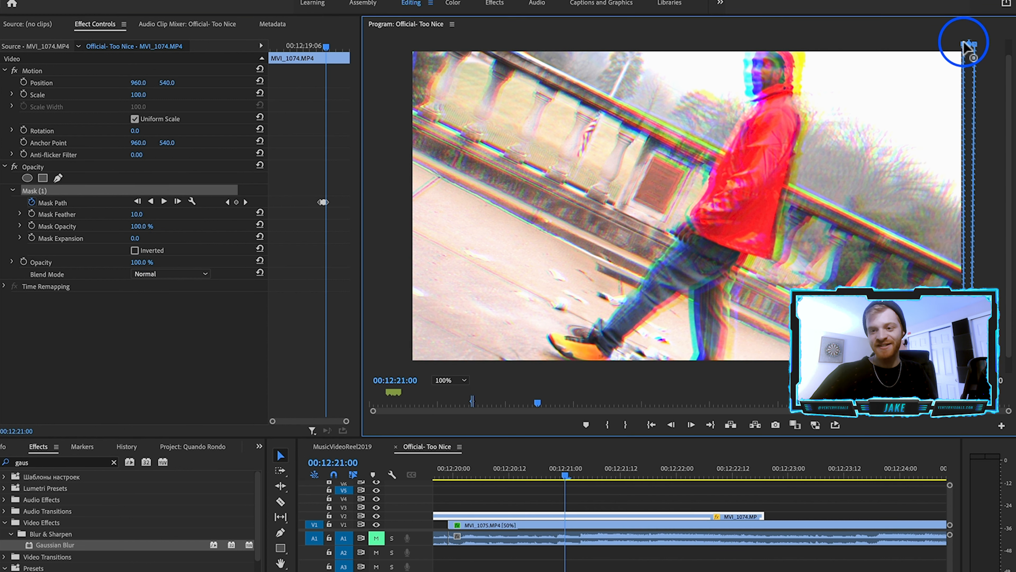
Go to 00:12:20:20 and set the Mask Feather of MVI_1074.MP4's Mask (1) to 28.
key(Left)
mouse_move(544, 477)
mouse_down()
mouse_move(571, 481)
mouse_move(548, 482)
mouse_up()
click(173, 226)
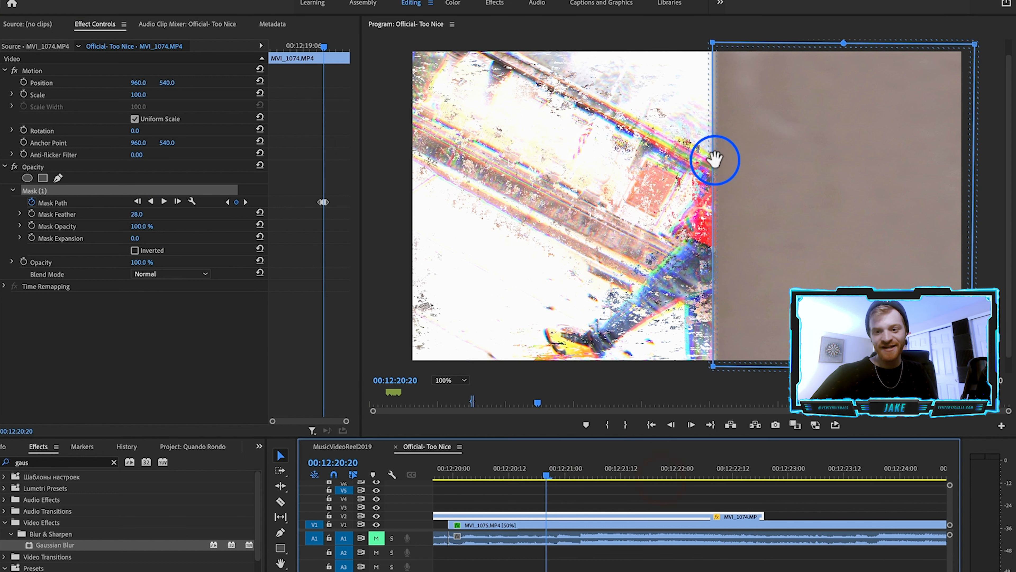
Play back the finished mask transition from about 00:12:19:07.
key(space)
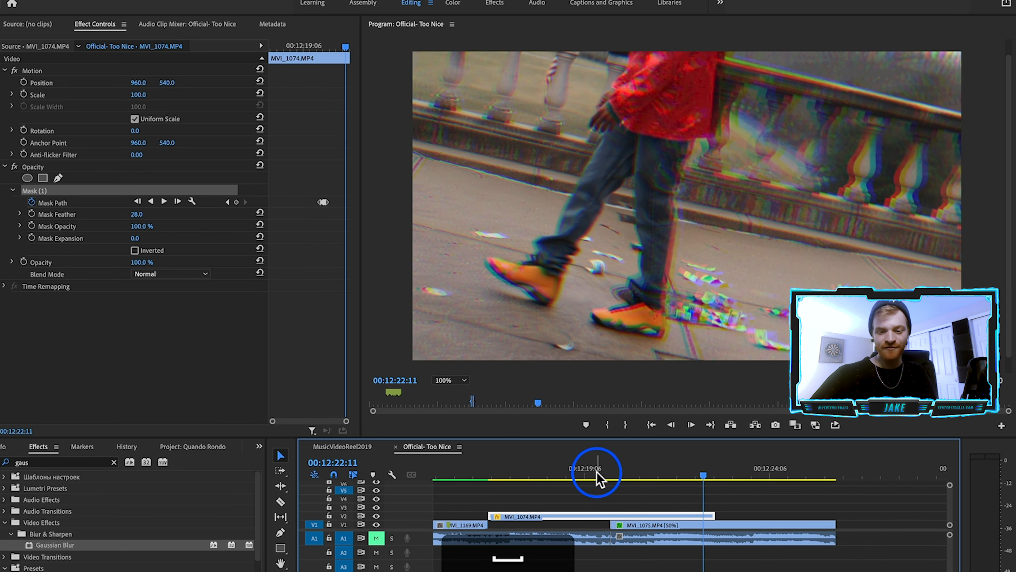
click(579, 457)
key(space)
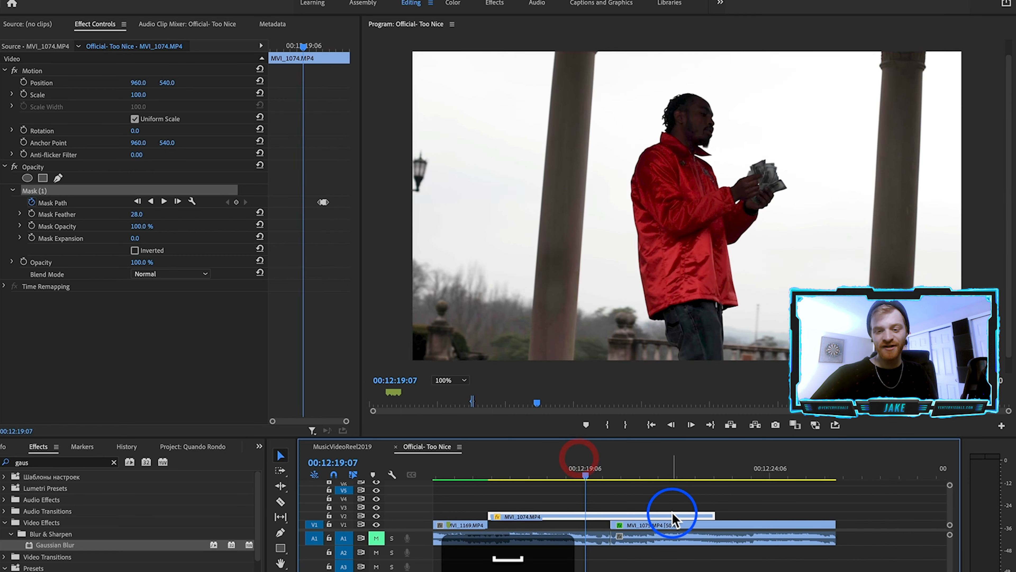
Examine the glow blob effect in the Quando Rondo - Real Steppa example clip between 00:11:55:22 and 00:11:57:02.
scroll(608, 508, down, 3)
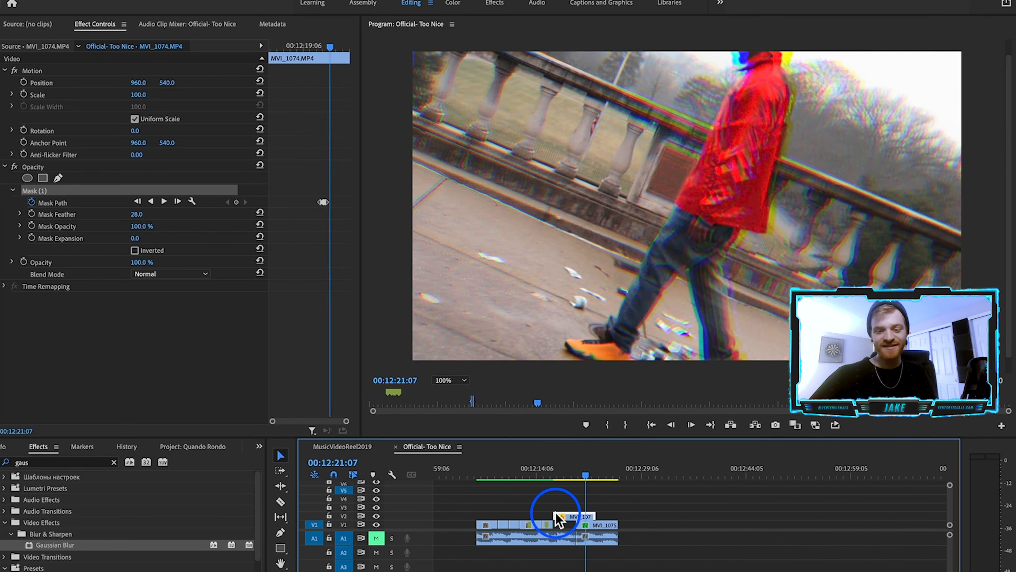
scroll(462, 533, down, 5)
scroll(775, 502, up, 3)
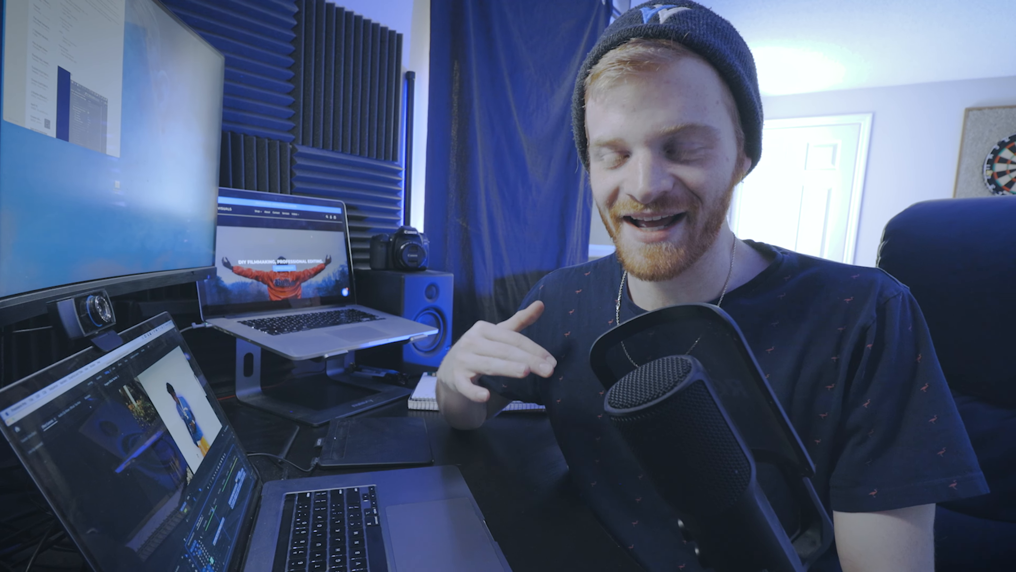
click(549, 526)
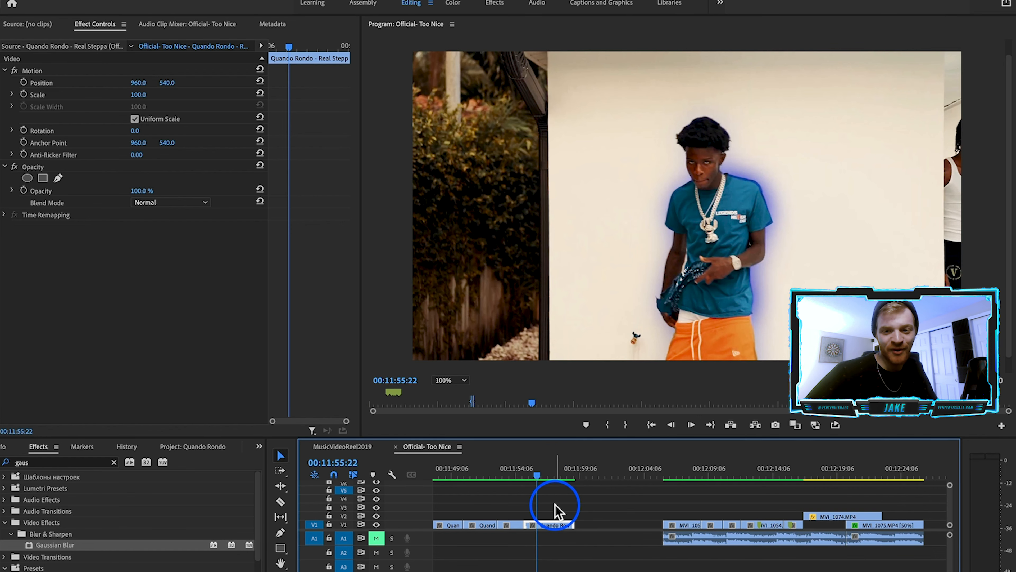
drag(538, 471, 553, 472)
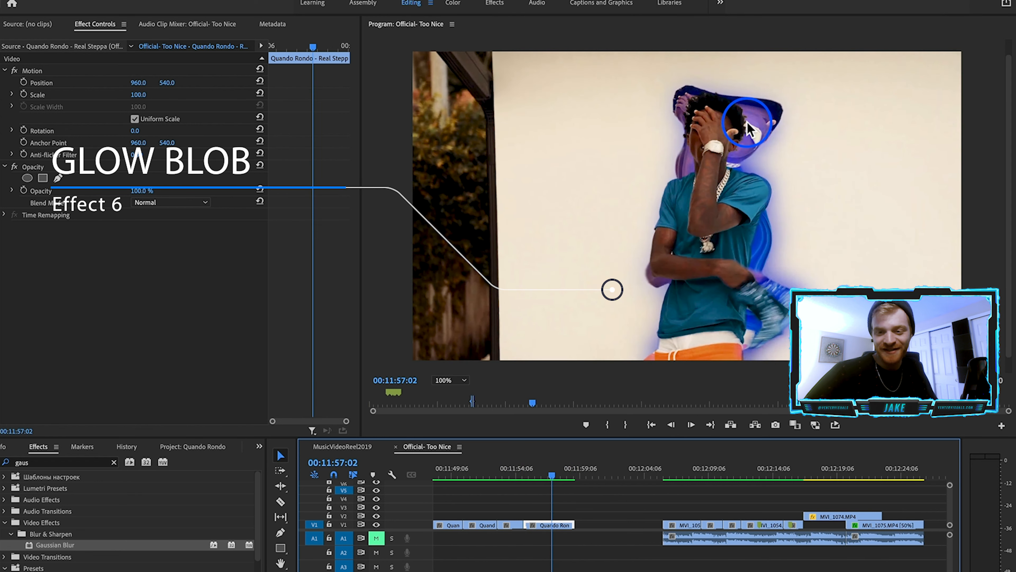
mouse_move(553, 472)
mouse_down()
mouse_move(563, 471)
mouse_move(550, 473)
mouse_up()
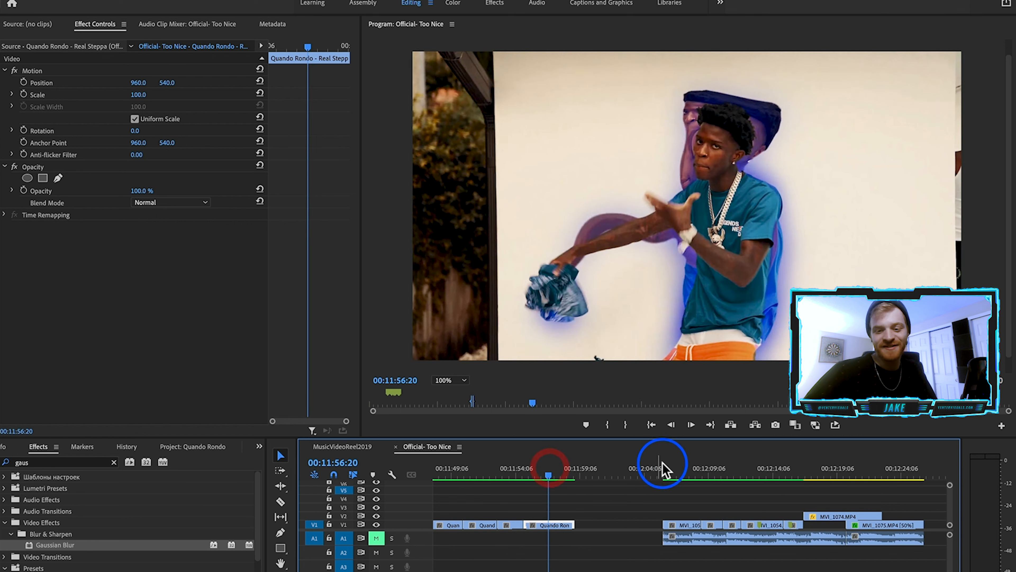
Split the V1 MVI_1054.MP4 clip at 00:12:13:14.
mouse_move(698, 473)
mouse_down()
mouse_move(769, 474)
mouse_move(709, 476)
mouse_up()
scroll(766, 464, up, 5)
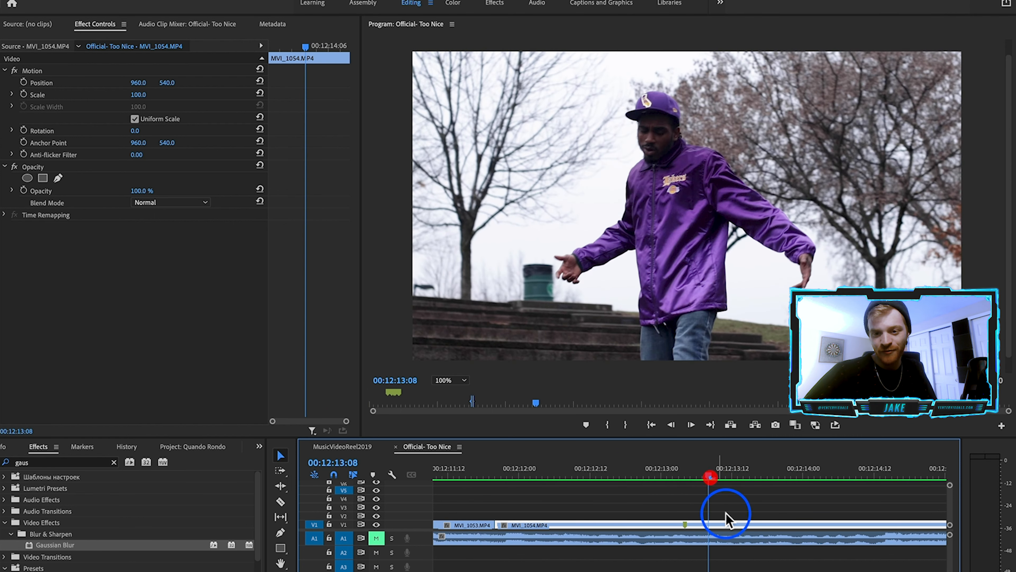
scroll(726, 513, down, 5)
click(714, 475)
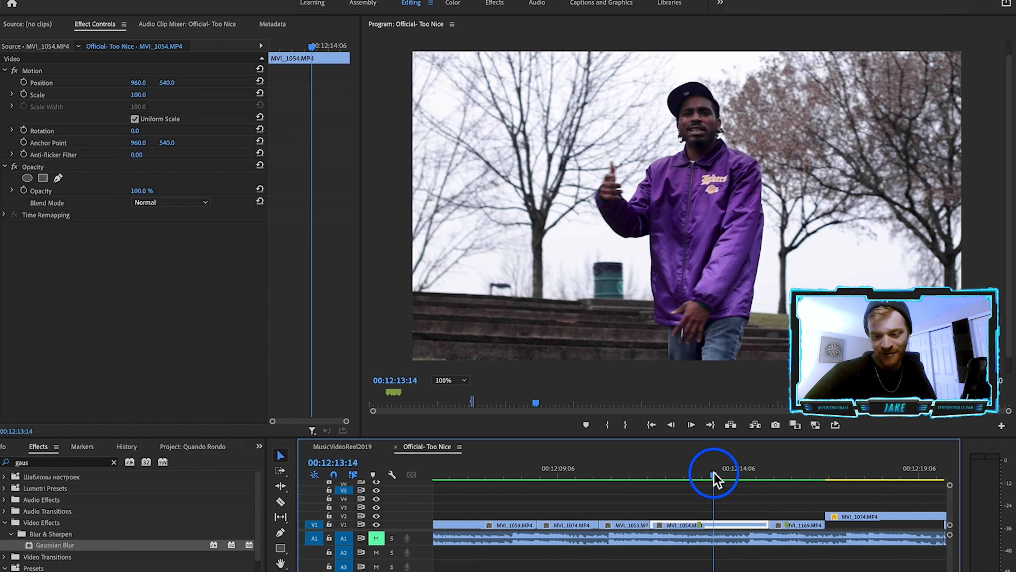
key(c)
click(717, 524)
key(v)
Nest the part of MVI_1054.MP4 after the cut, keeping the suggested sequence name.
right_click(735, 528)
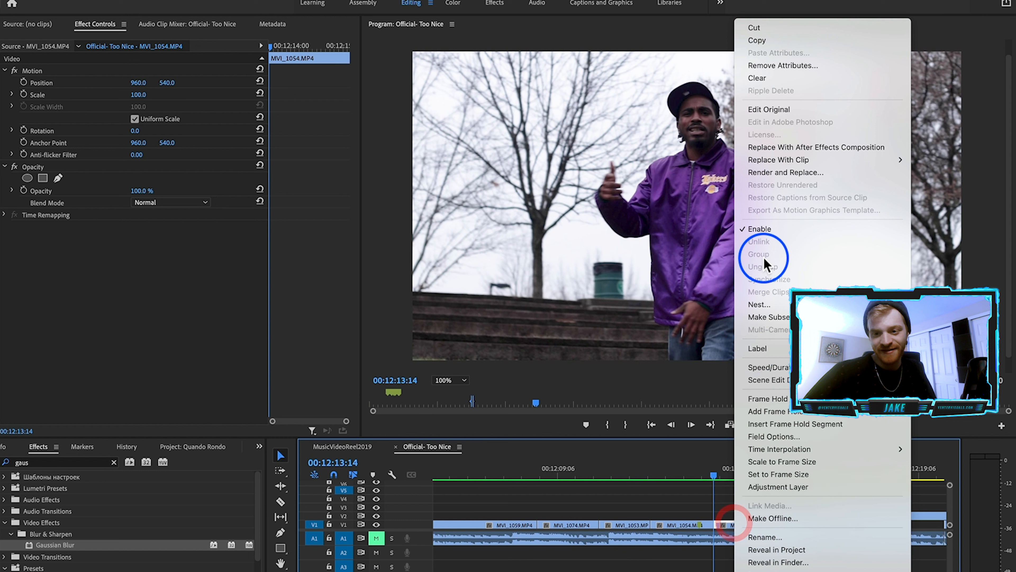
click(765, 304)
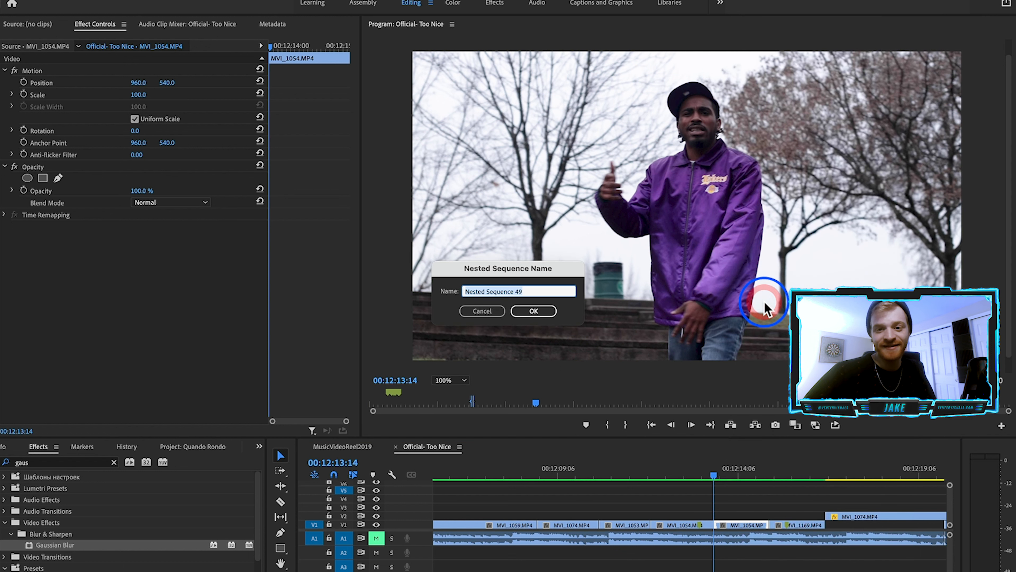
click(536, 311)
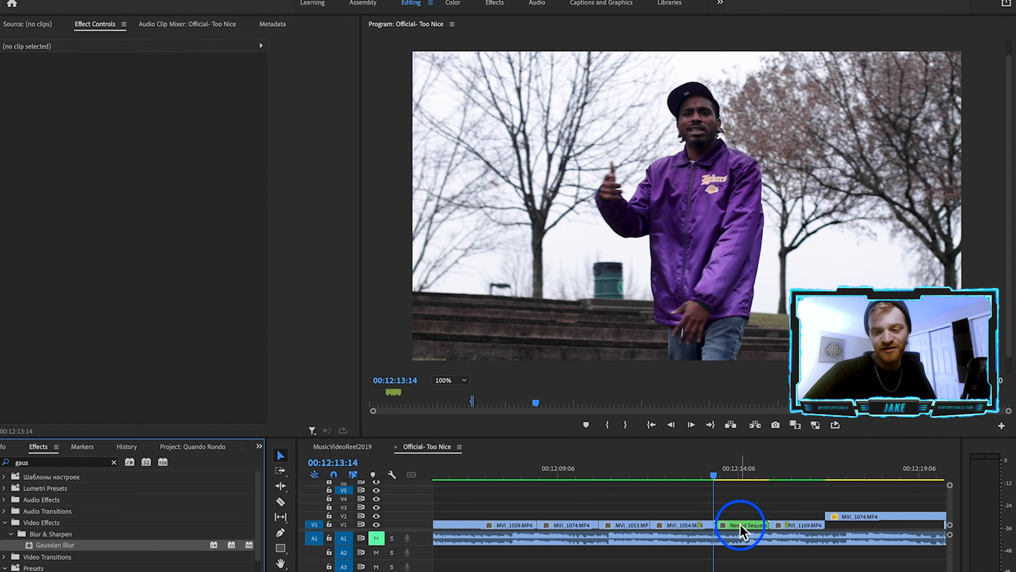
Replace the new nested sequence with an After Effects composition and open its layer for rotoscoping.
right_click(737, 527)
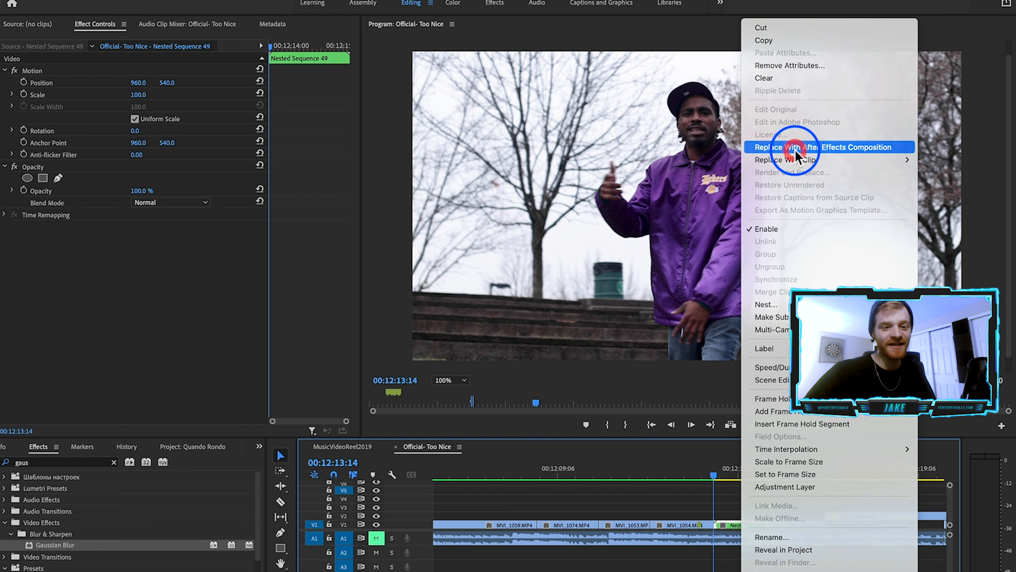
click(795, 149)
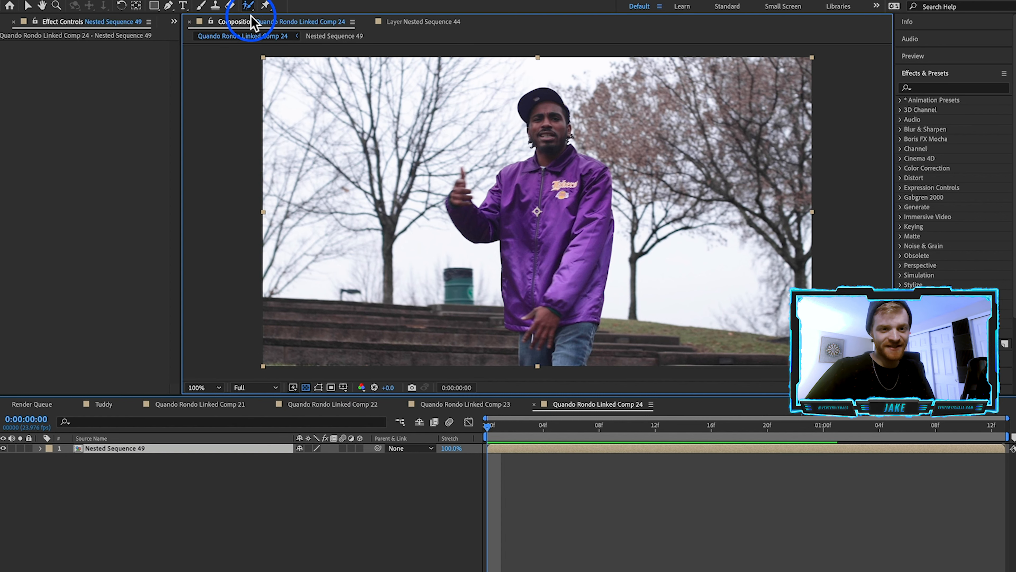
double_click(549, 159)
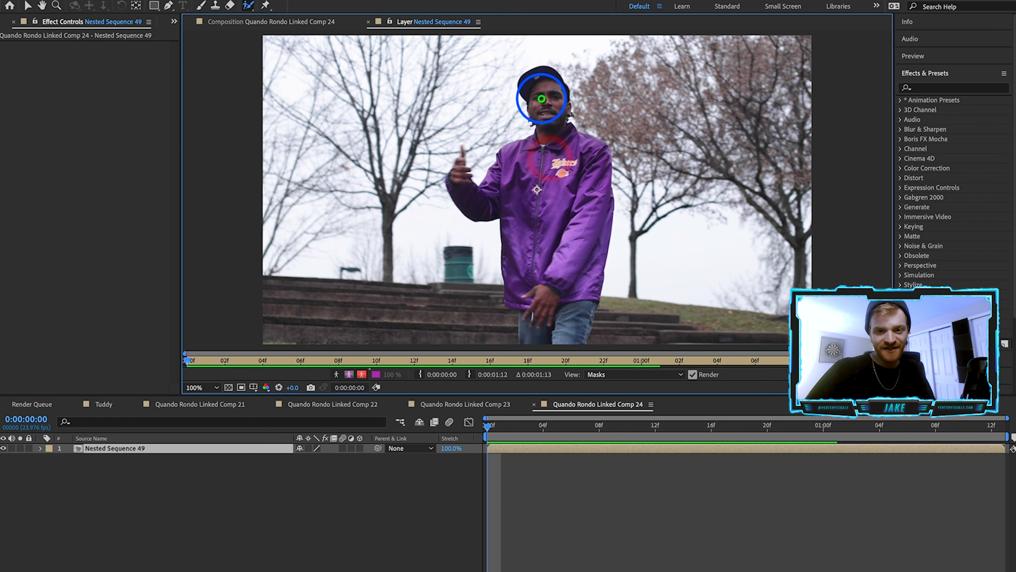
Select the man's head, jacket and both hands with Roto Brush strokes on the first frame.
drag(541, 99, 561, 135)
drag(550, 306, 548, 306)
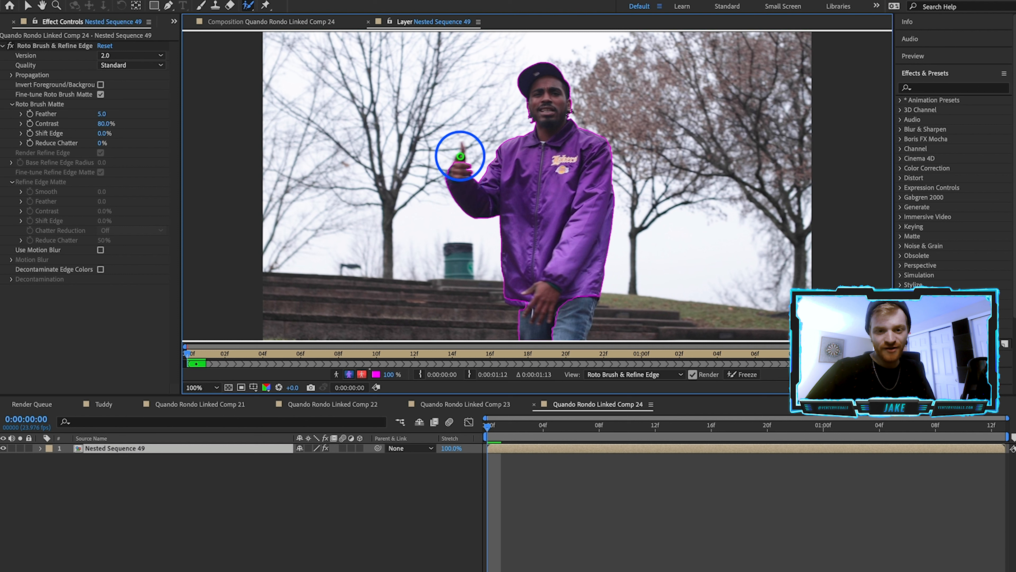
drag(461, 156, 464, 176)
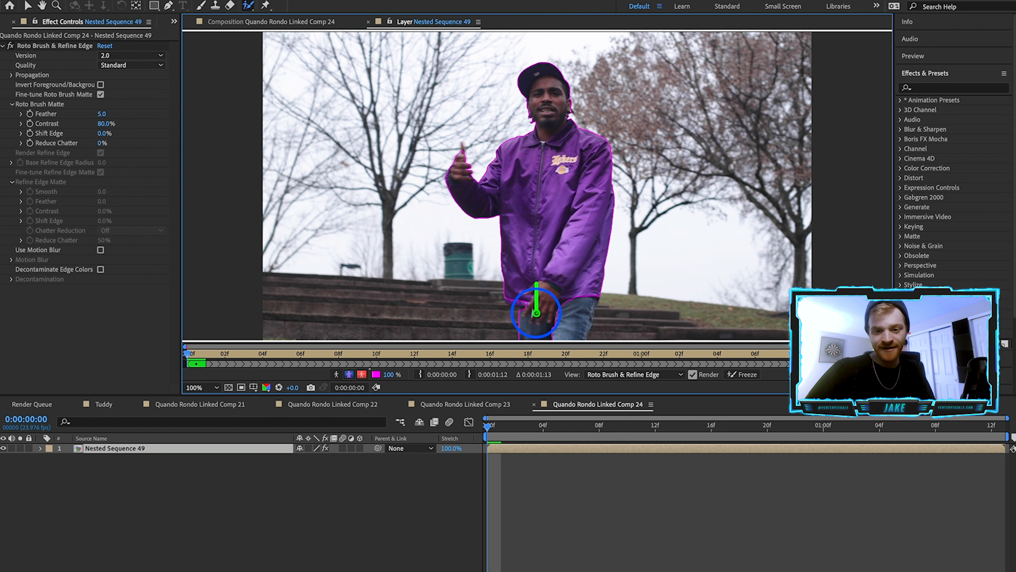
Propagate the Roto Brush selection of the man frame by frame to 0:00:01:12.
key(2)
drag(568, 188, 567, 268)
key(2)
key(2)
drag(561, 177, 554, 270)
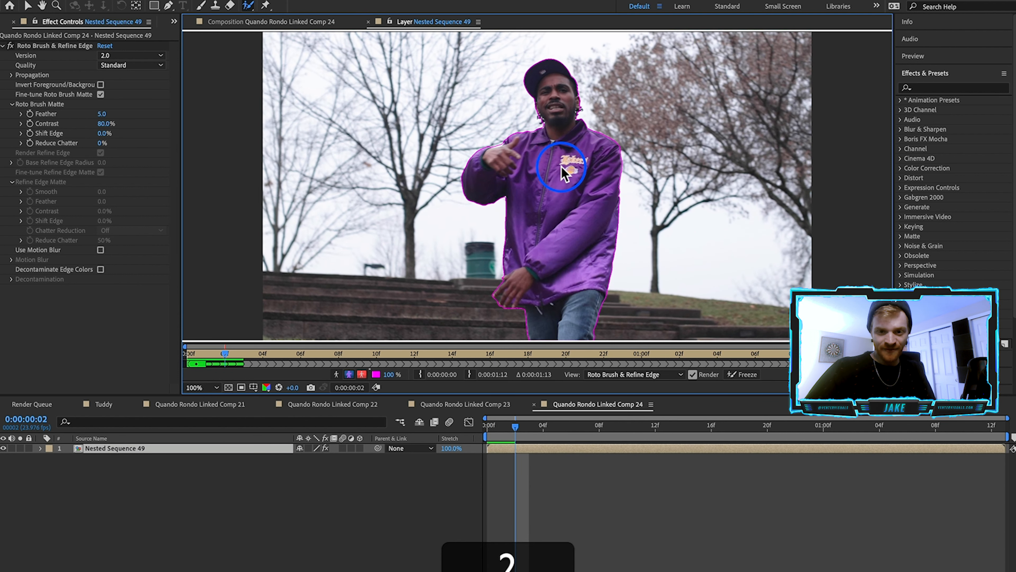
key(2)
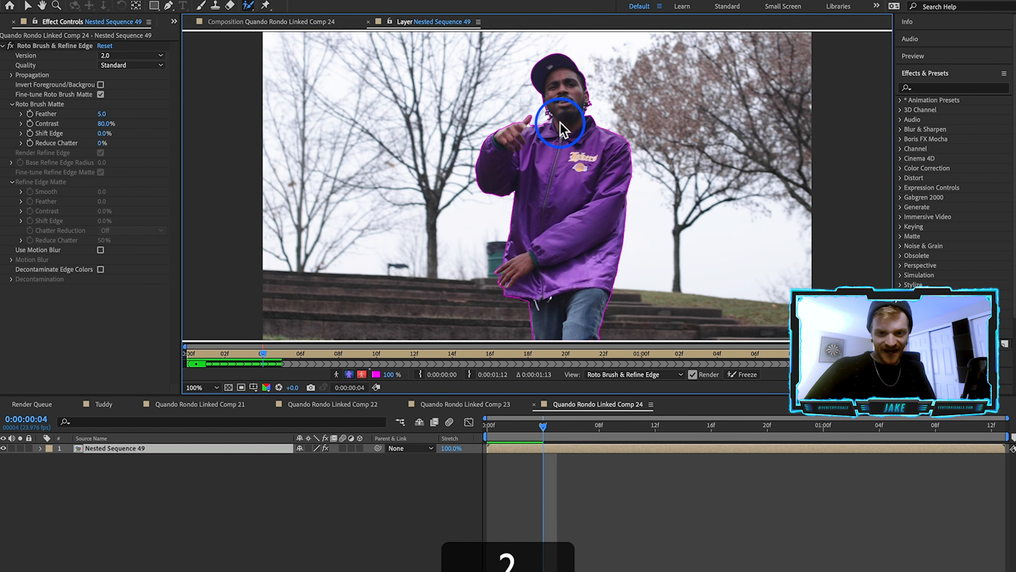
drag(560, 219, 562, 220)
key(2)
key(2)
key(2)
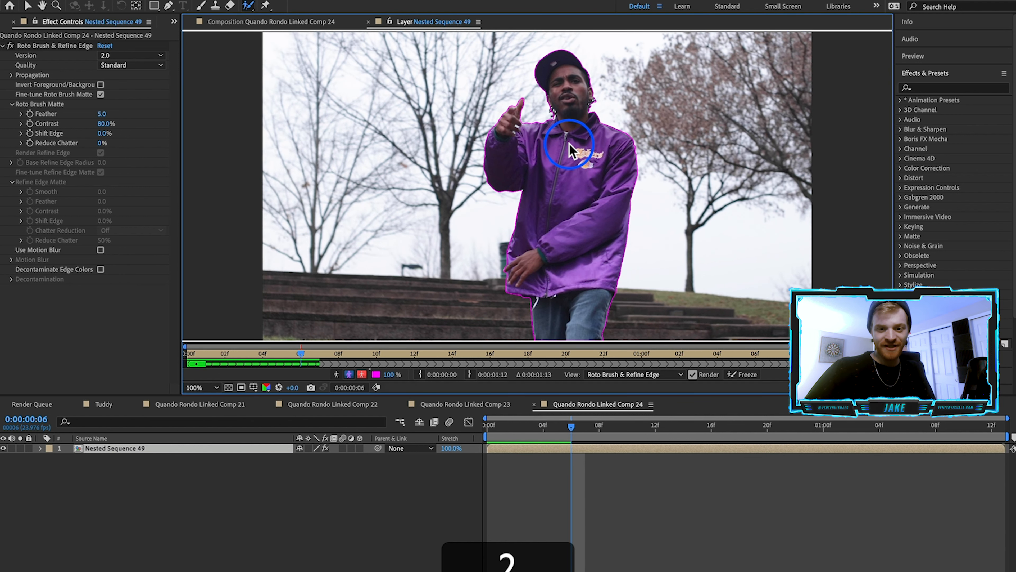
key(2)
key(2)
key(2)
key(2)
key(2)
key(2)
key(2)
key(2)
key(2)
key(2)
key(2)
key(2)
key(2)
key(2)
key(2)
key(2)
key(2)
key(2)
key(2)
key(2)
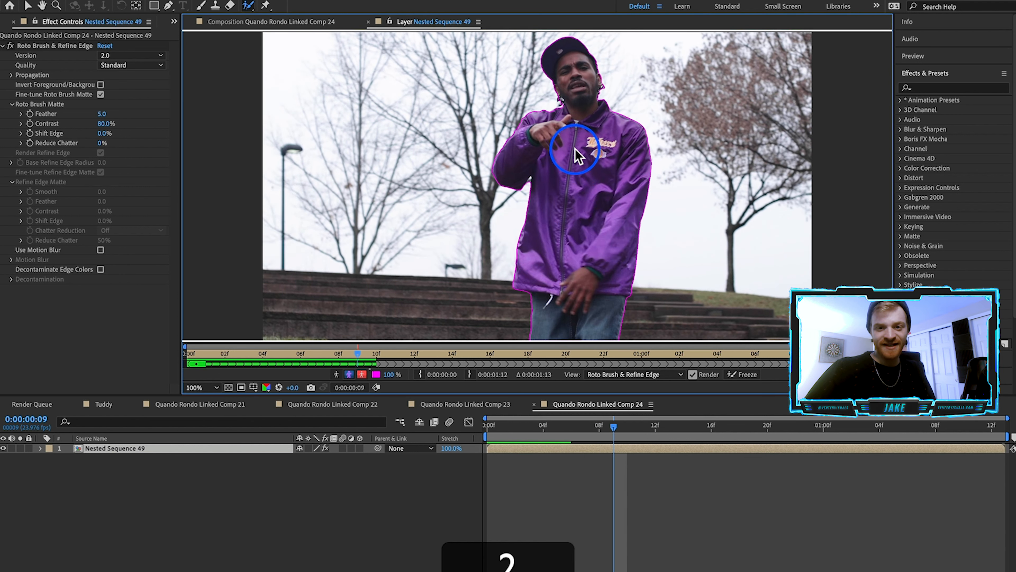
key(2)
key(2)
key(2)
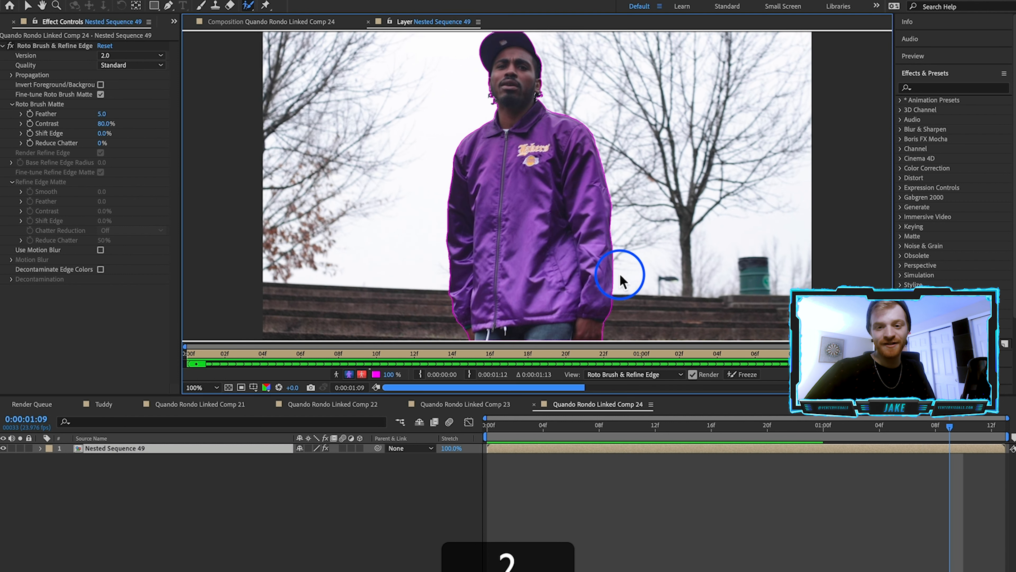
key(2)
key(2)
key(2)
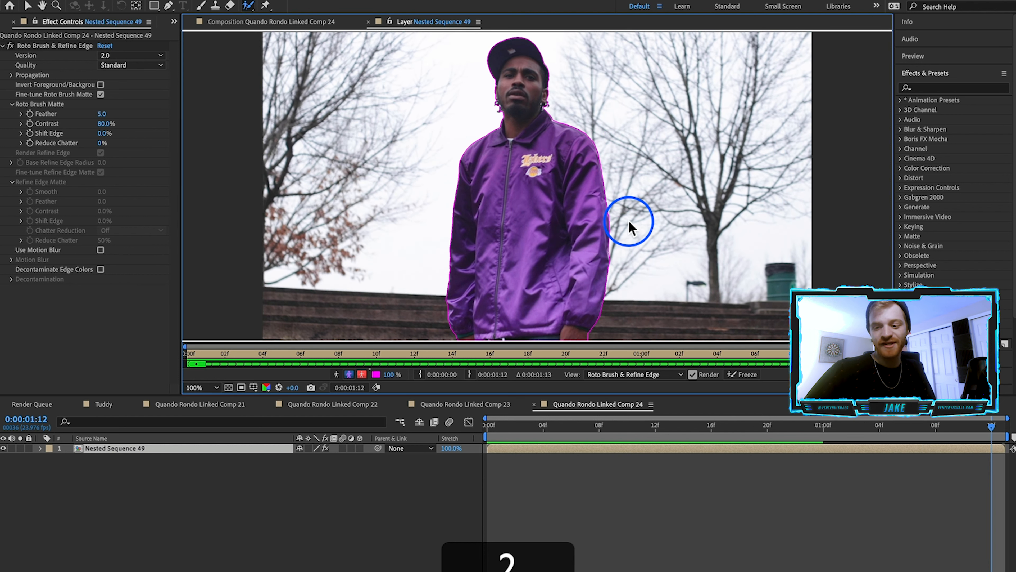
Return to the composition at the first frame and duplicate the rotoscoped Nested Sequence 49 layer.
key(Home)
click(267, 21)
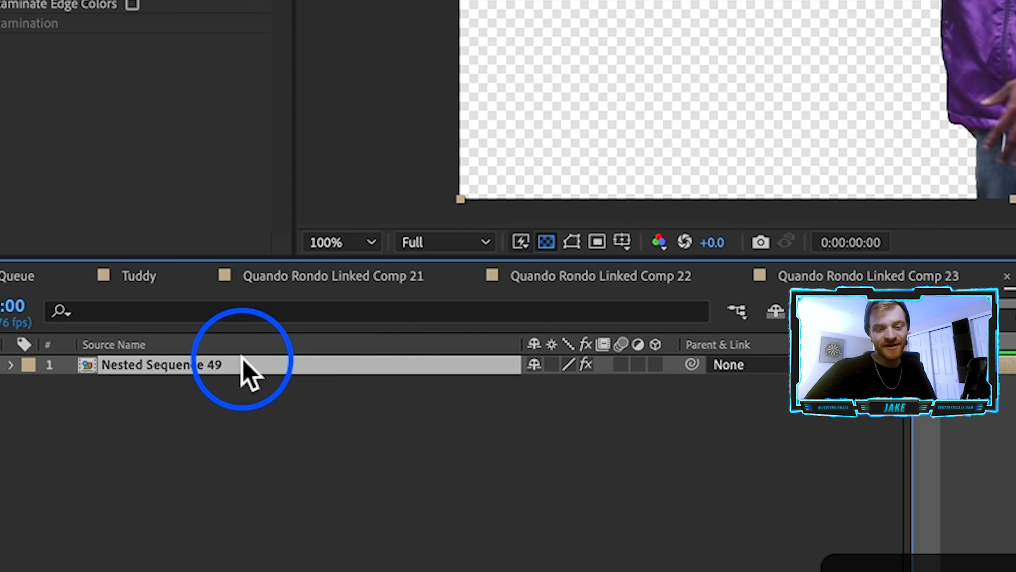
key(ctrl+d)
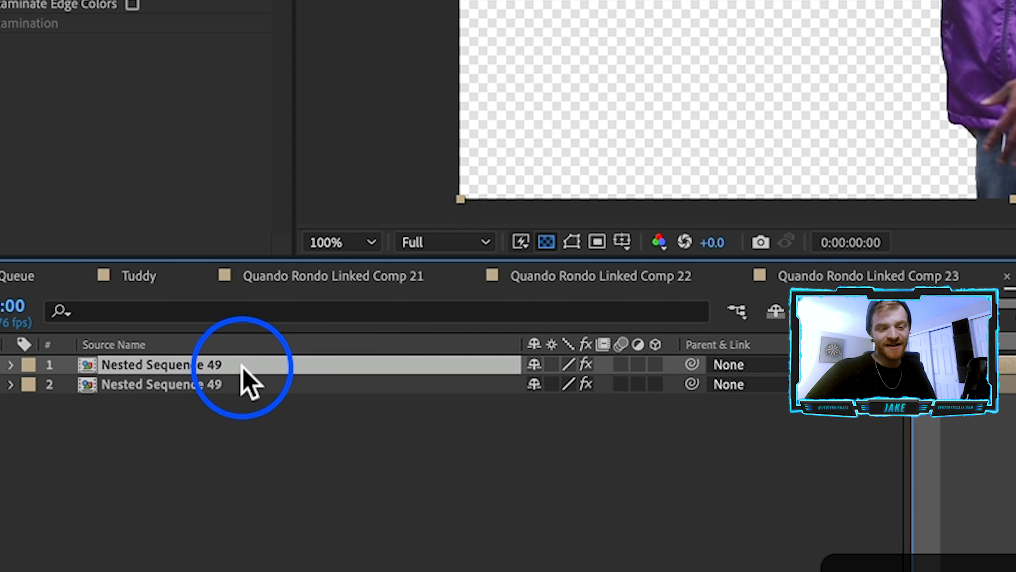
Scale the lower copy of the cutout layer to 119%.
click(243, 380)
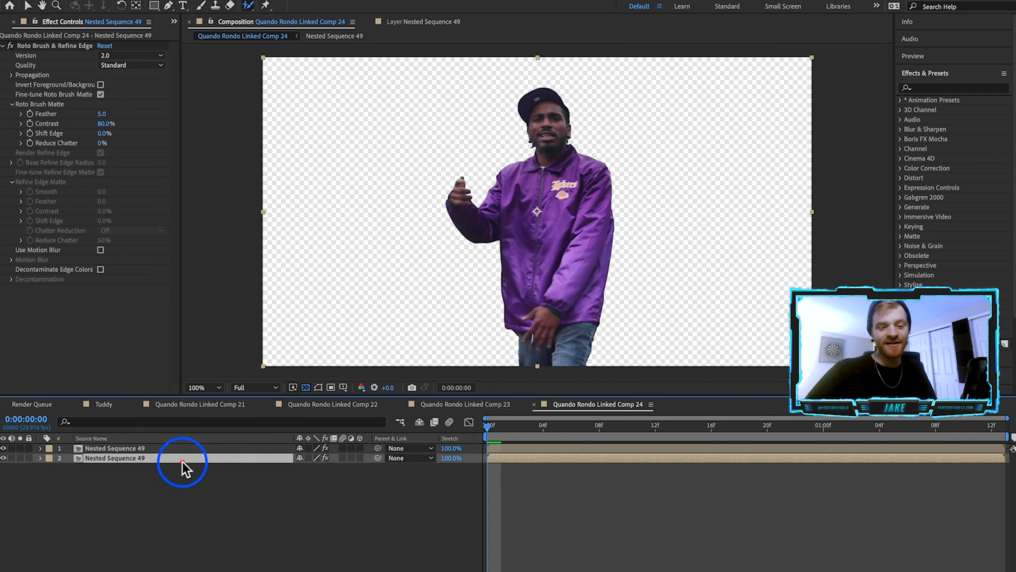
click(40, 457)
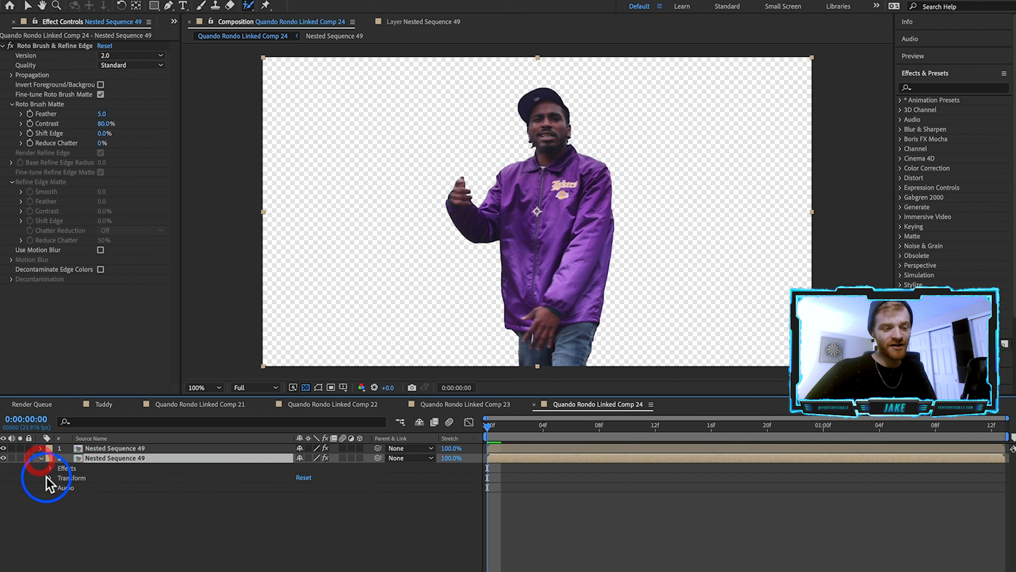
click(50, 478)
drag(316, 507, 324, 508)
Find the Turbulent Displace effect and apply it to the lower cutout layer.
click(921, 89)
text(turbul)
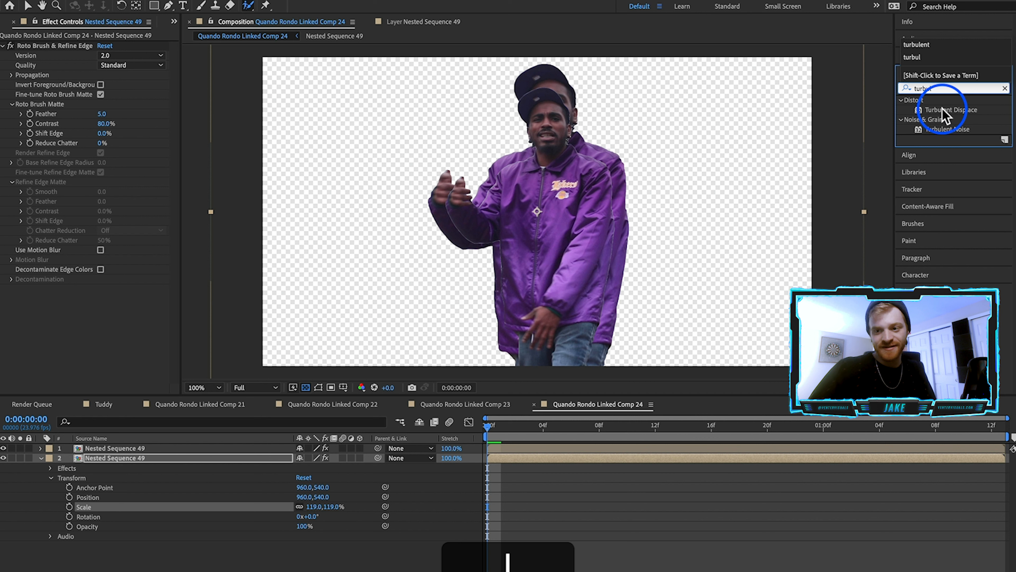
drag(942, 114, 133, 456)
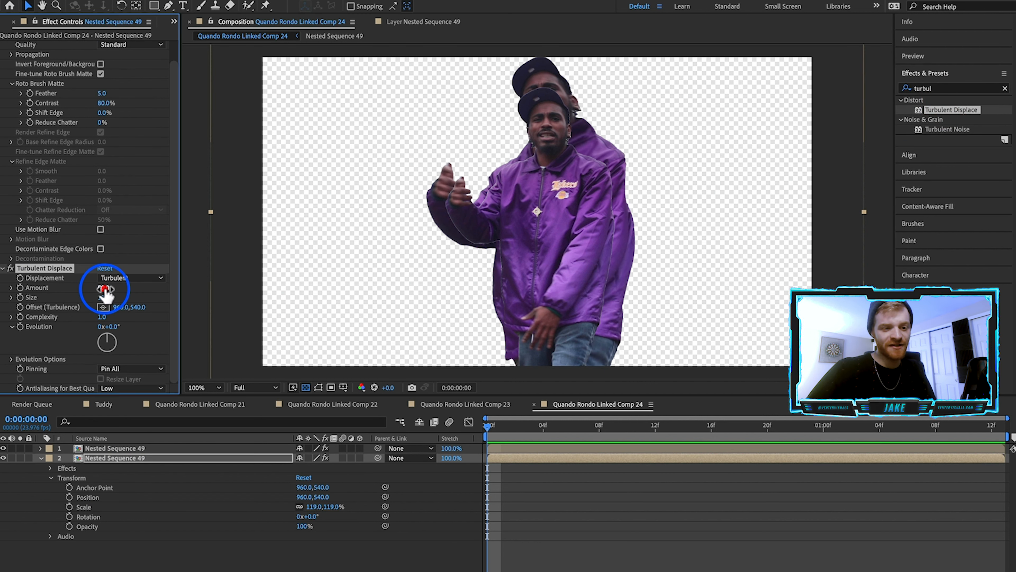
Set the Turbulent Displace Amount to 400 and Size to 60.
text(4)
key(Return)
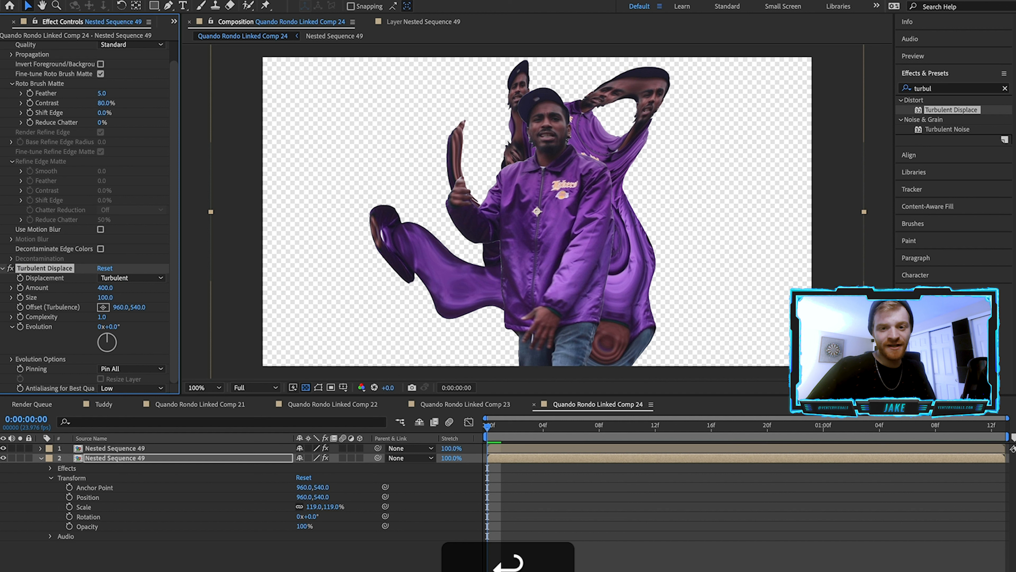
click(105, 297)
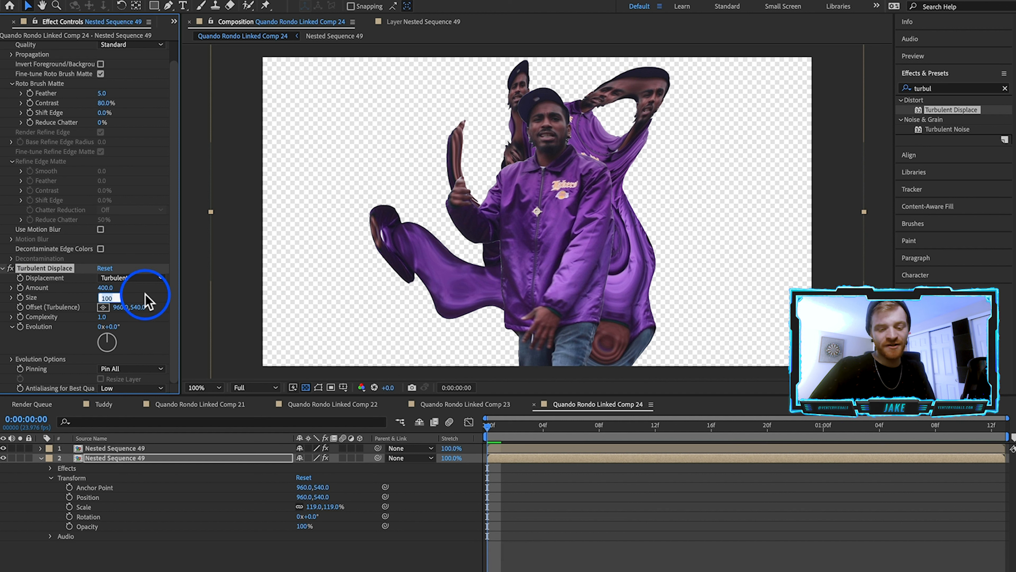
text(60)
key(Return)
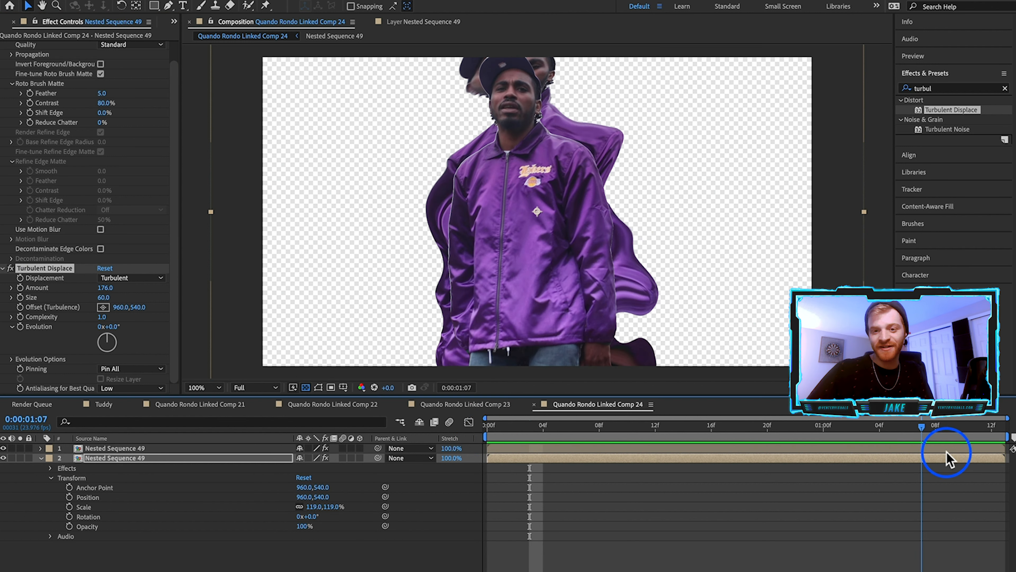
Keyframe Turbulent Displace from Amount 6 and Size 2 at the first frame to Amount 176 and Size 60 at 0:00:01:11.
key(space)
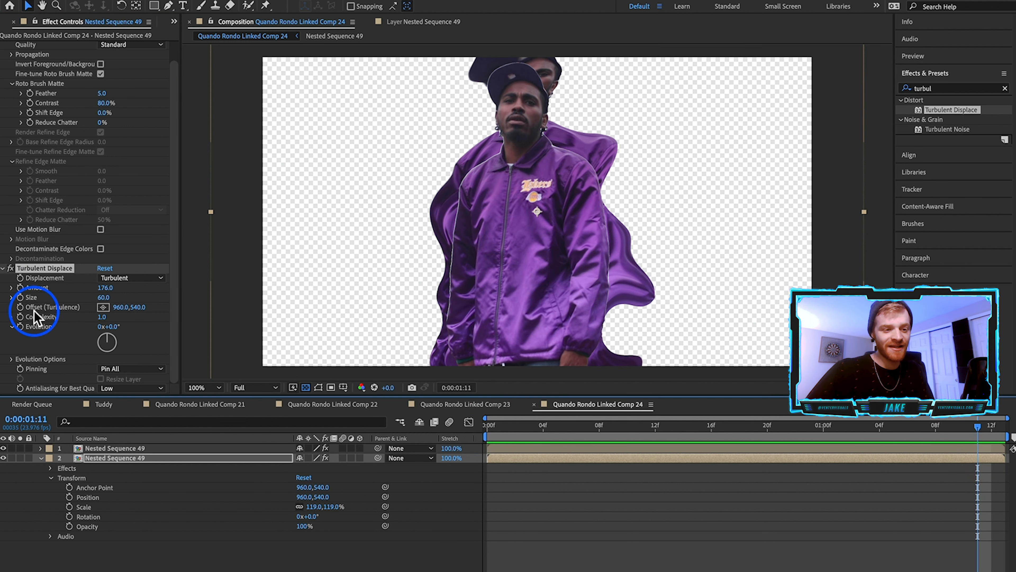
click(20, 297)
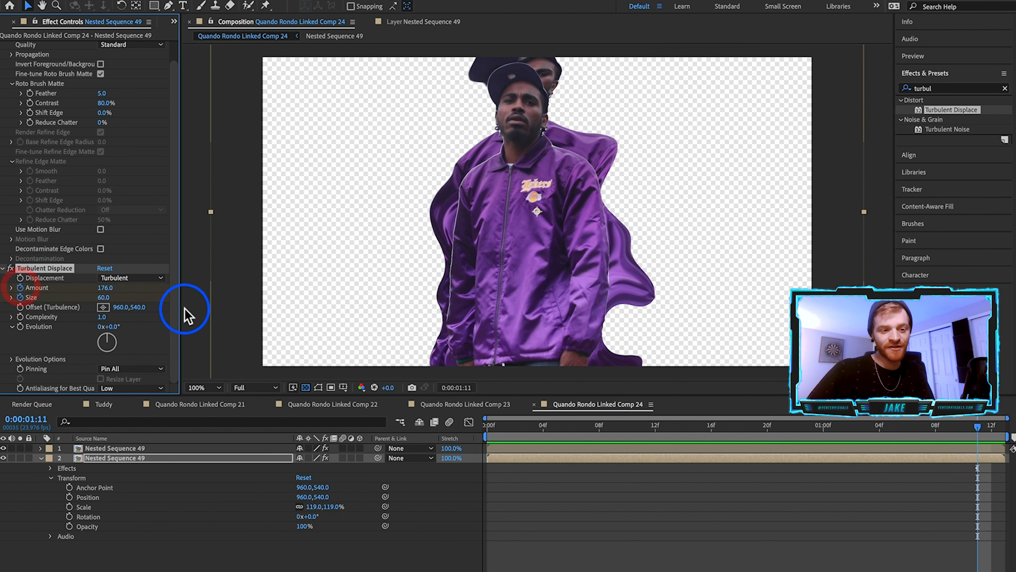
drag(671, 426, 421, 447)
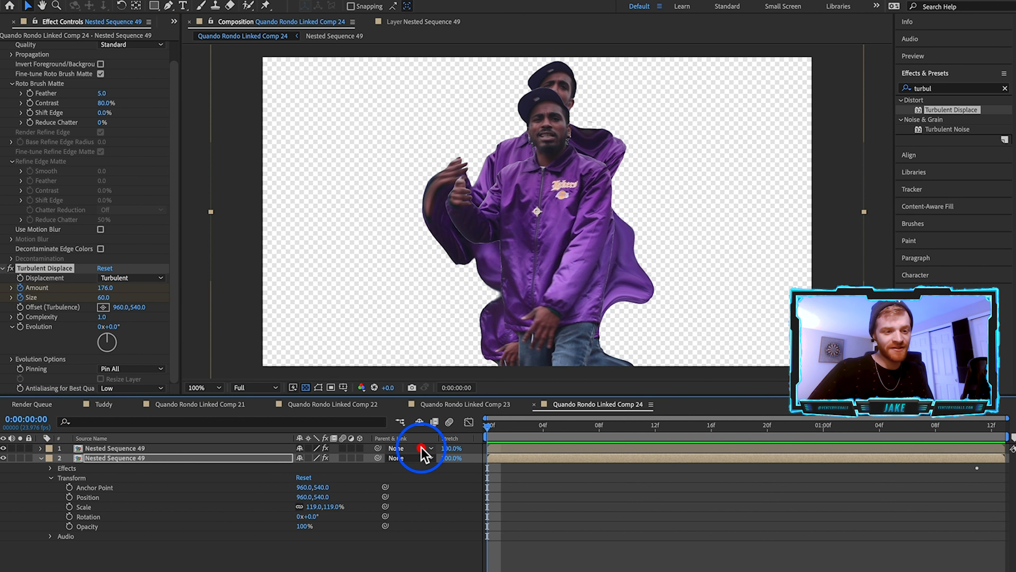
mouse_move(114, 294)
mouse_down()
mouse_move(68, 291)
mouse_move(34, 310)
mouse_up()
drag(101, 294, 40, 307)
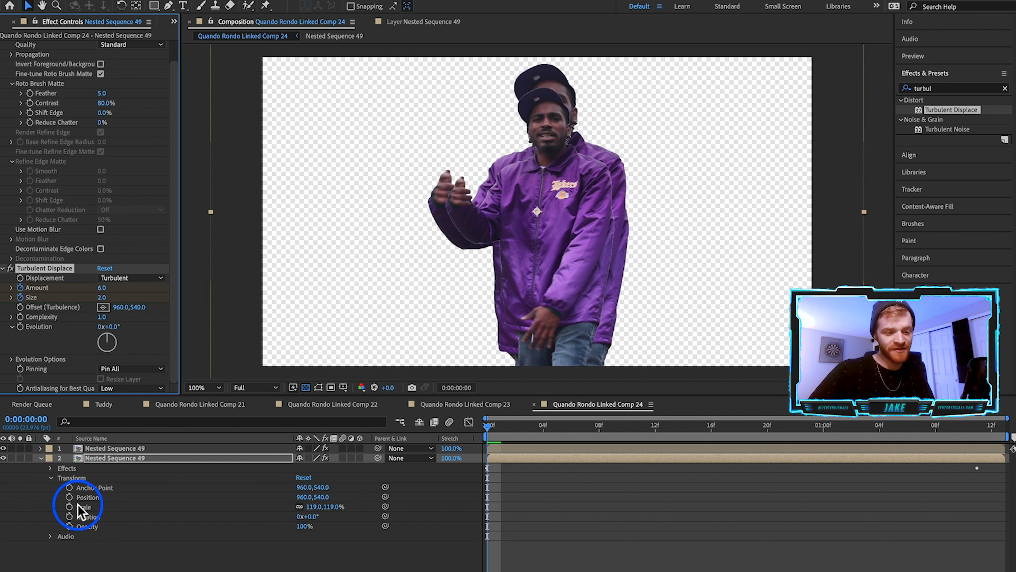
Keyframe the lower layer's Scale from 0% at the first frame to 119% at 0:00:00:16.
click(68, 506)
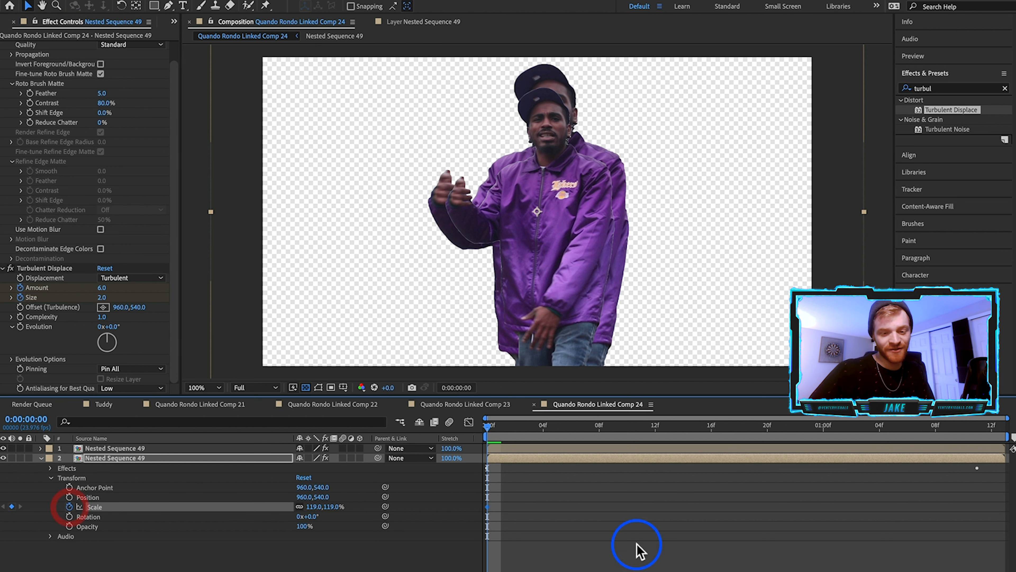
click(711, 507)
click(314, 505)
text(0)
key(Return)
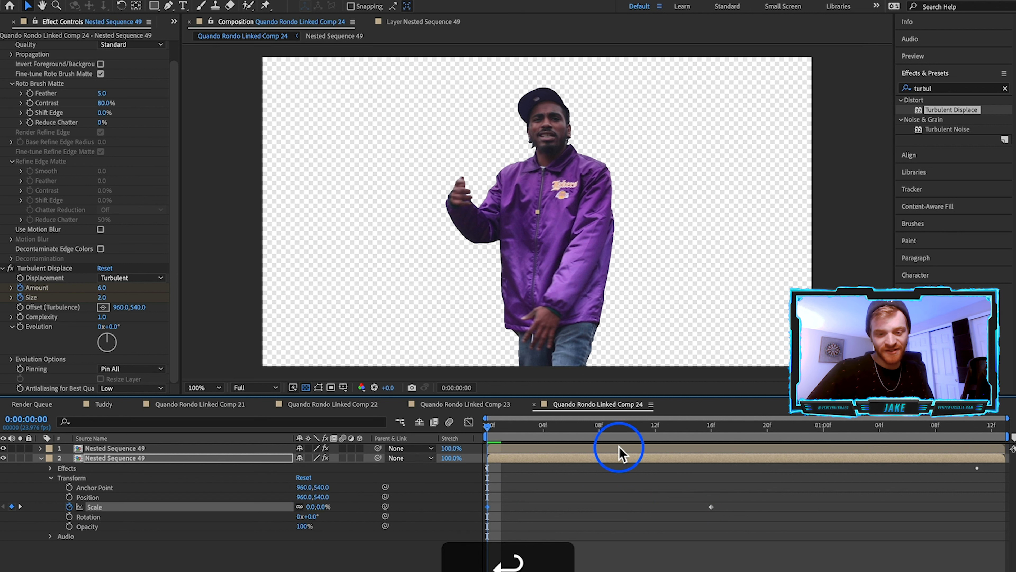
Set the lower layer's first Scale keyframe to 100% and scrub through the composition to check the animation.
click(316, 507)
text(100)
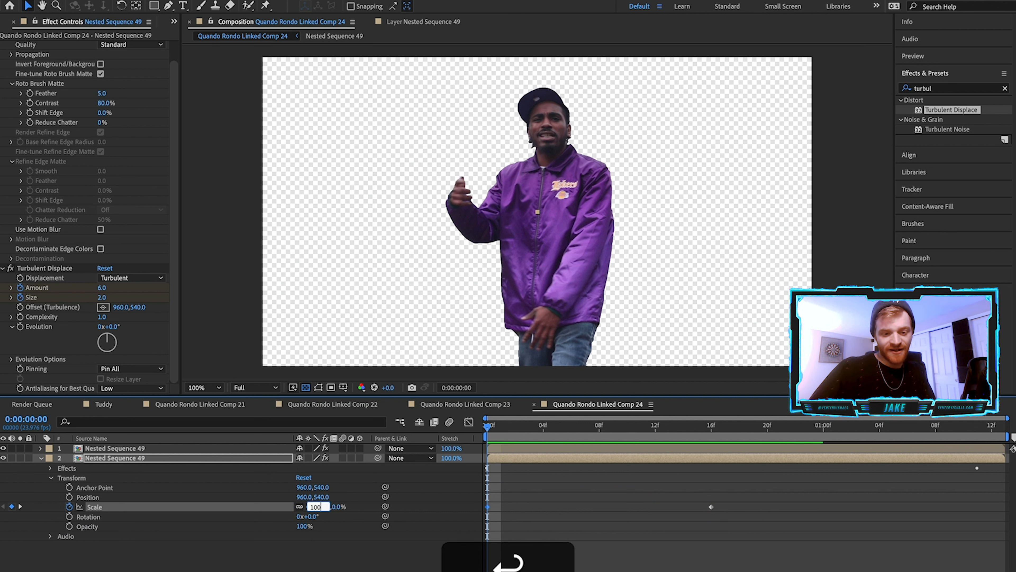
key(Return)
drag(545, 427, 927, 477)
drag(928, 434, 671, 436)
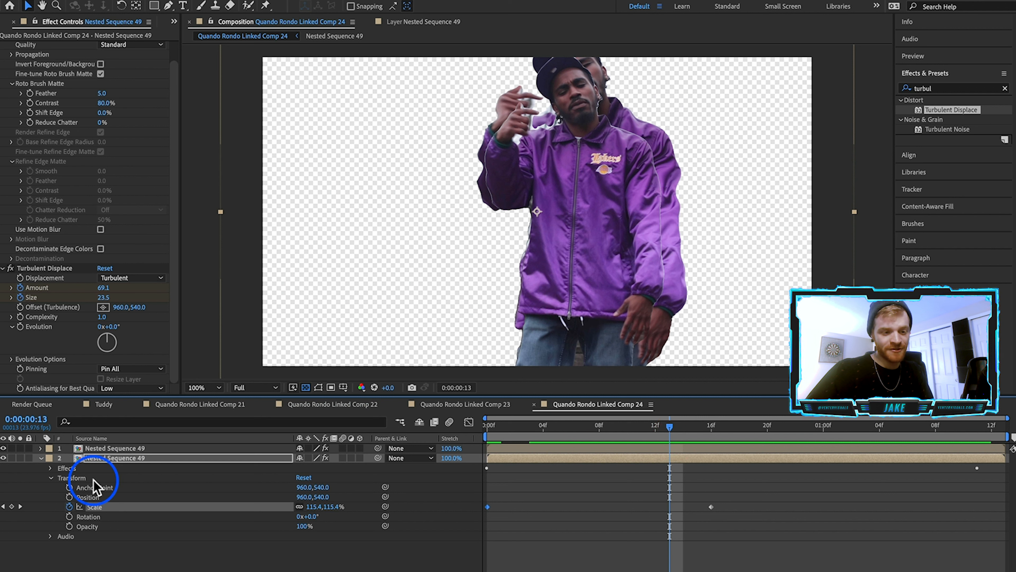
Move the ending Amount and Size keyframes of Turbulent Displace to 0:00:00:06 and apply Easy Ease In to them.
click(67, 268)
drag(991, 503, 577, 523)
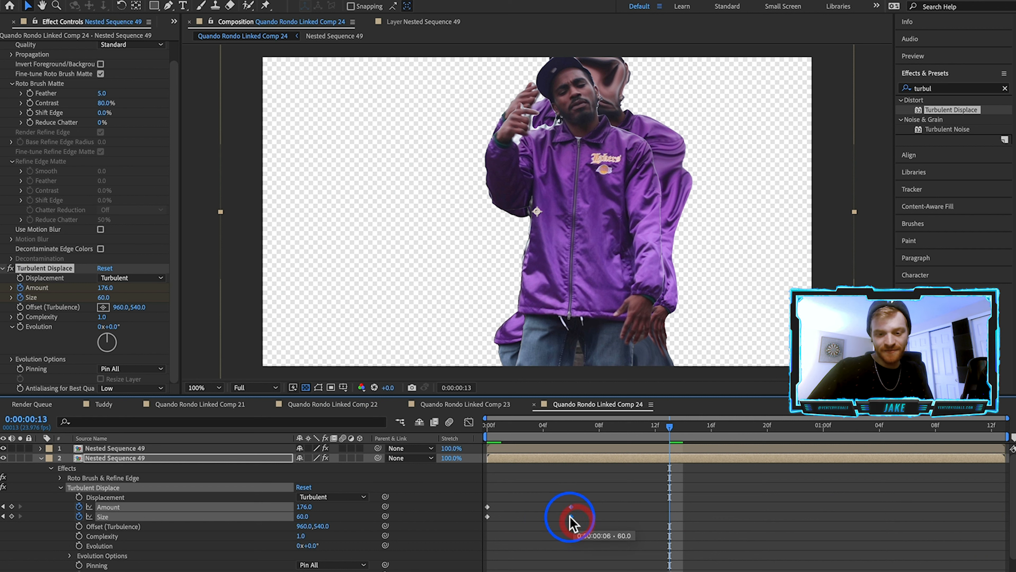
right_click(570, 516)
mouse_move(636, 570)
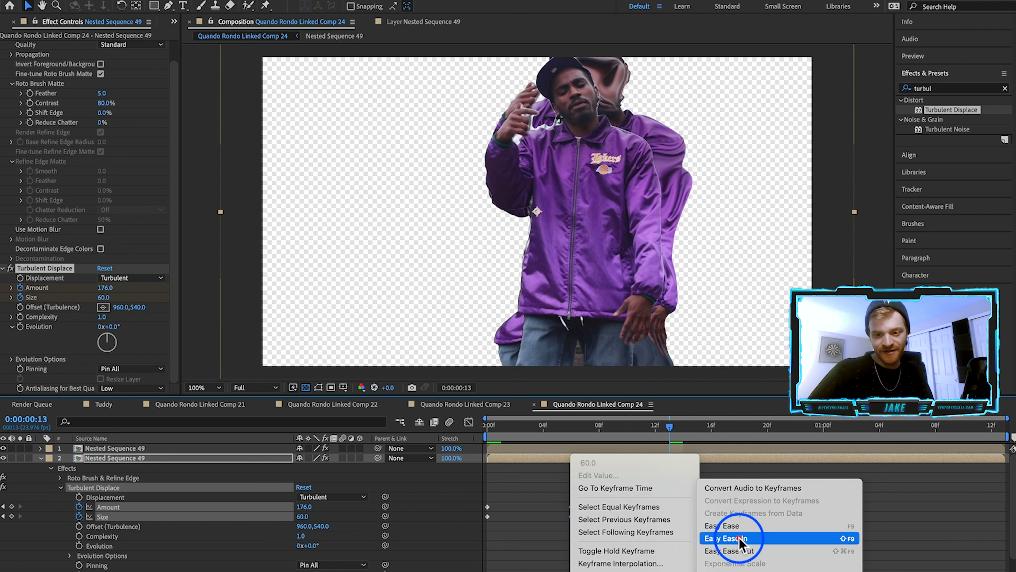
click(738, 537)
Set the Amount to 316 at 0:00:00:06 and try the Bulge, Twist, Turbulent Smoother and Twist Smoother displacement types.
drag(543, 427, 571, 473)
click(125, 278)
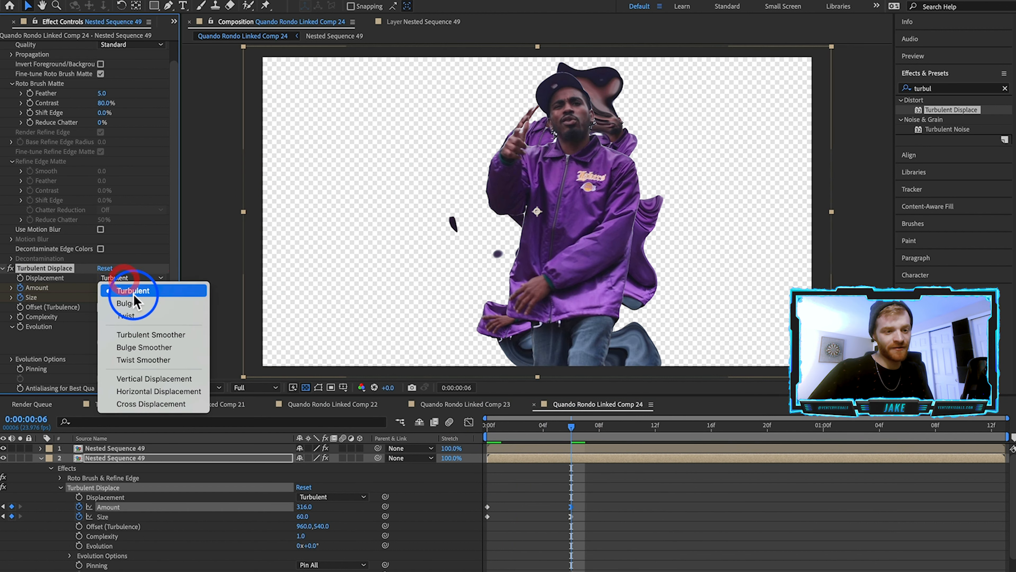
click(138, 304)
click(140, 277)
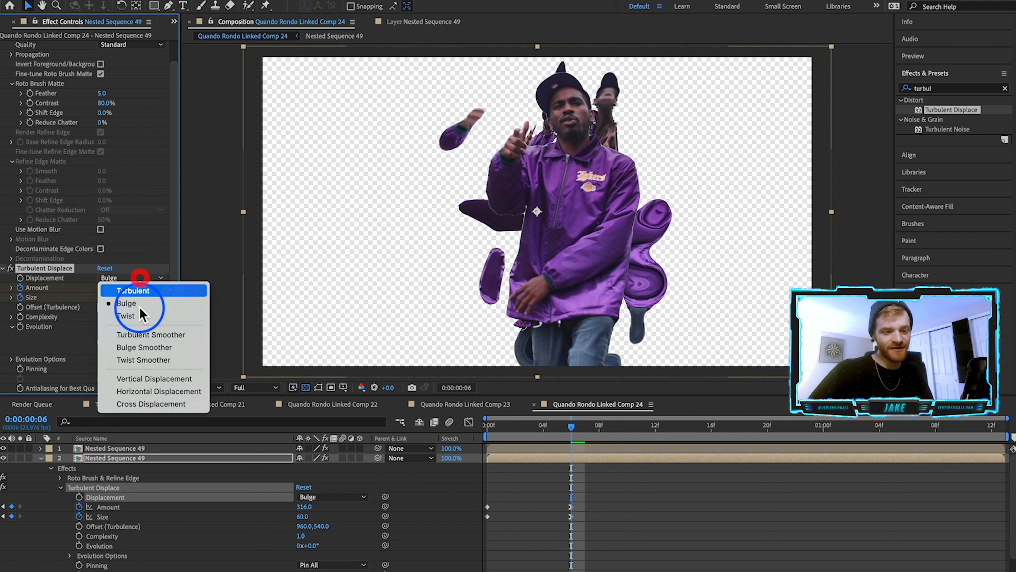
click(140, 316)
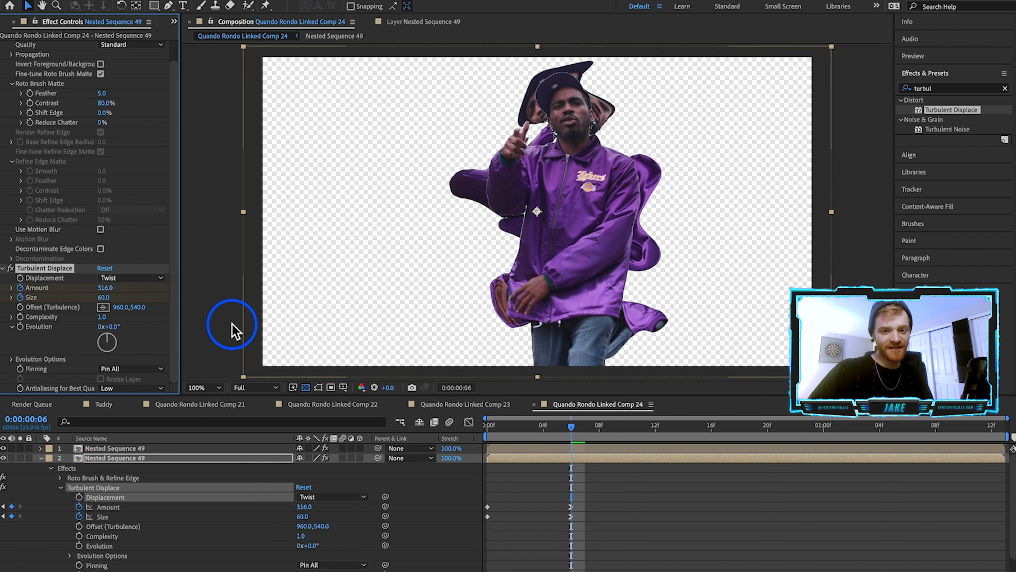
click(136, 277)
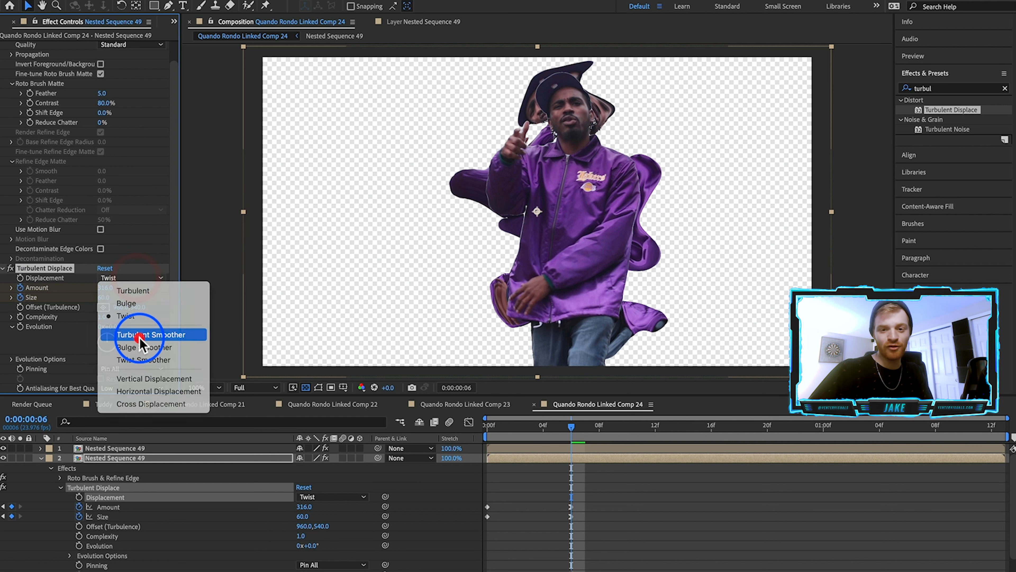
click(140, 337)
click(136, 361)
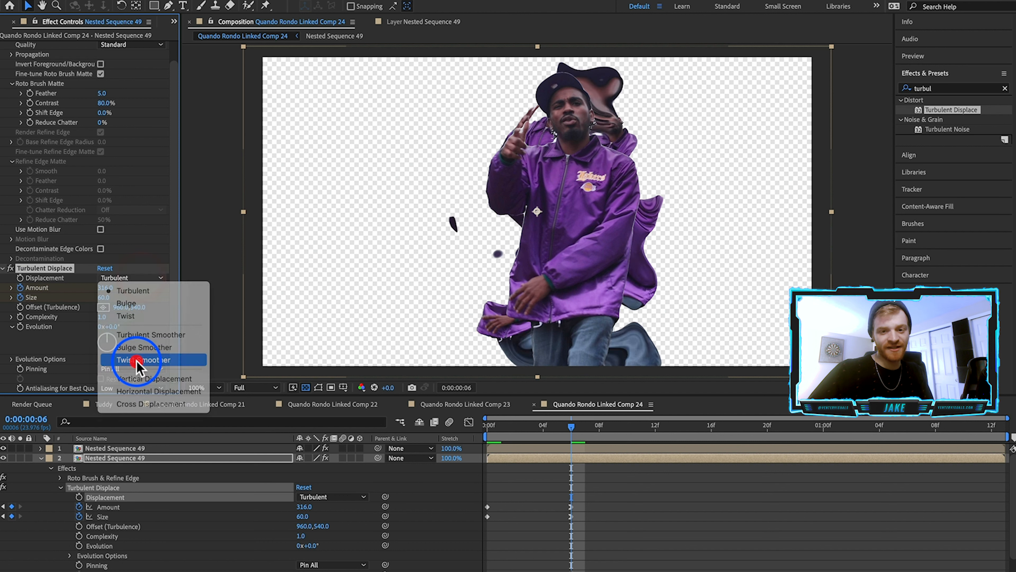
Check the Twist Smoother displacement up to 0:00:00:23 and apply the Glow effect to the lower Nested Sequence 49 layer.
key(d)
drag(576, 432, 924, 460)
click(944, 87)
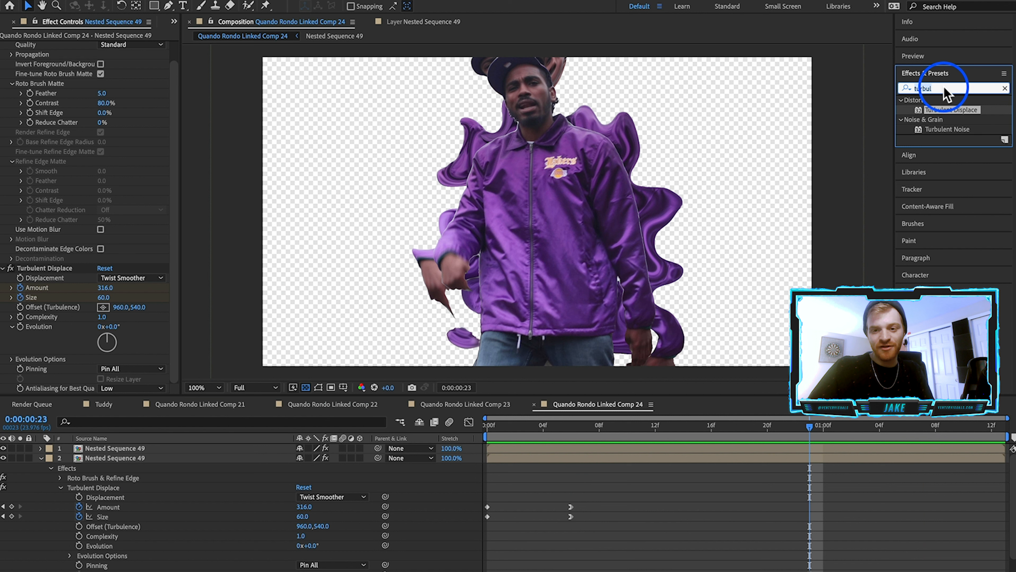
text(glow)
drag(942, 164, 129, 461)
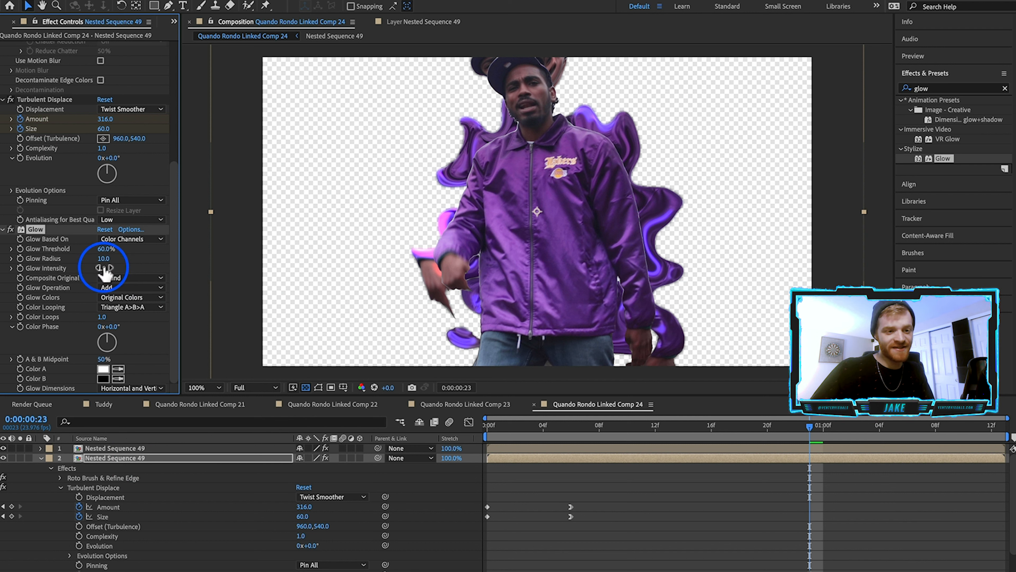
Set the lower layer's Glow to Threshold 42.4%, Radius 23 and Intensity 1.3, and scrub through the composition to check it.
mouse_move(107, 260)
mouse_down()
mouse_move(123, 260)
mouse_move(104, 260)
mouse_move(115, 260)
mouse_up()
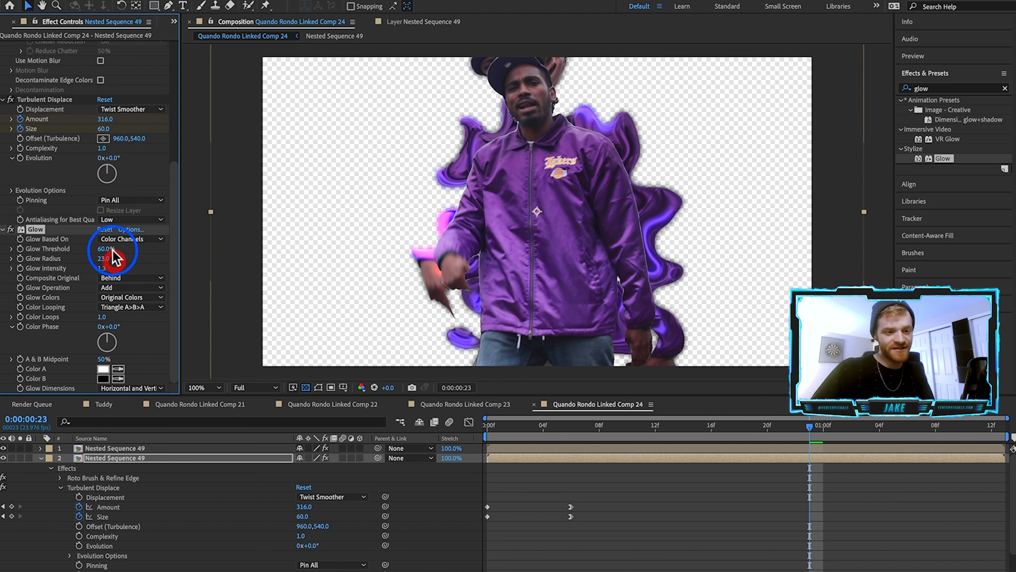
drag(120, 250, 102, 251)
drag(568, 437, 752, 437)
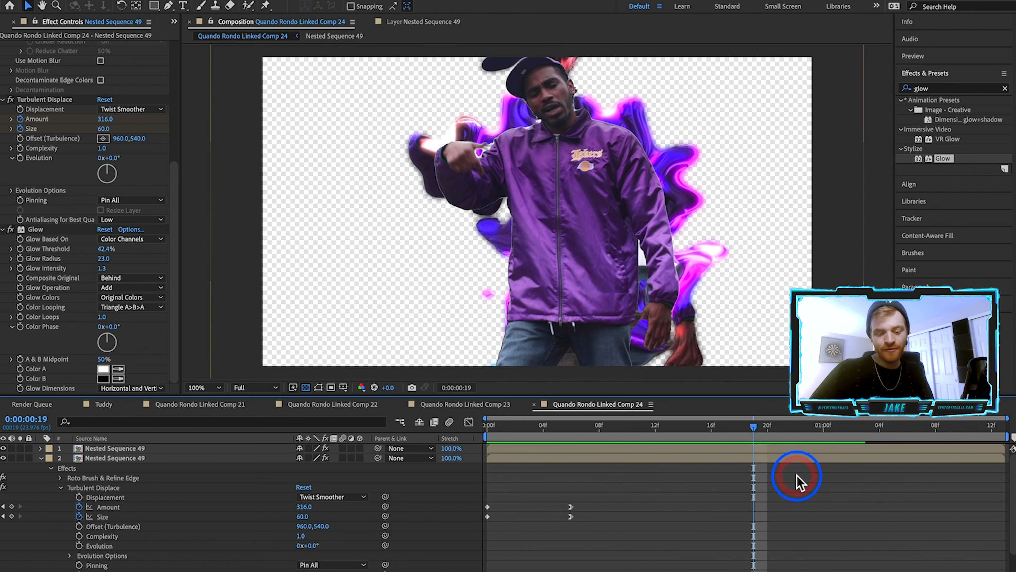
Save the After Effects project, switch to Premiere Pro and review the glow blob effect across the linked Quando Rondo clip in the sequence.
key(super+s)
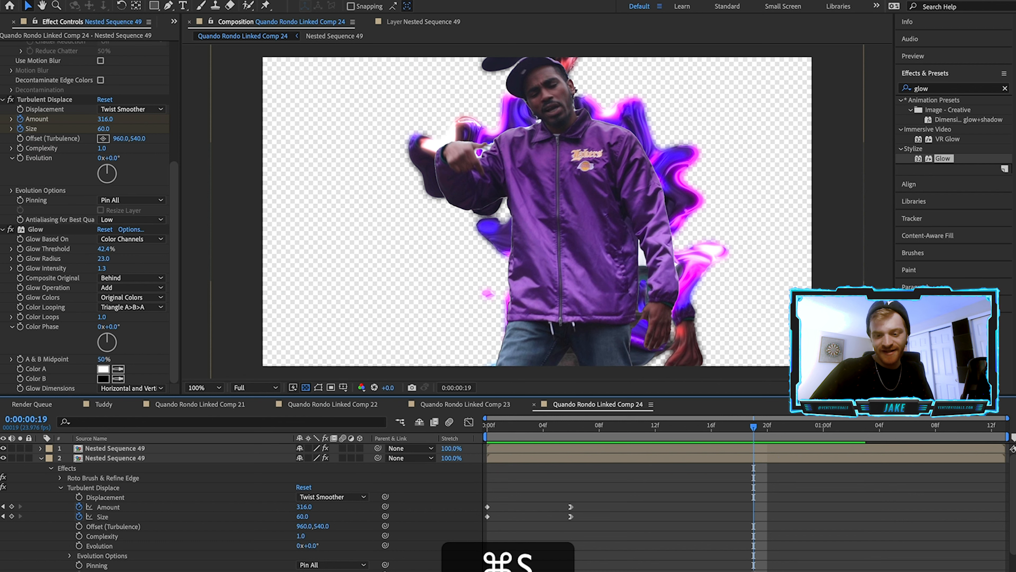
click(700, 567)
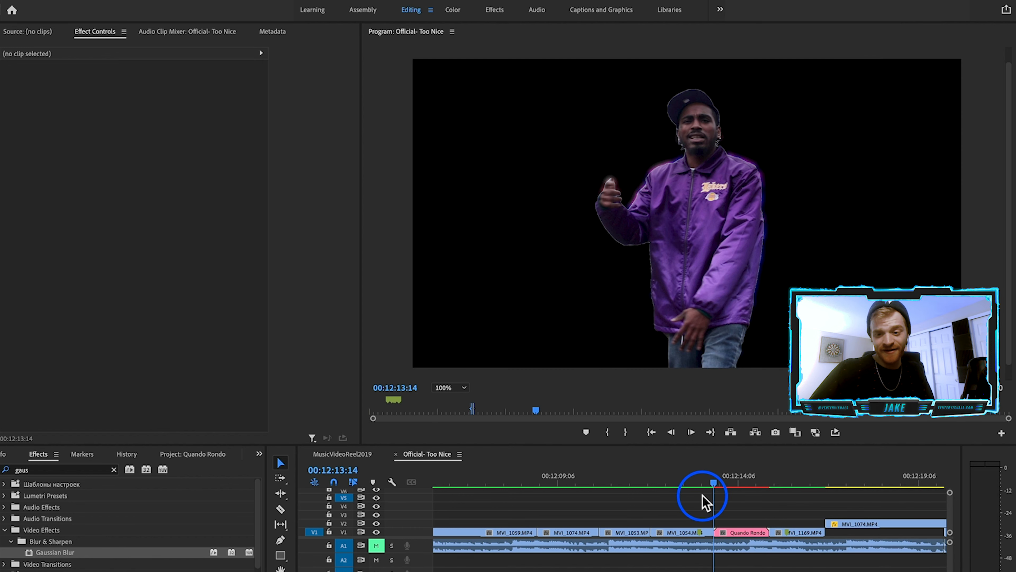
click(729, 478)
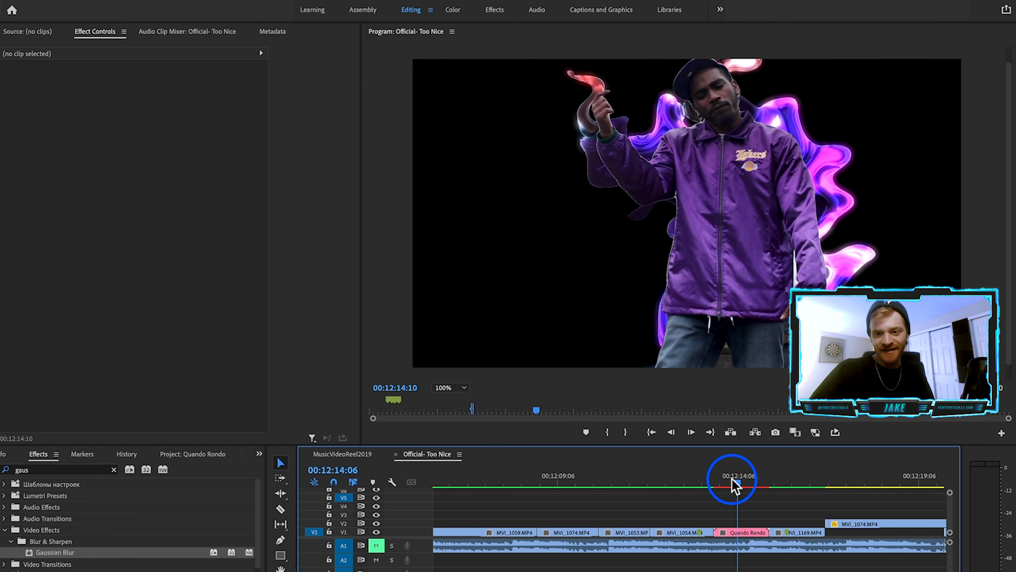
click(730, 480)
click(743, 533)
mouse_move(751, 525)
mouse_down()
mouse_move(725, 528)
mouse_move(769, 528)
mouse_up()
click(729, 477)
drag(738, 478, 762, 481)
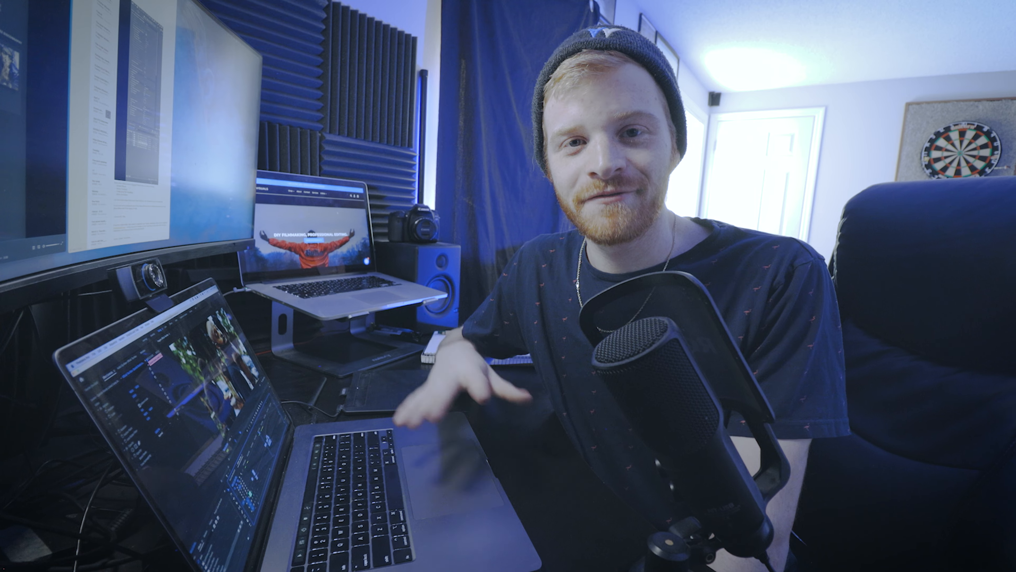